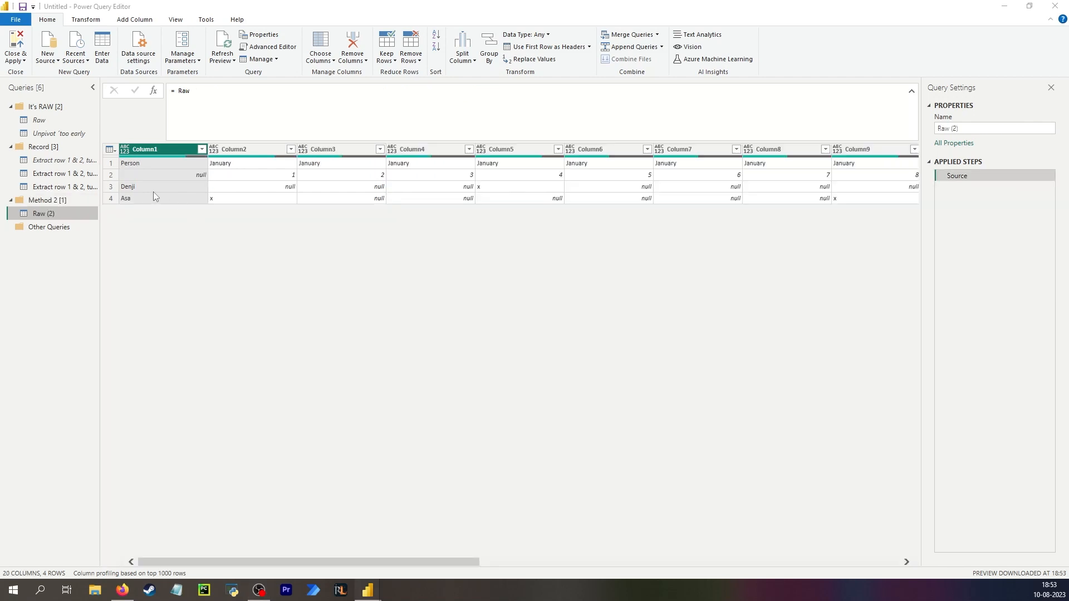
Inspect Column1's values and the Extract row 1 & 2 query, then return to Raw (2).
click(139, 171)
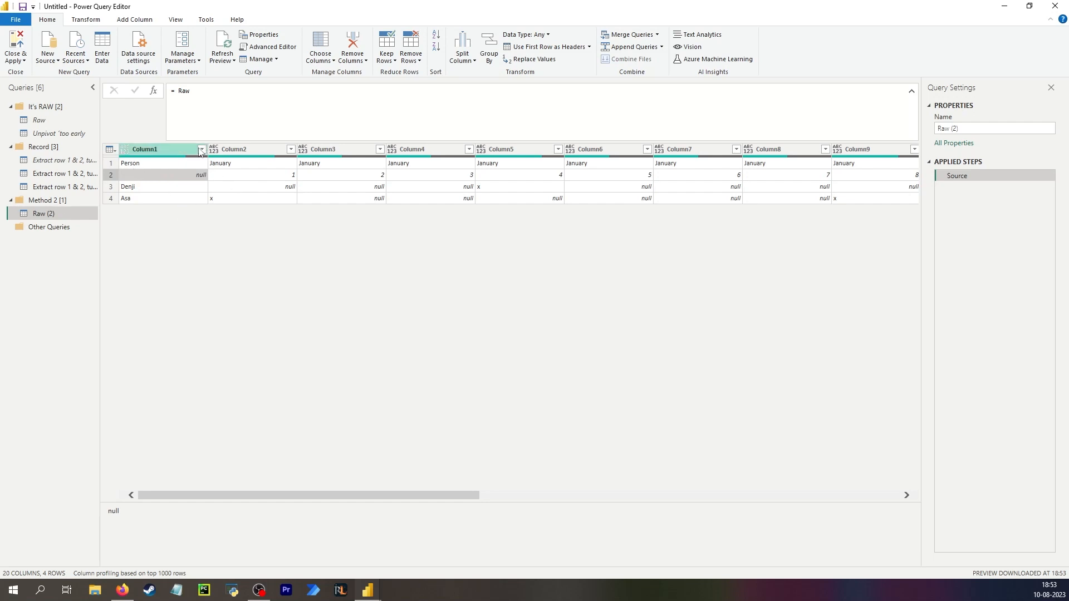
click(140, 163)
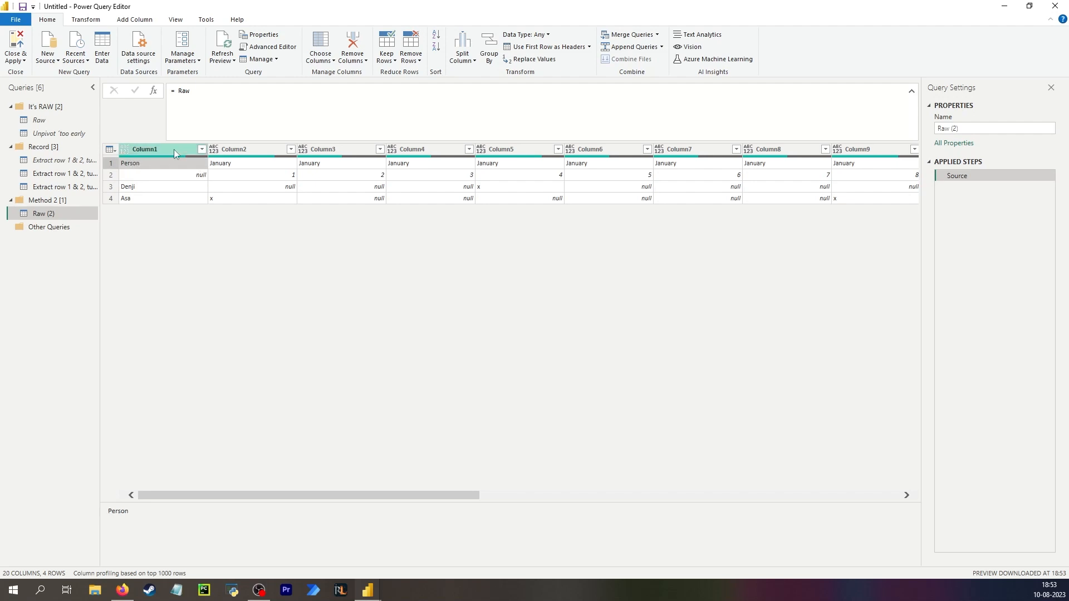
click(202, 149)
key(Escape)
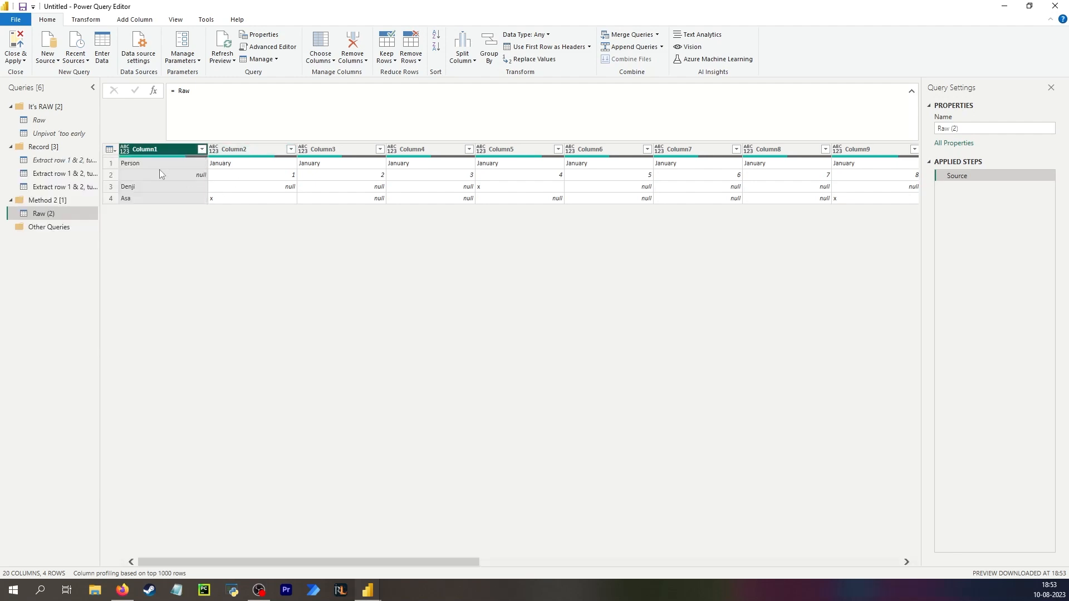
click(157, 166)
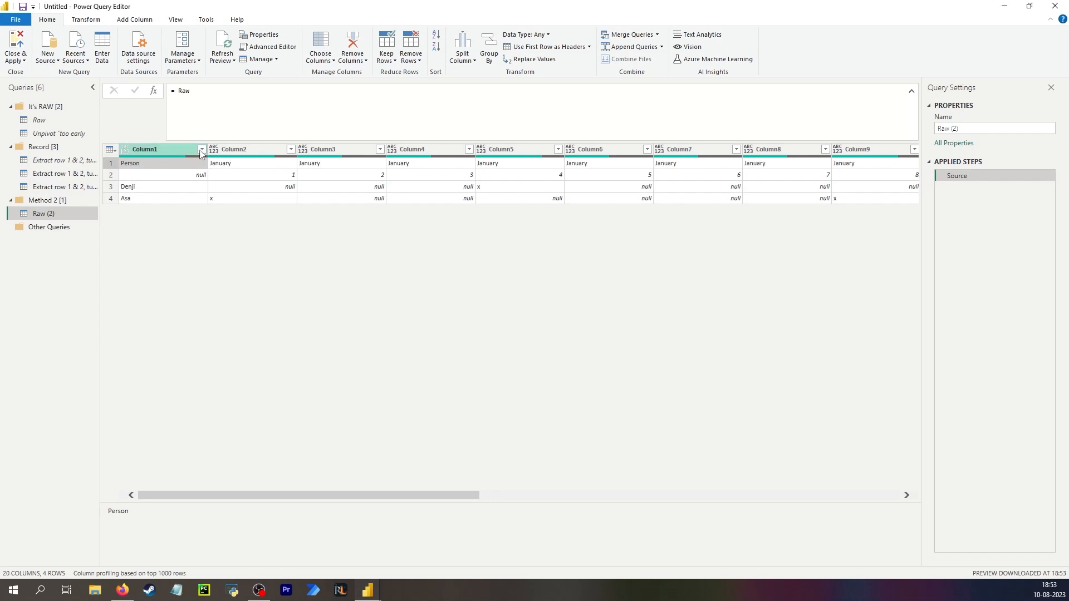
click(64, 174)
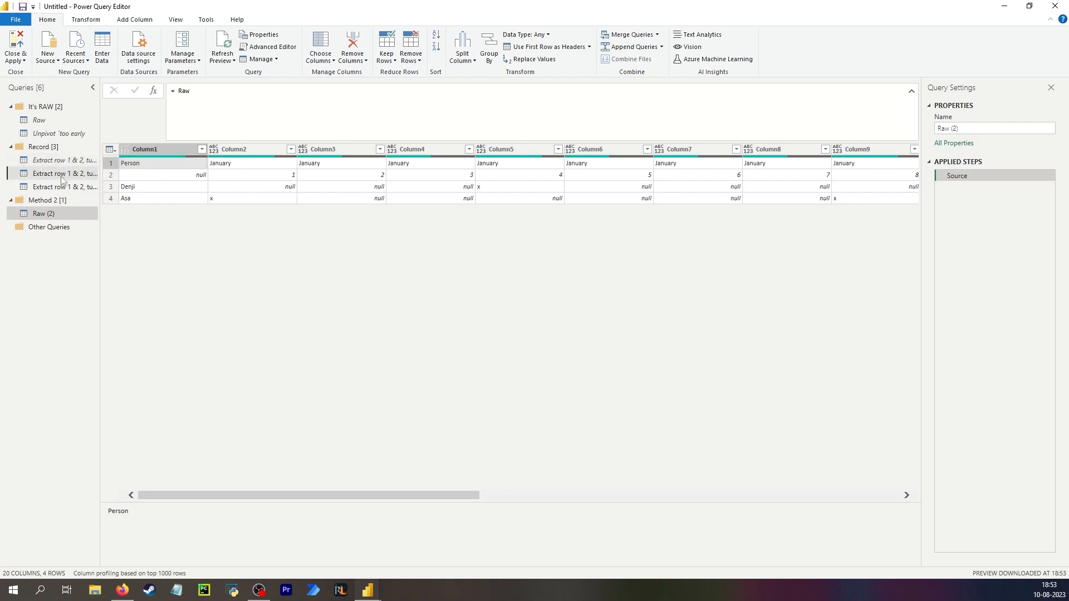
click(972, 188)
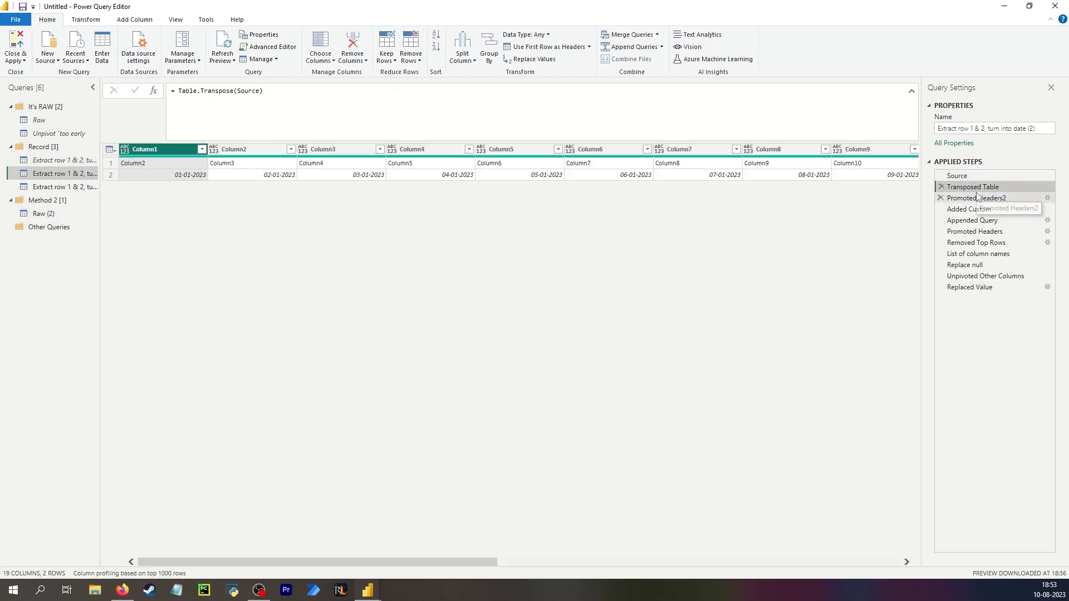
click(43, 213)
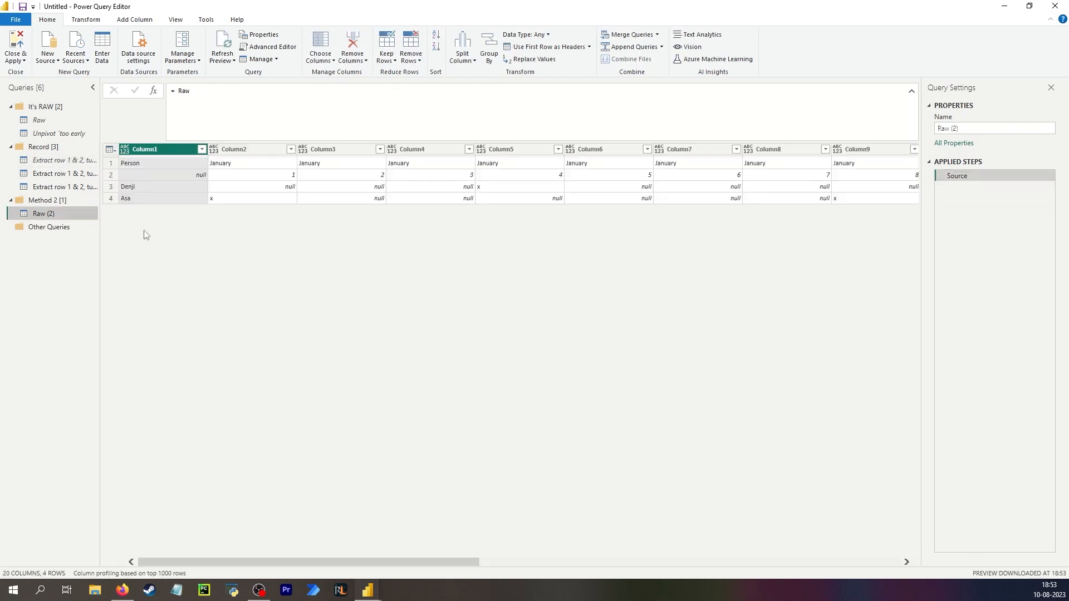
click(156, 168)
Filter Column1 so only the Person row remains.
click(201, 150)
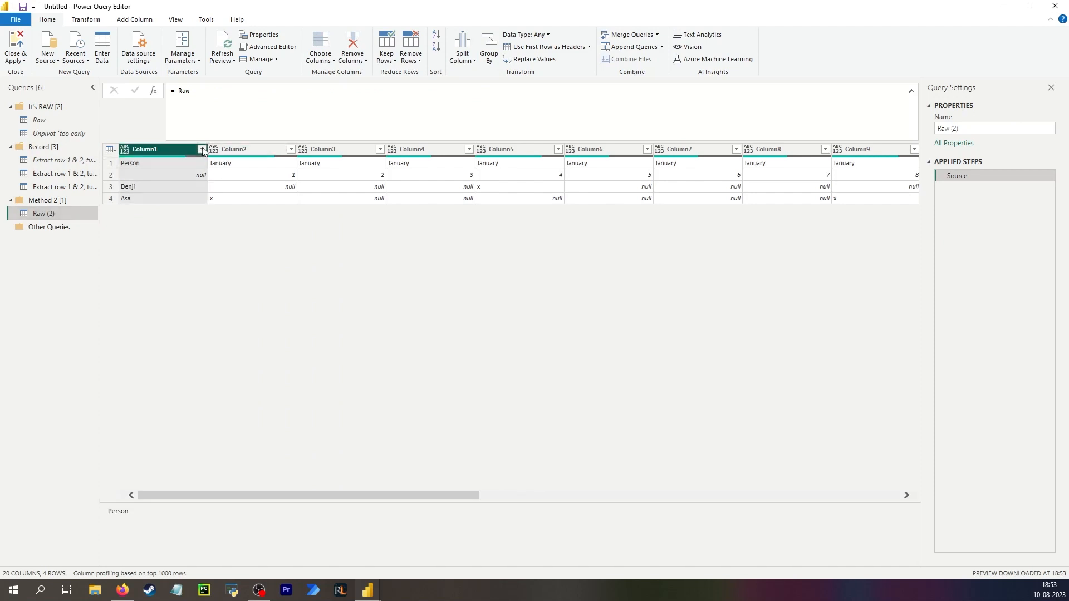
click(60, 266)
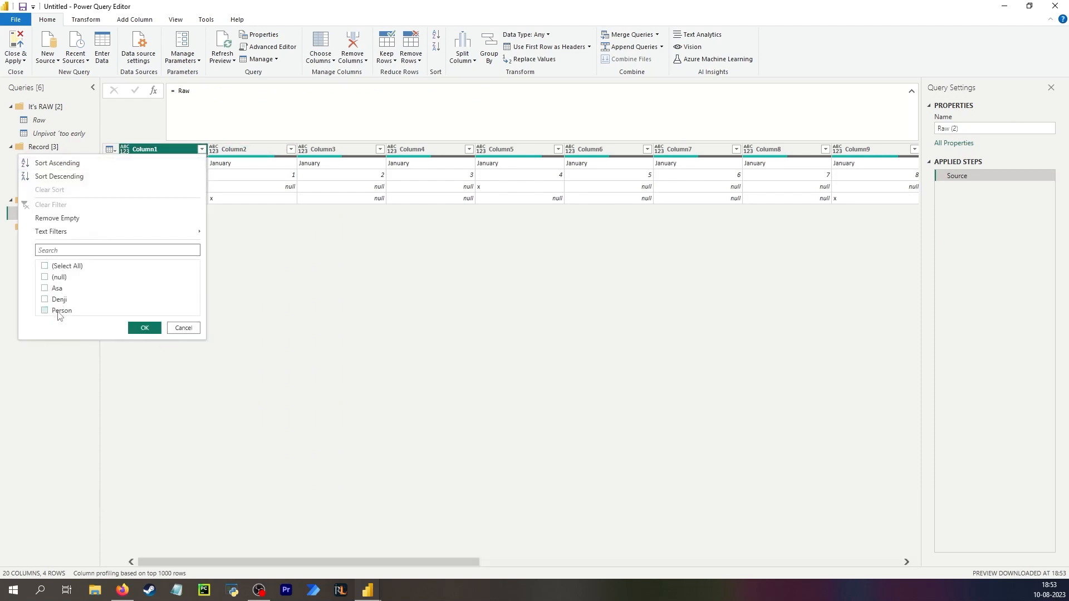
click(61, 311)
click(145, 328)
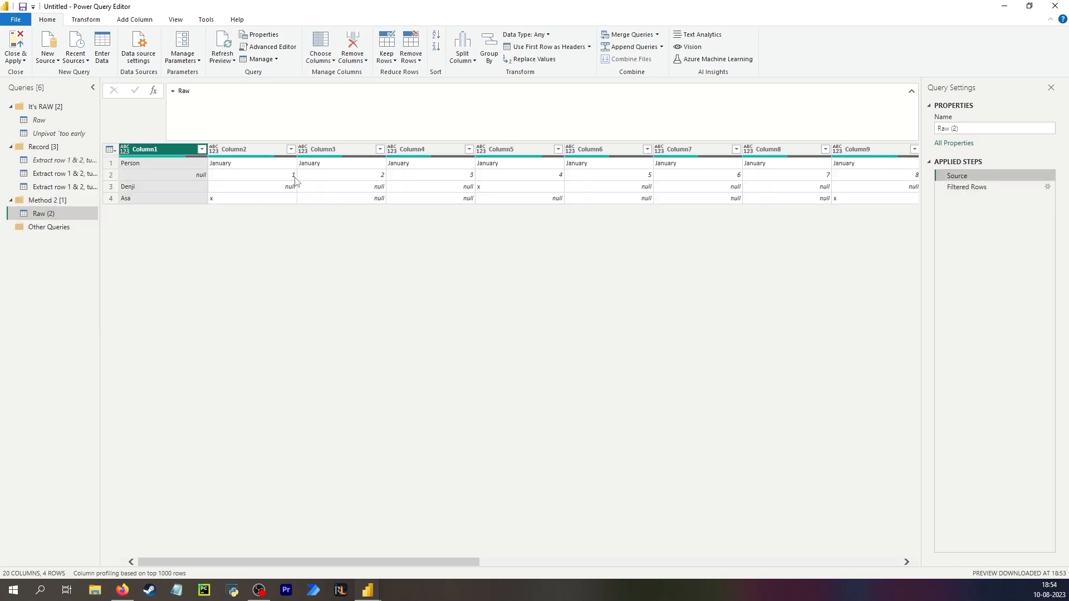
Inspect the value 1 in Column2, then reopen the Filtered Rows step's settings.
click(229, 177)
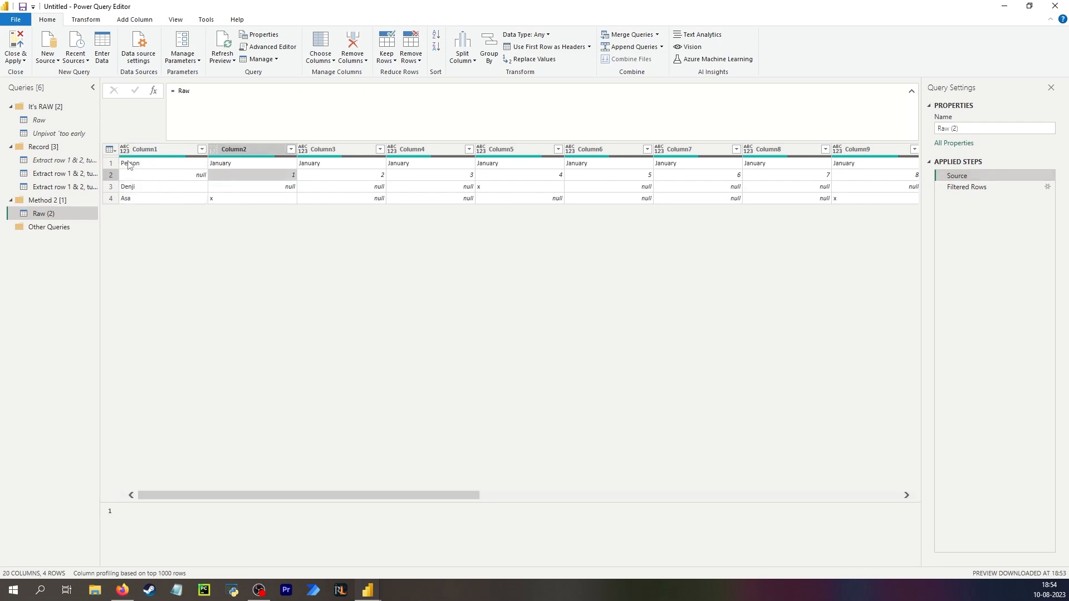
double_click(251, 148)
key(ctrl+c)
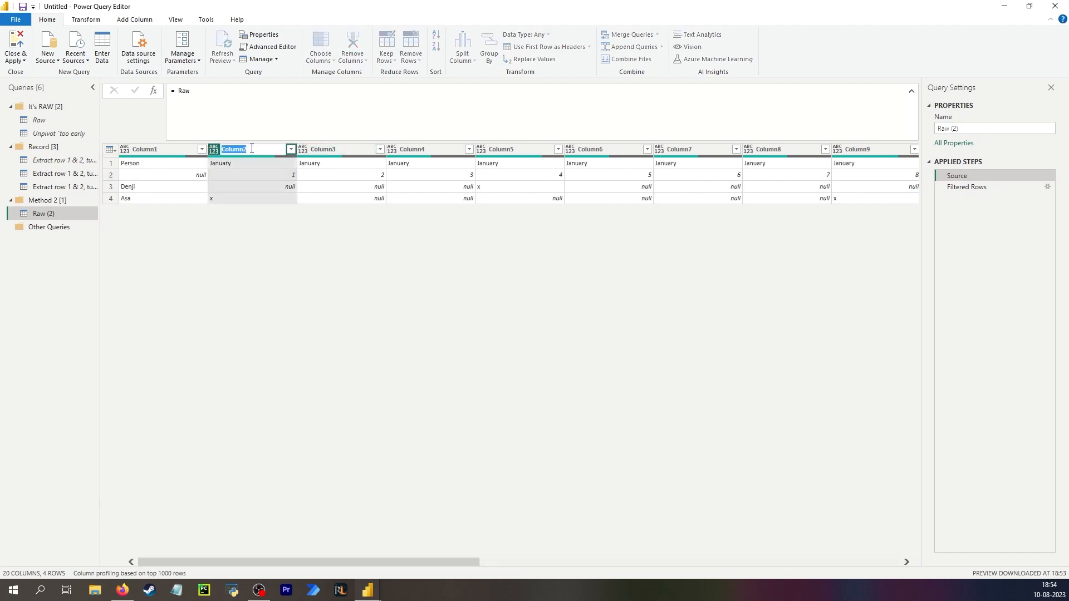
click(423, 266)
click(243, 176)
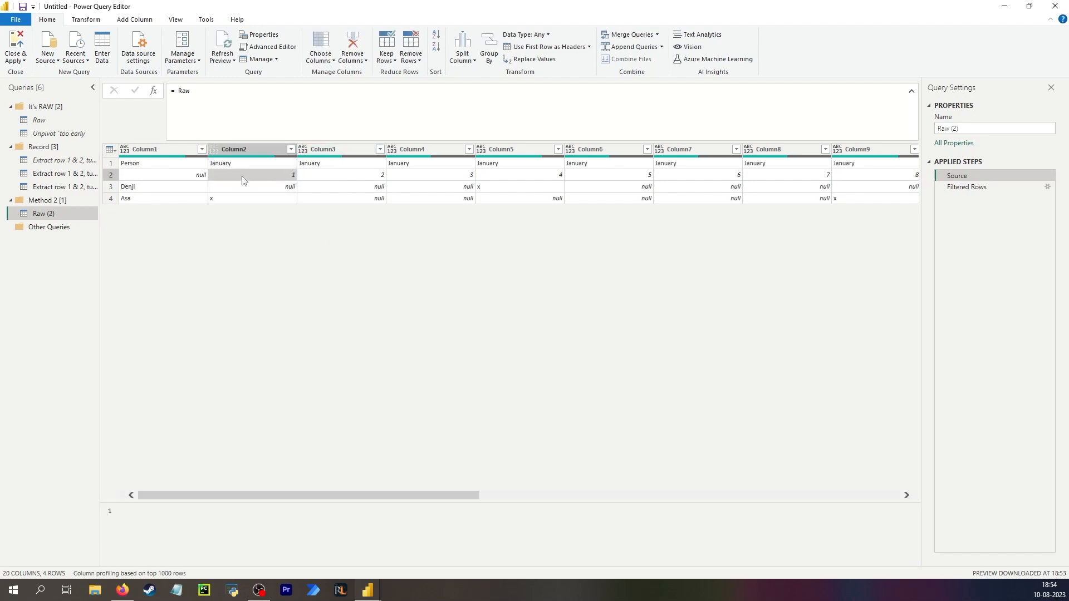
double_click(983, 187)
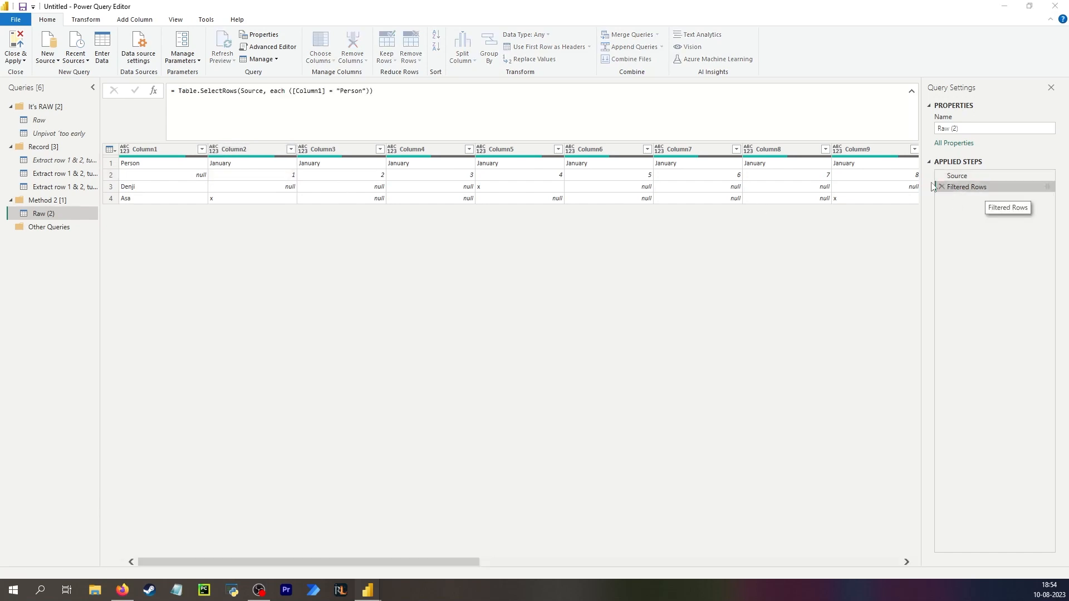
key(Escape)
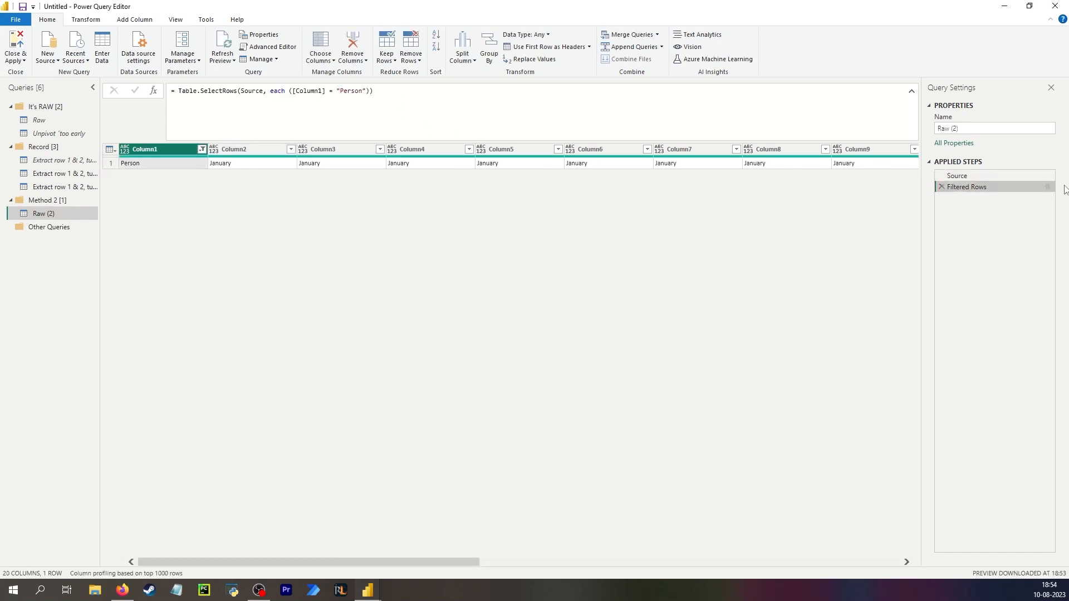
click(1048, 187)
Add an Advanced Or condition so rows where Column2 equals 1 are also kept.
scroll(423, 323, down, 1)
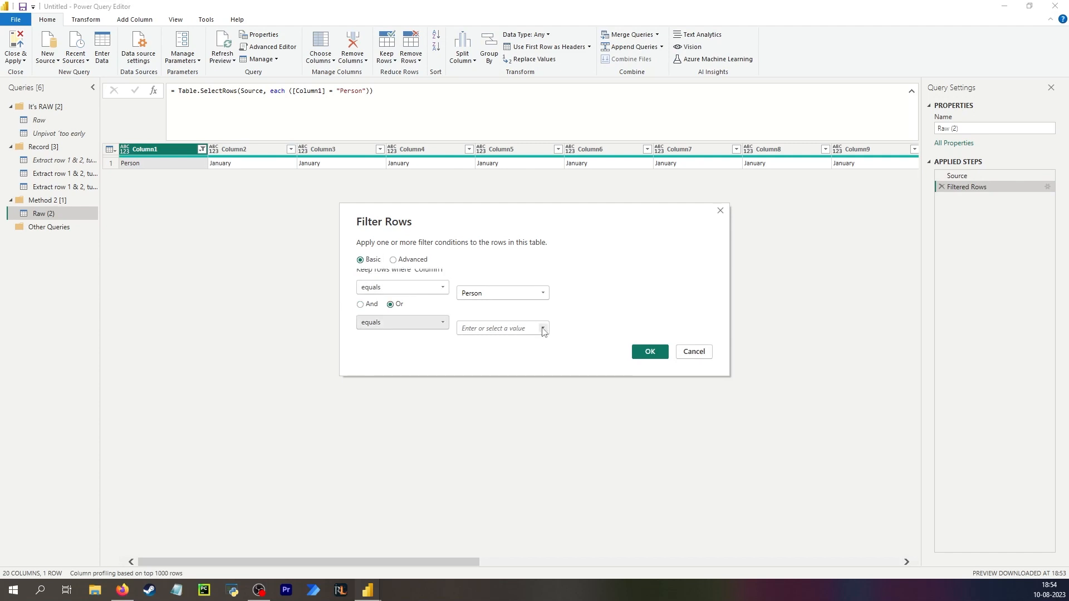
click(410, 264)
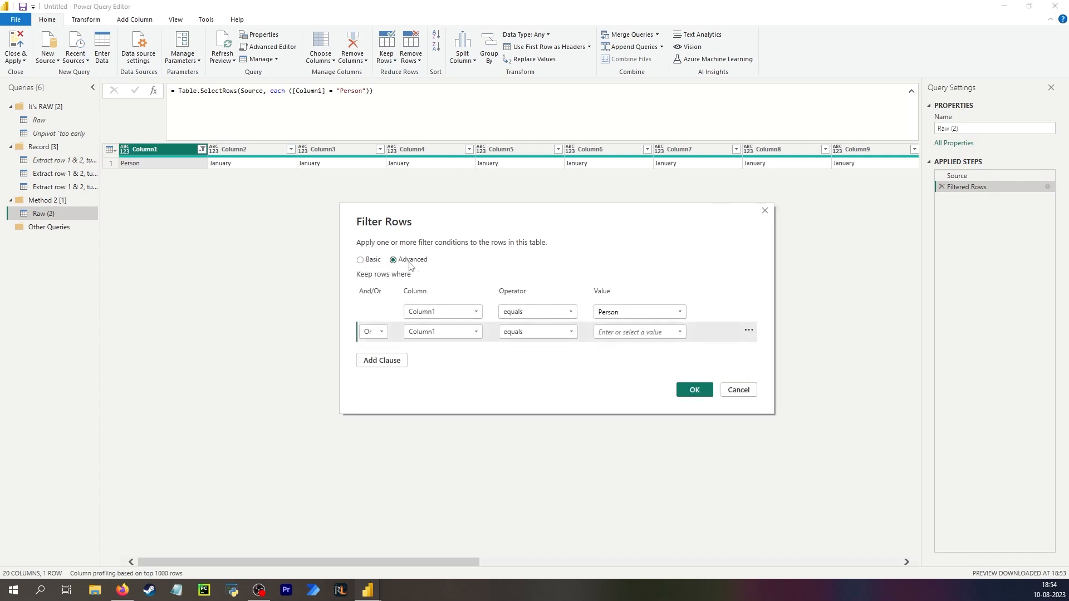
click(471, 332)
click(450, 356)
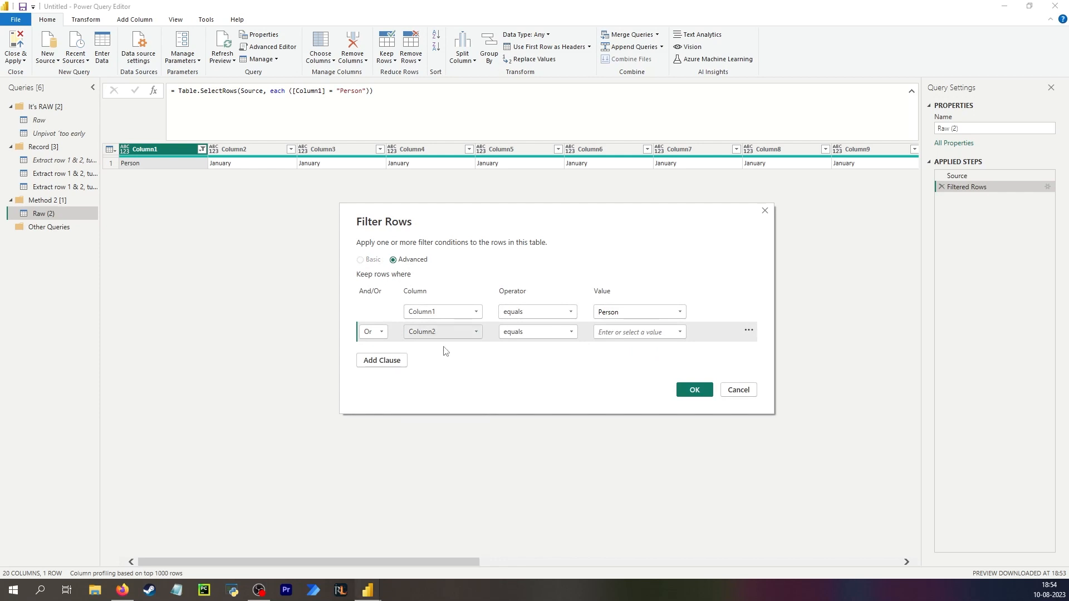
click(637, 337)
key(ctrl+v)
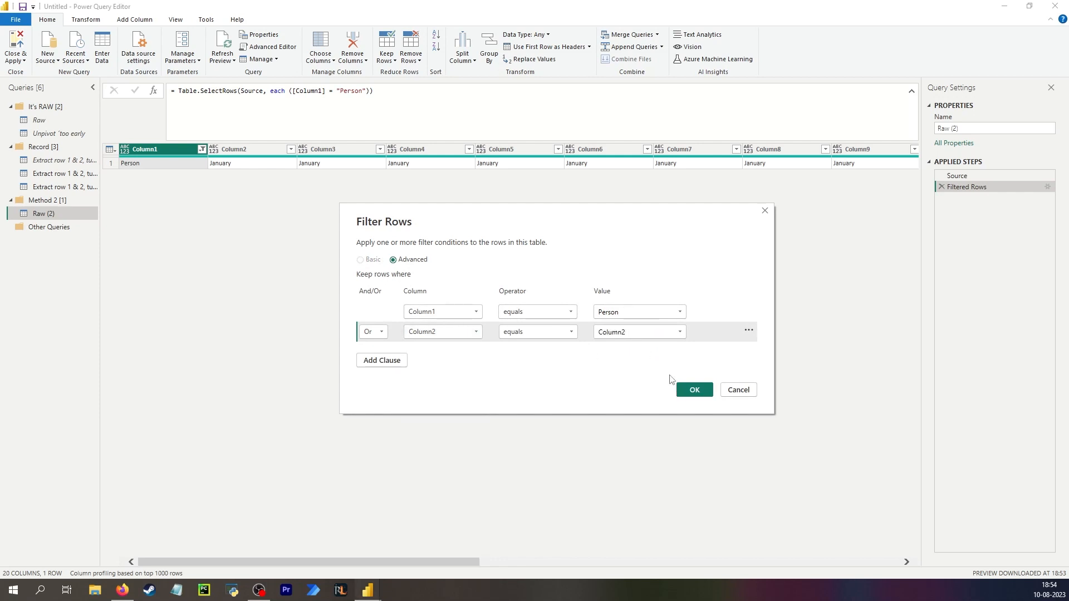
drag(633, 333, 529, 326)
text(1)
click(695, 390)
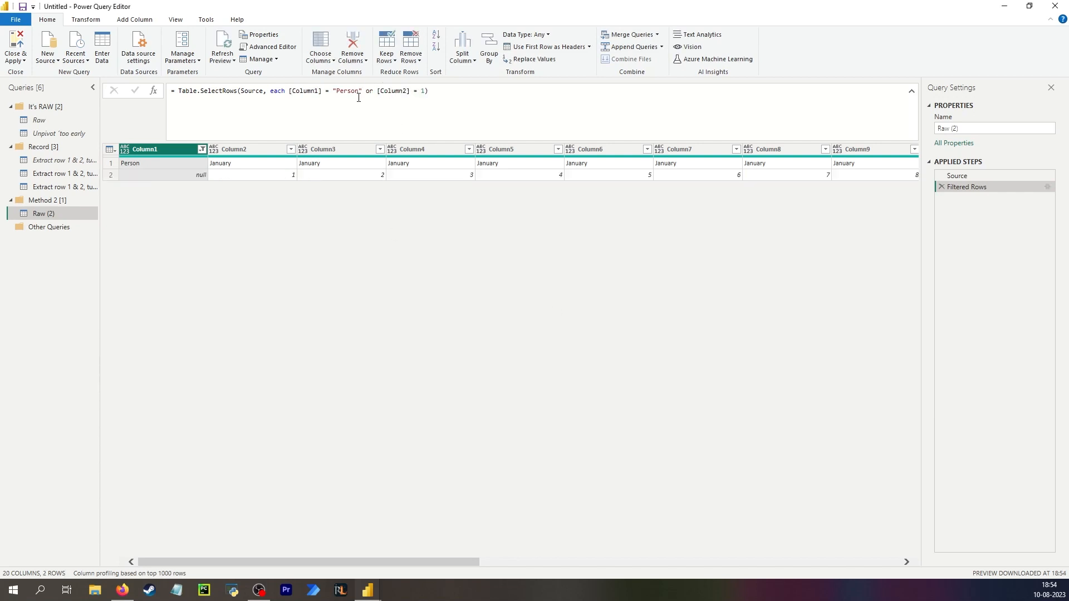
Append the comment 'what if you have more columns and Column2 no longer has the value 1?' to the filter formula.
click(426, 93)
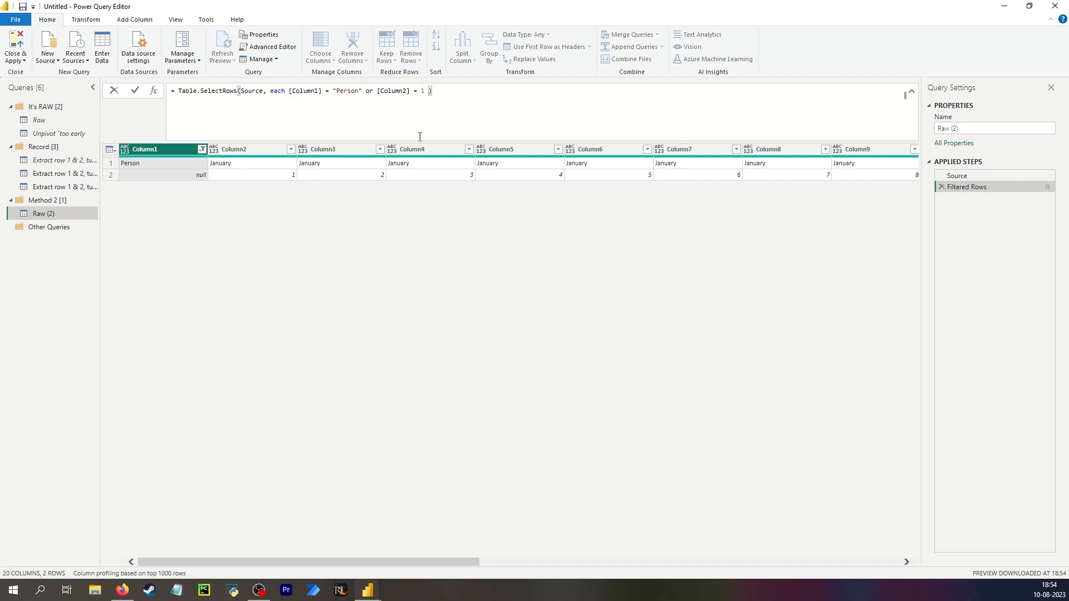
text(/*)
text( what if you have more columns and Column2 no longer has the value 1)
text(? */)
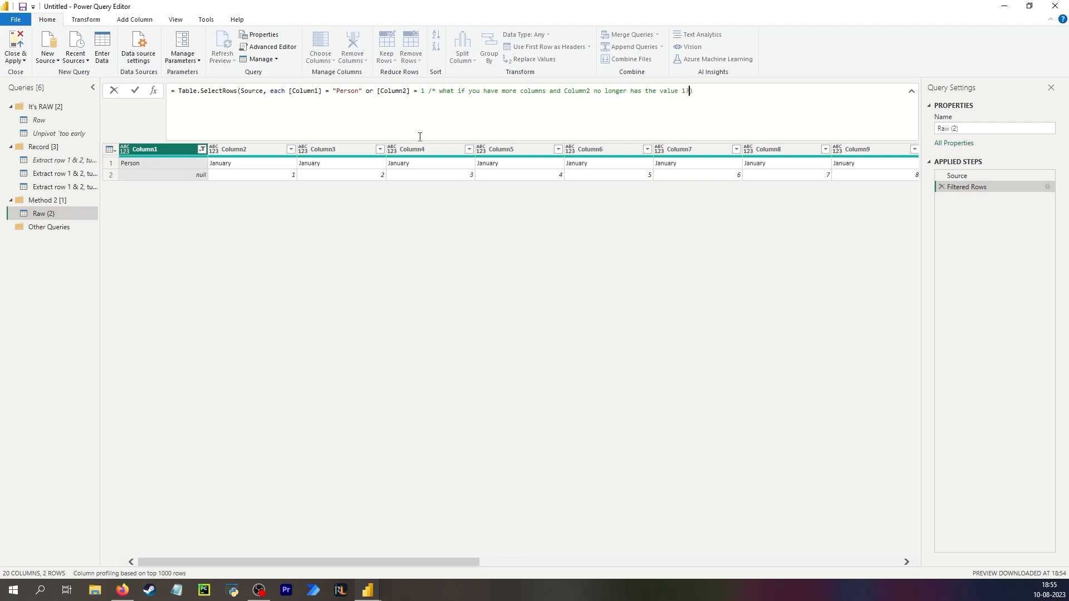
key(Return)
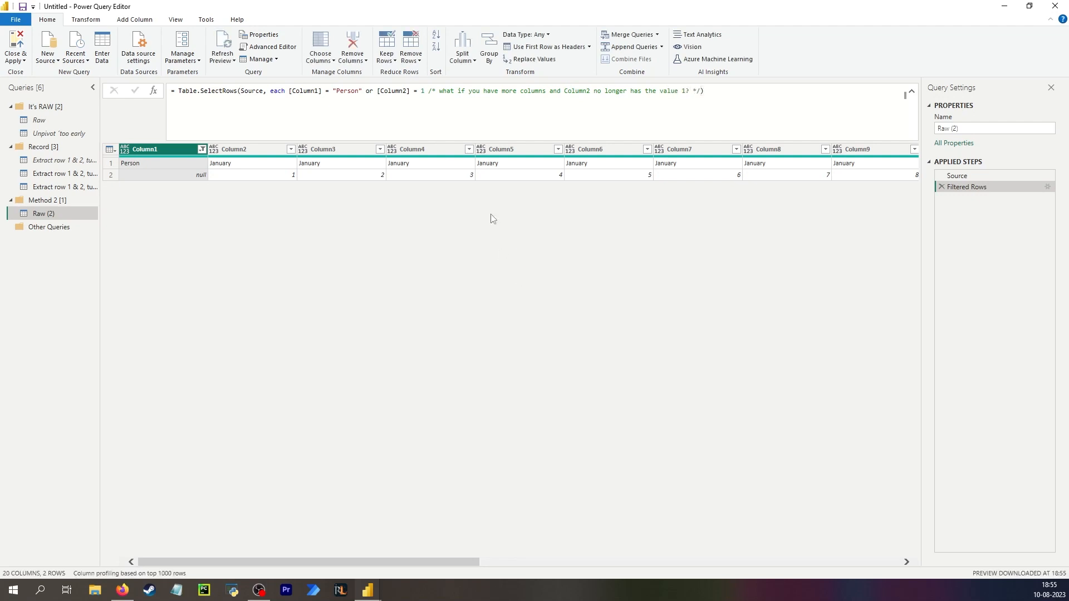
Experiment with line breaks in the formula and append a trailing '//a' comment.
click(431, 92)
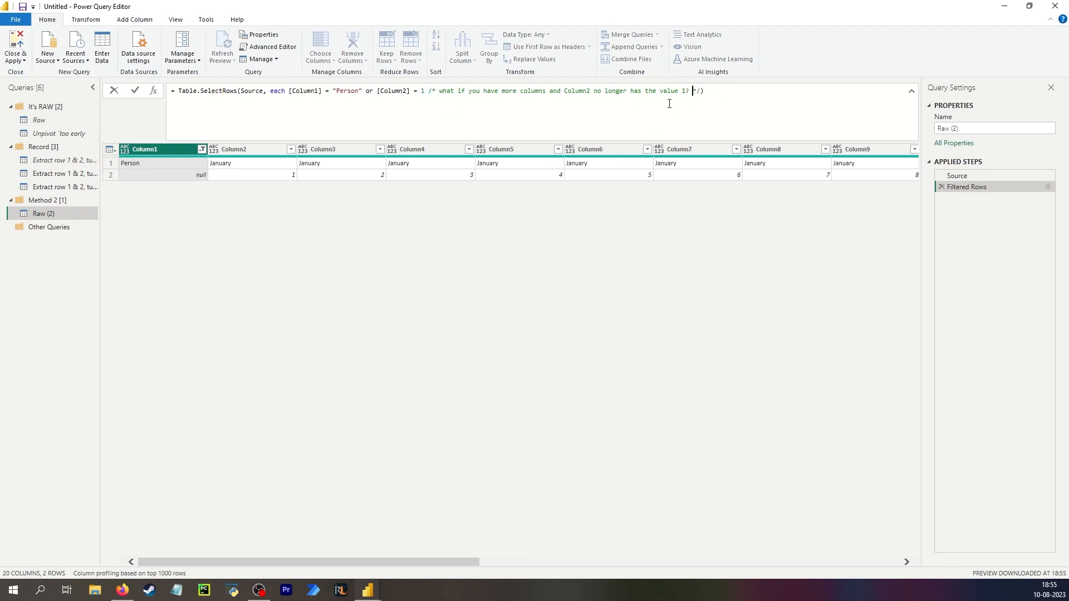
click(605, 91)
key(shift+Return)
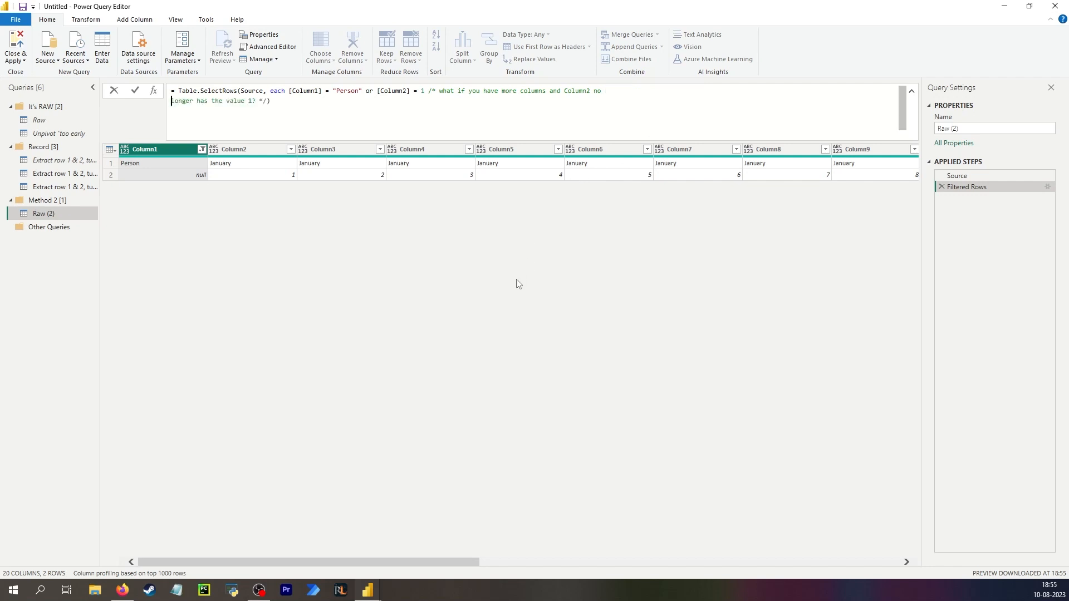
key(Return)
key(BackSpace)
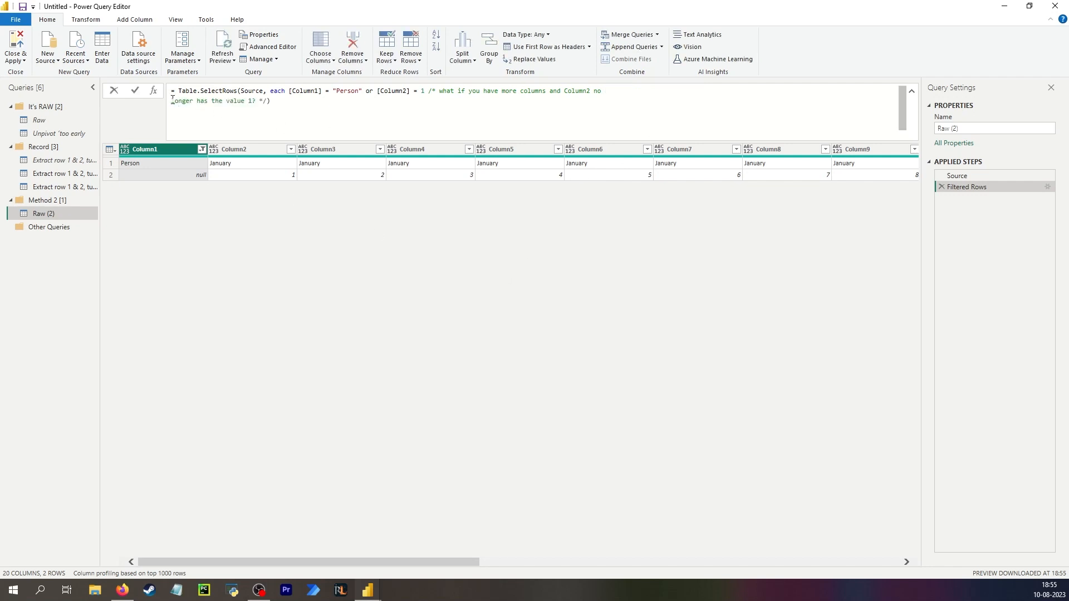
click(721, 93)
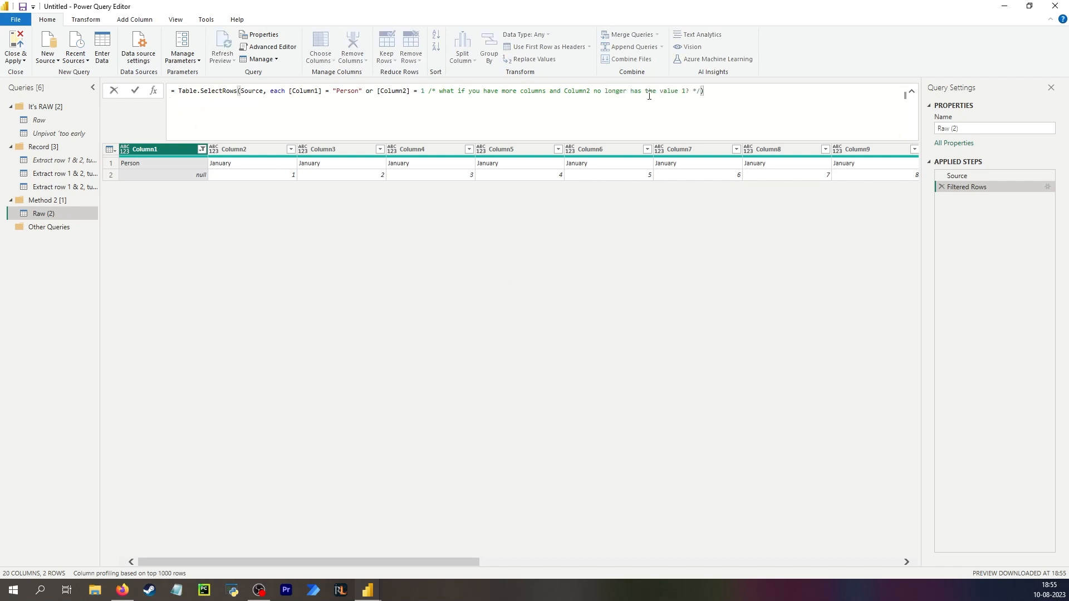
text(// a)
key(Escape)
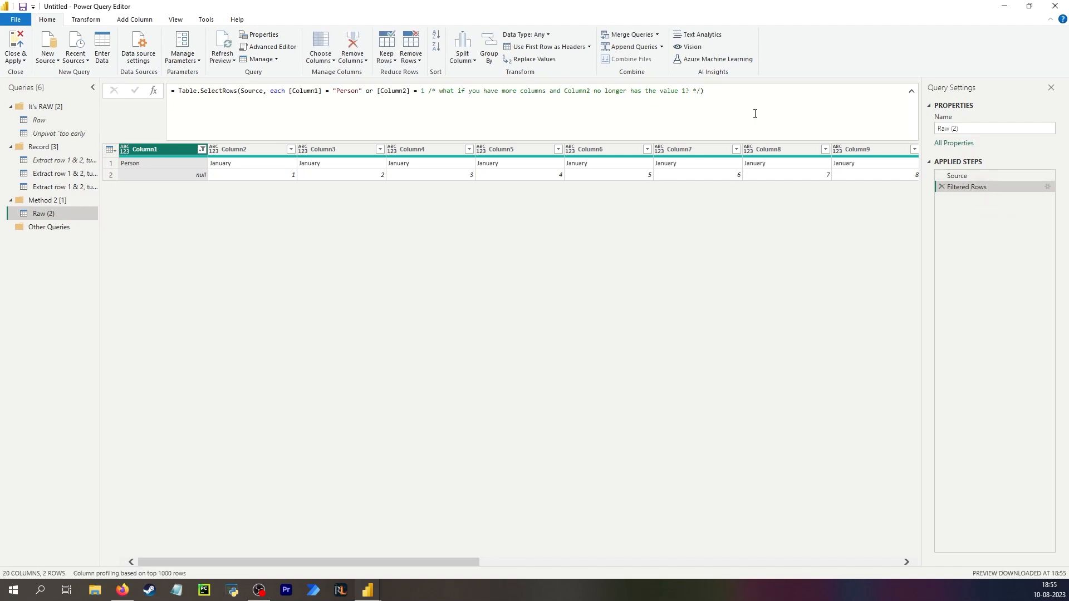
click(737, 89)
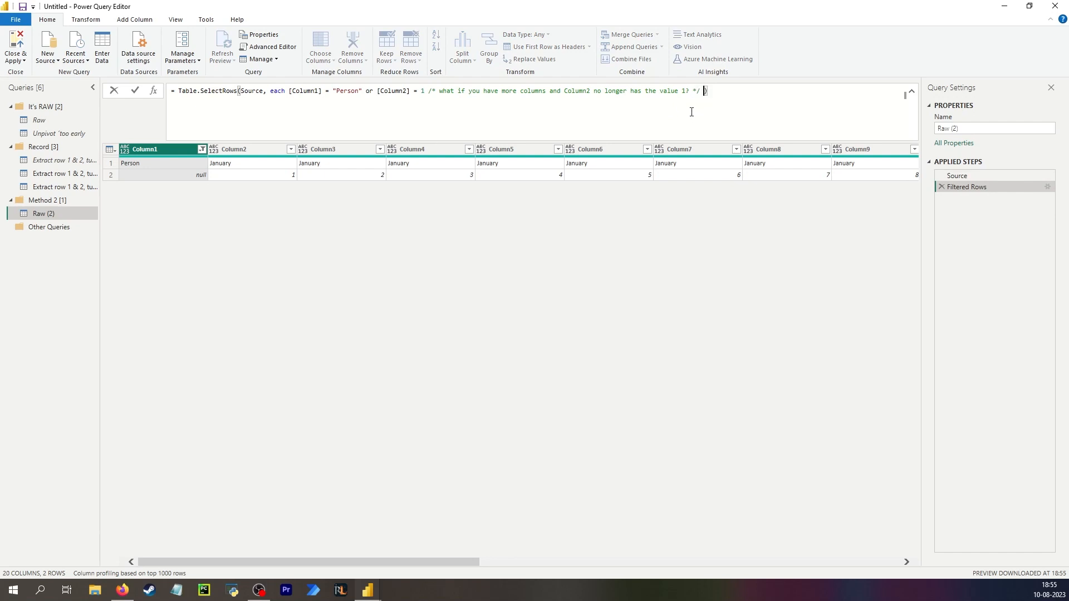
text(//a)
Move the closing parenthesis out of the trailing comment and recommit the formula.
key(Return)
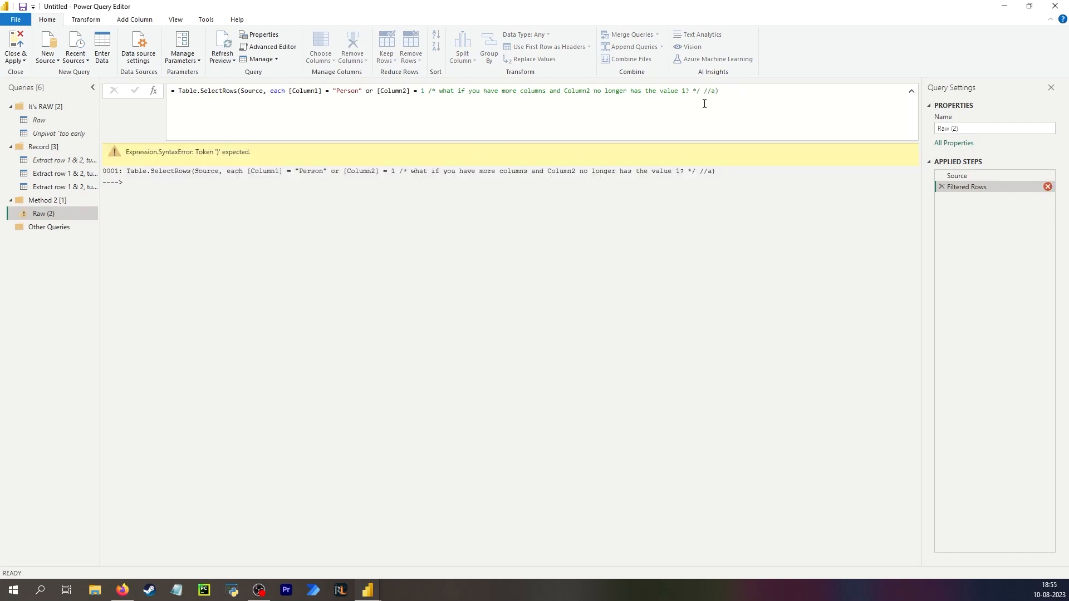
click(727, 96)
click(714, 90)
key(shift+Return)
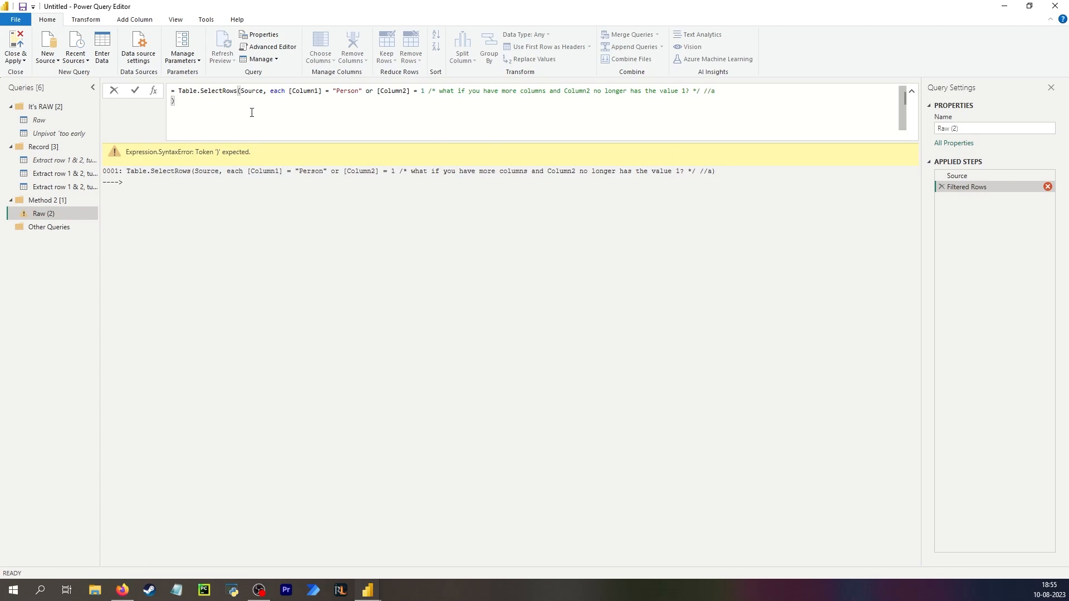
key(Return)
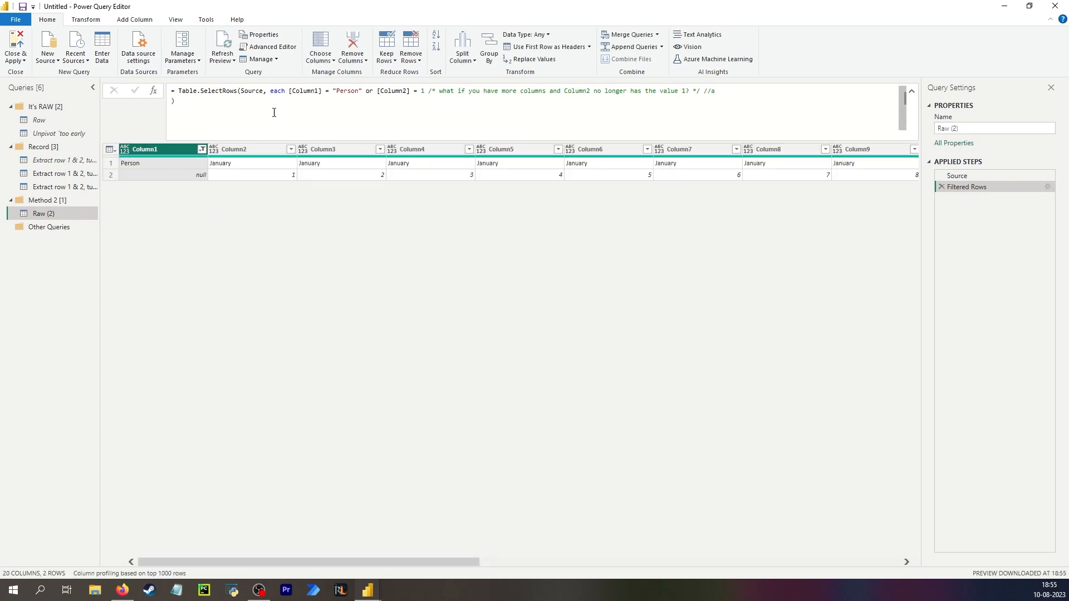
Delete the stray comment and line break and commit the tidied filter formula.
click(183, 99)
key(BackSpace)
key(BackSpace)
key(BackSpace)
key(BackSpace)
key(BackSpace)
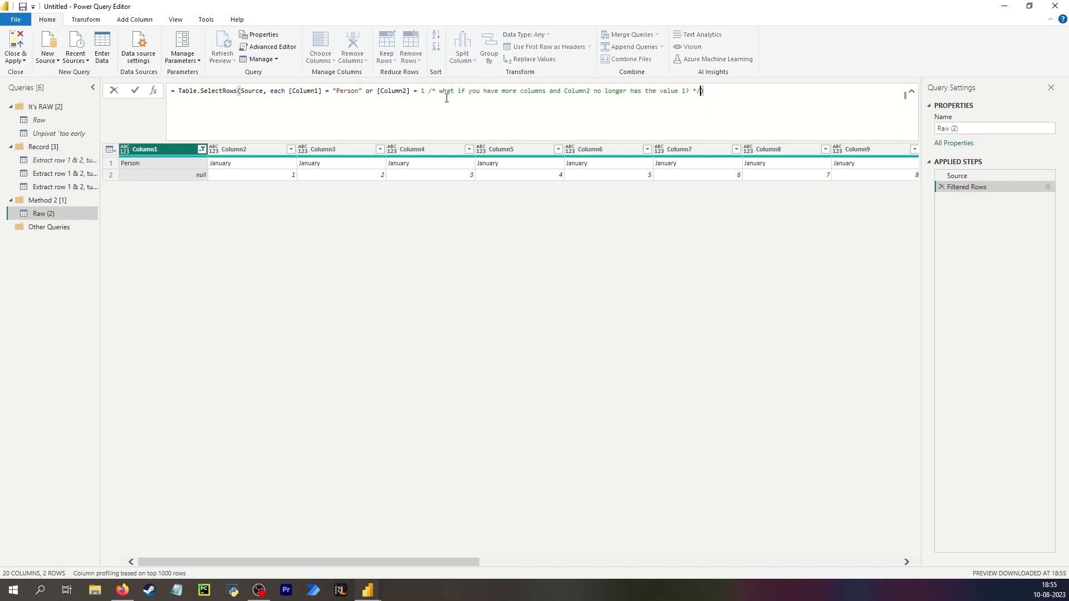
key(Return)
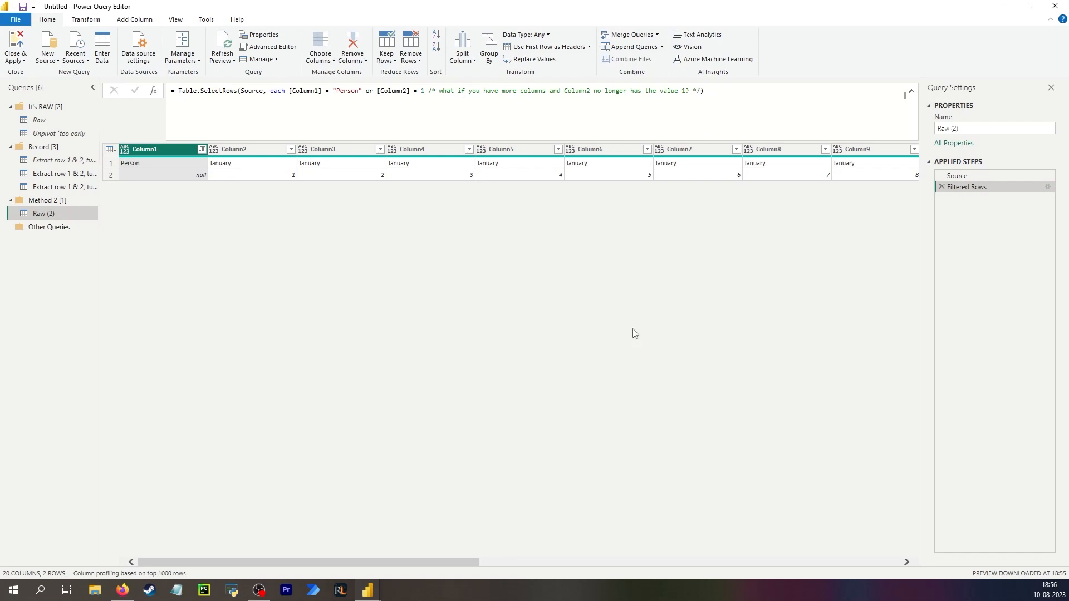
click(60, 189)
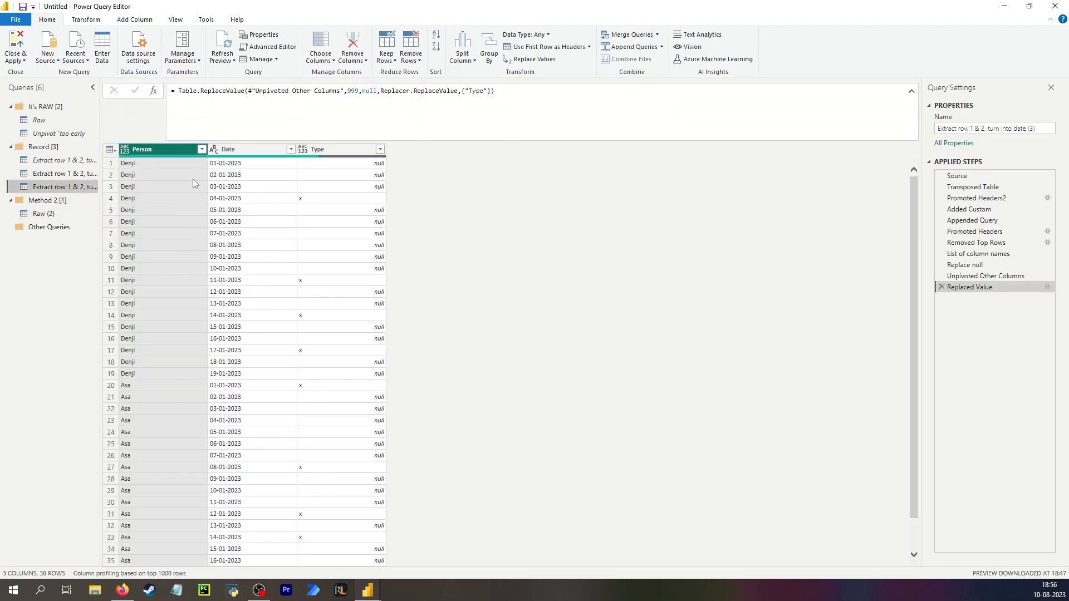
click(979, 187)
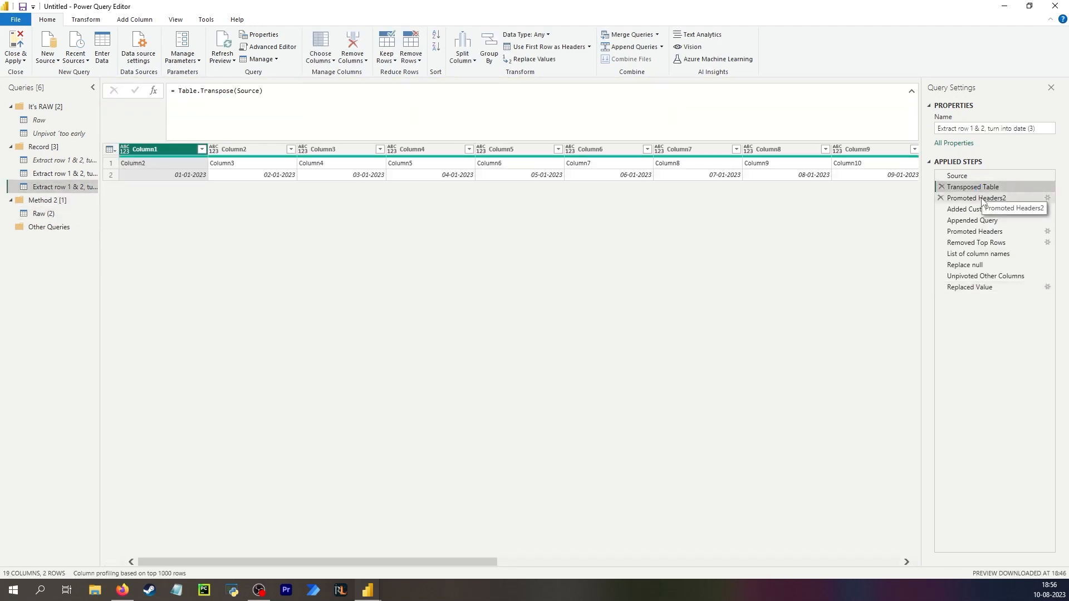
click(984, 200)
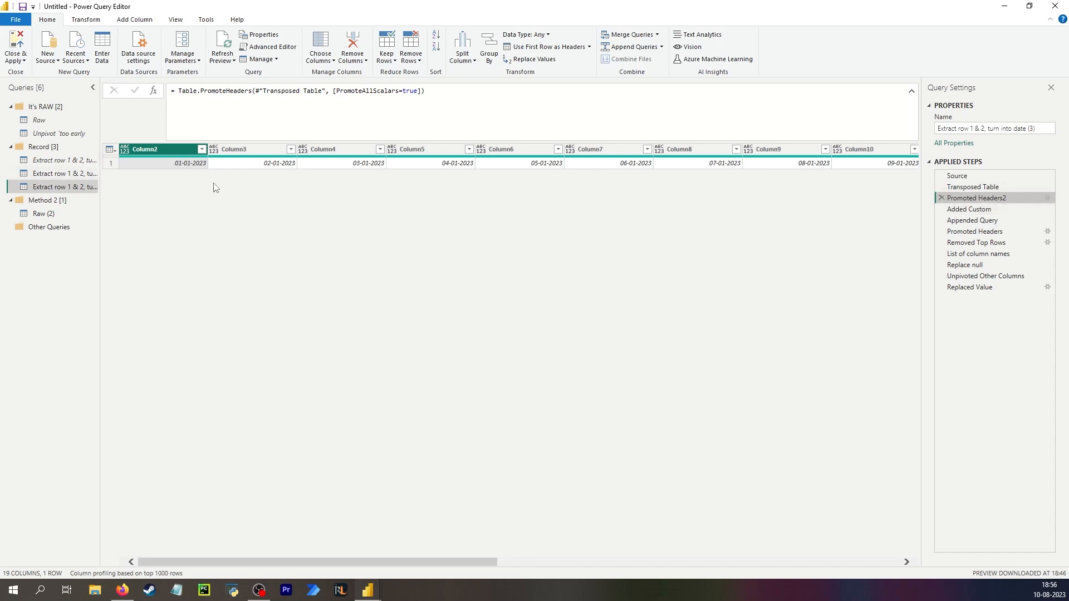
click(56, 161)
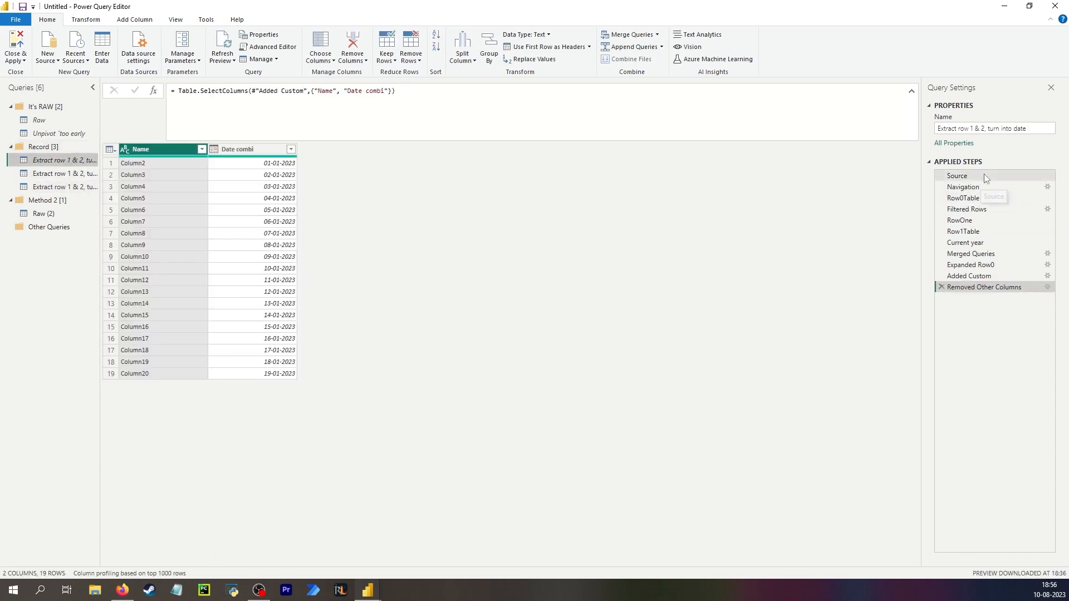
click(967, 199)
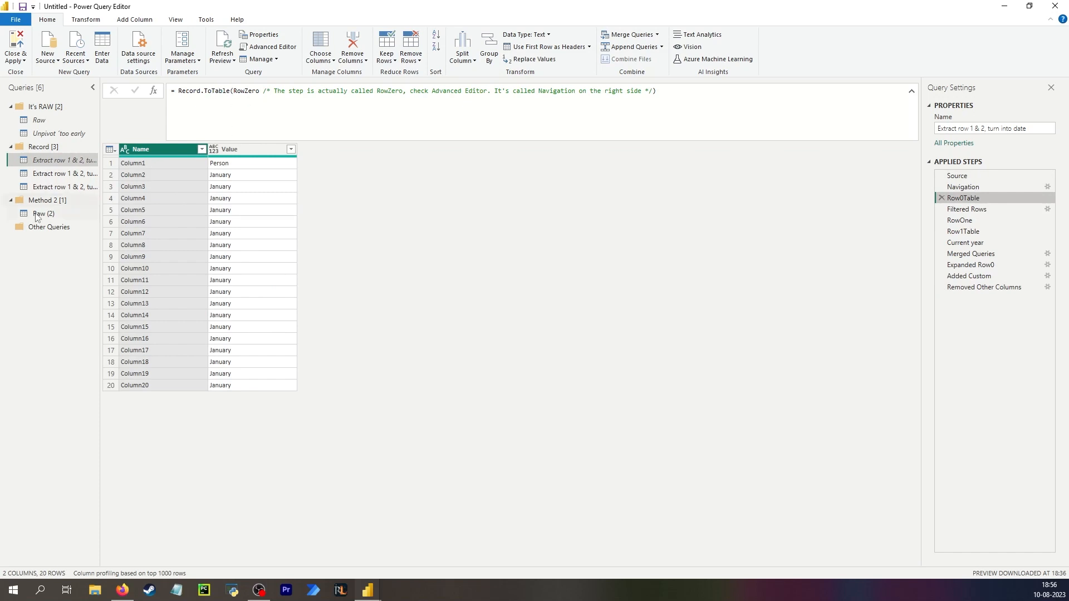
click(40, 216)
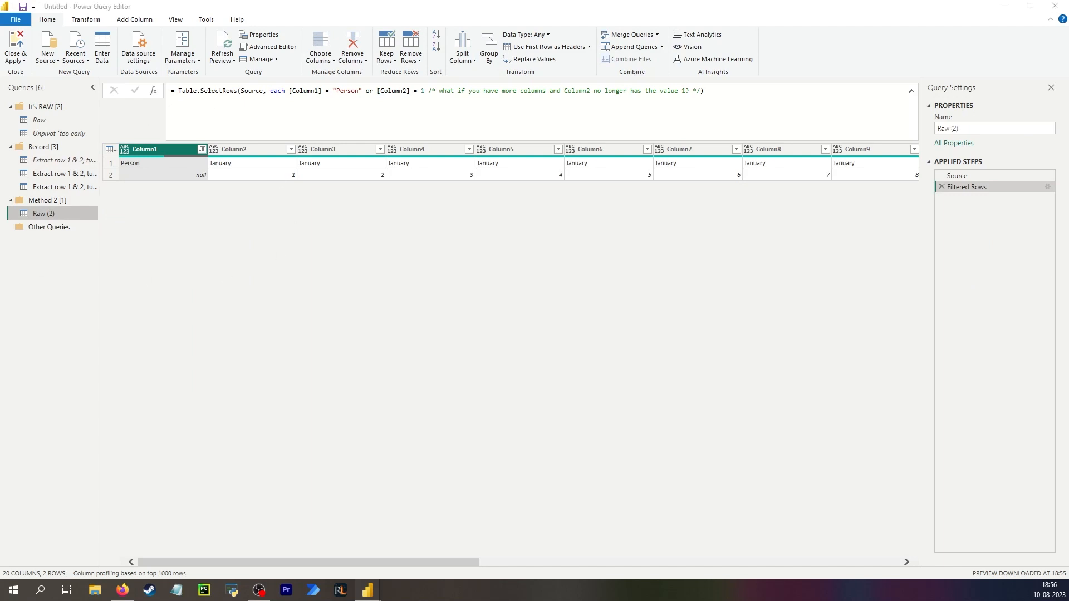
Add a trial step taking the first row as a record with {0}, then delete it.
click(208, 222)
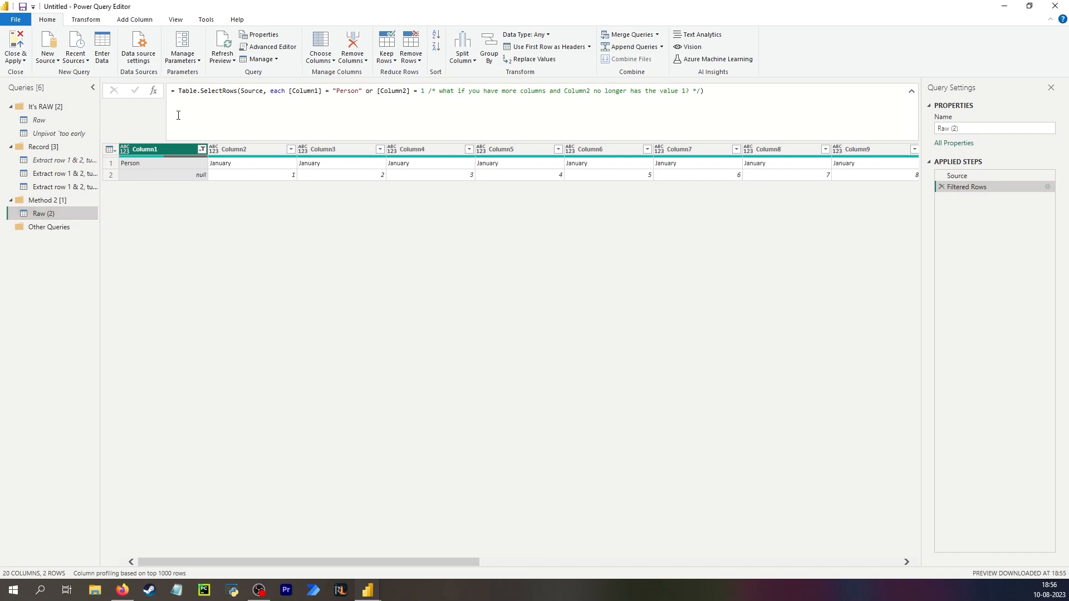
click(155, 95)
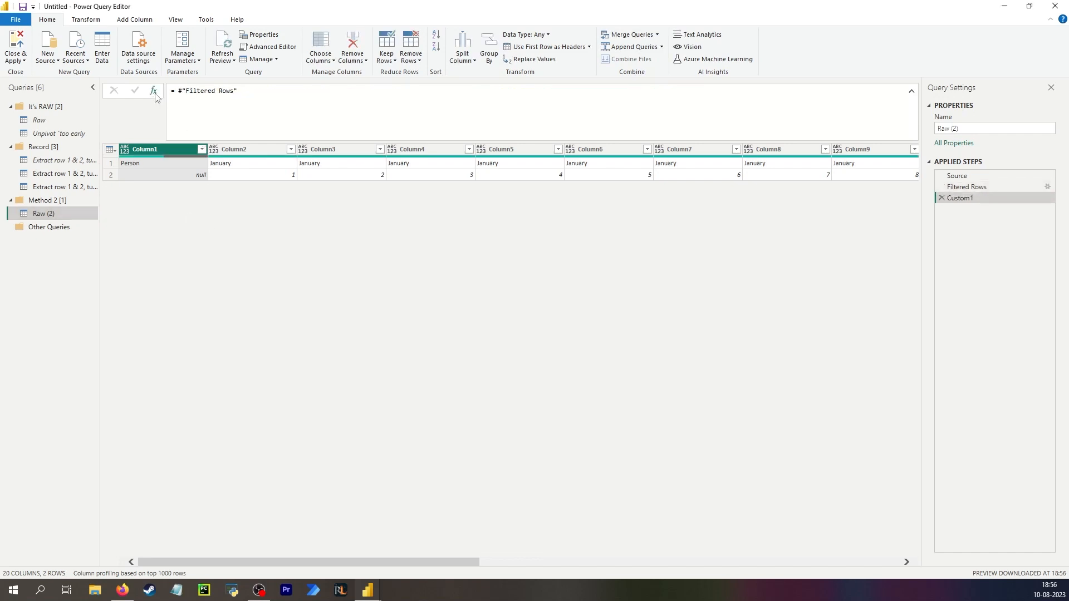
click(228, 96)
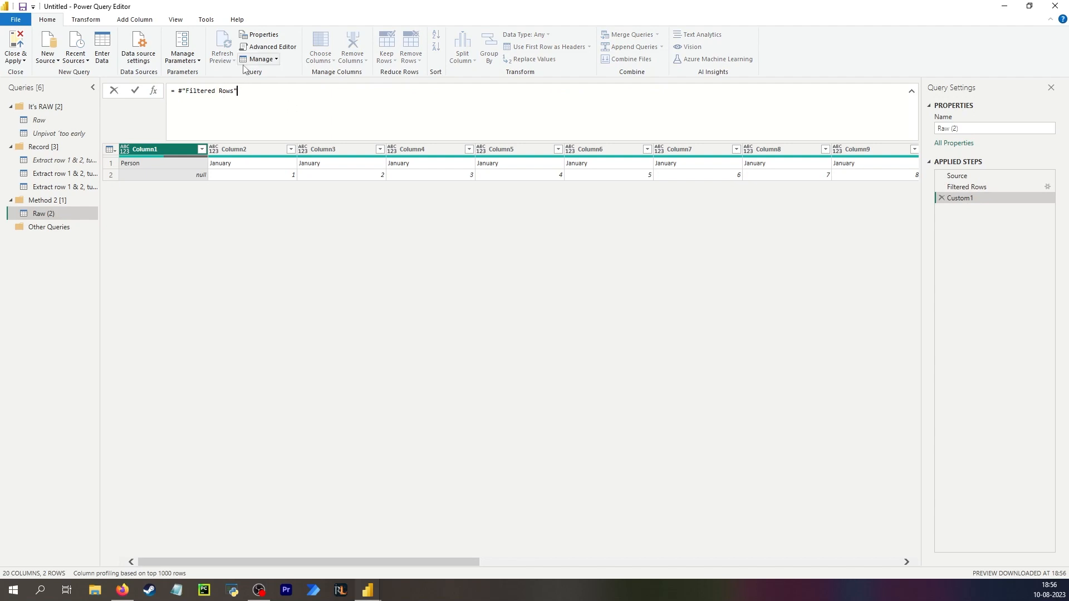
text({0})
key(Return)
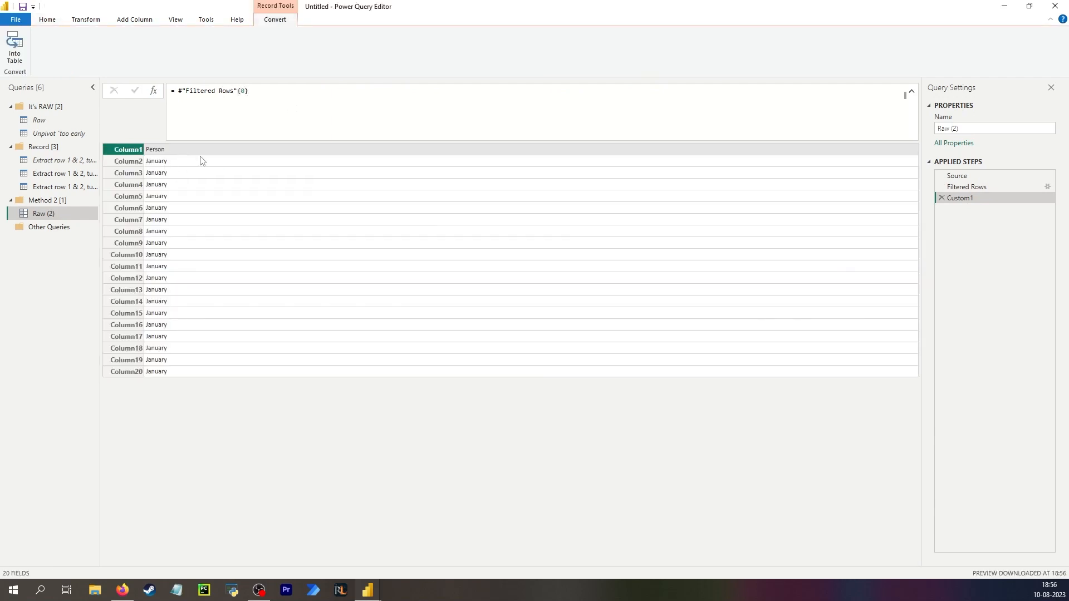
click(942, 198)
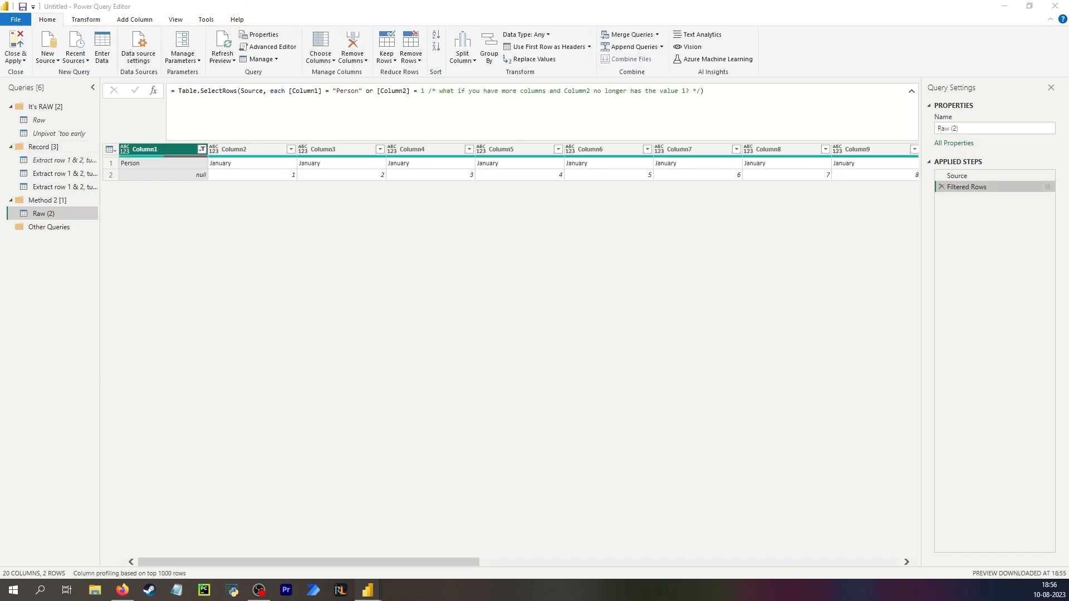
Review the Column2 condition in the filter formula and add a new Custom1 step.
click(982, 190)
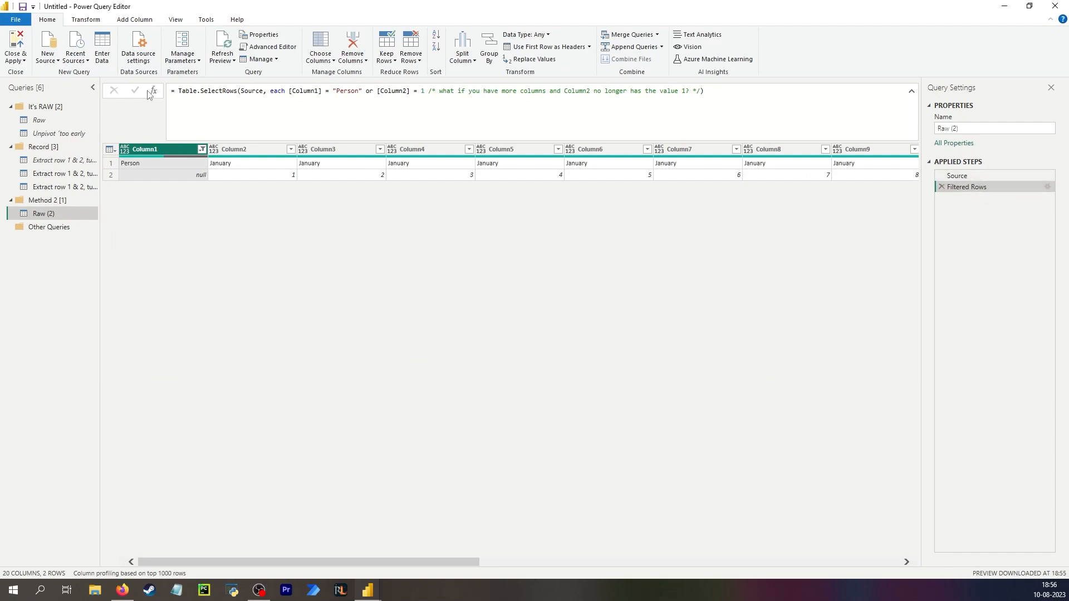
drag(377, 91, 645, 94)
click(235, 232)
click(153, 90)
Paste Table.FromRecords({Source{0}, Source{1}}) into Custom1, pointing both row references at Source.
drag(239, 91, 182, 89)
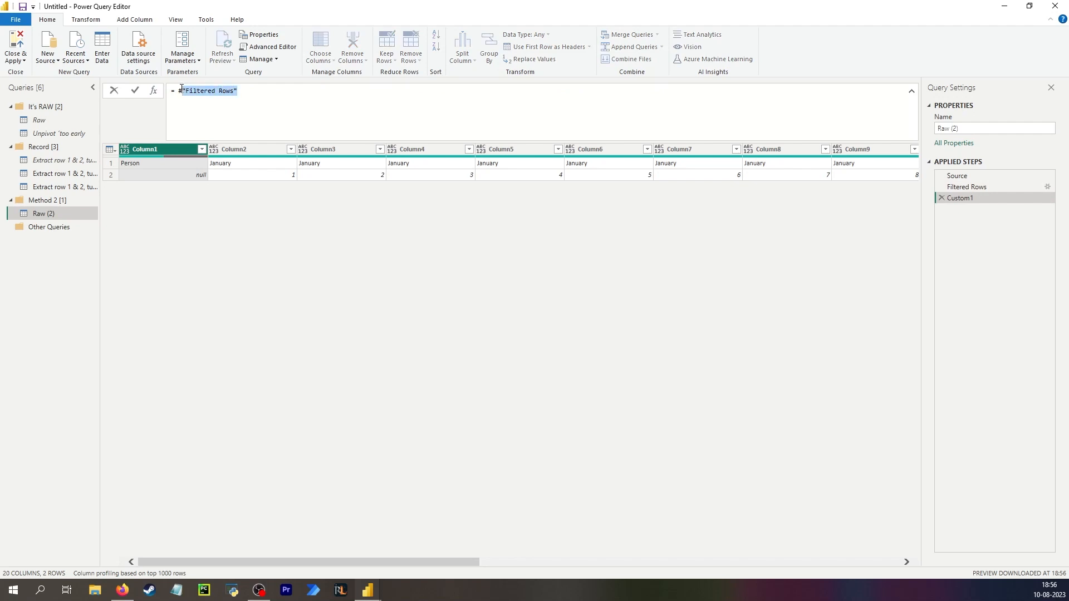
text(= Table.FromRecords({#"Filtered Rows"{0}, #"Filtered Rows"{1}}))
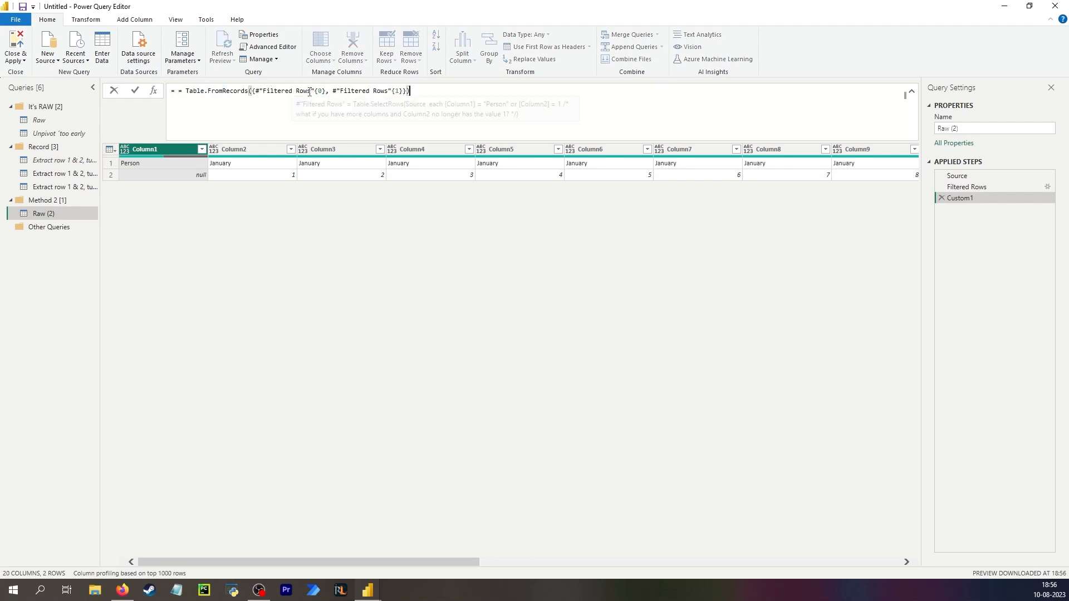
drag(310, 92, 257, 91)
text(S)
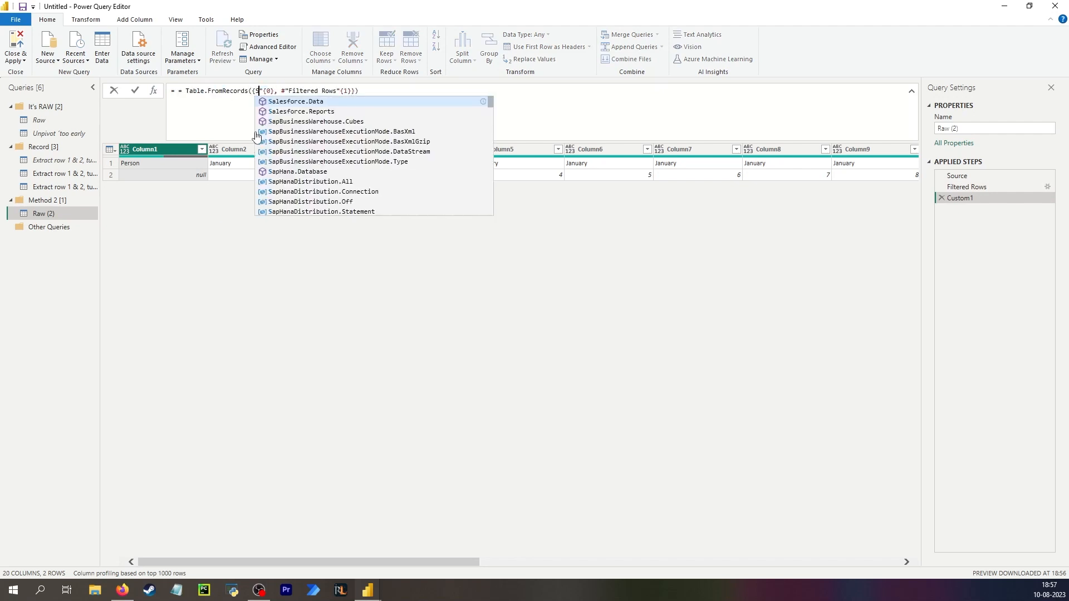
text(ource)
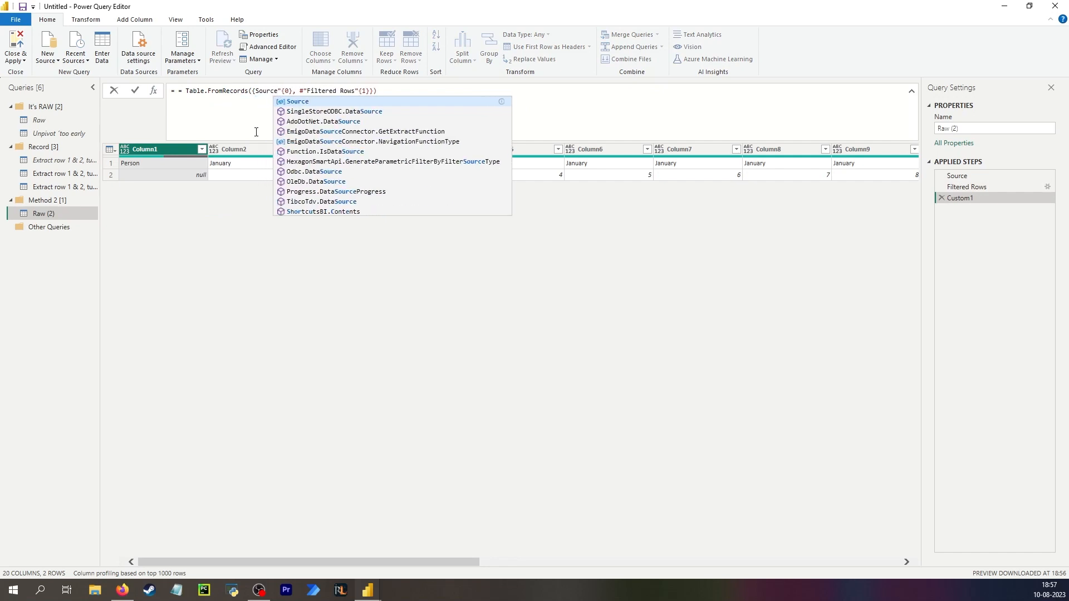
key(Delete)
drag(295, 91, 356, 91)
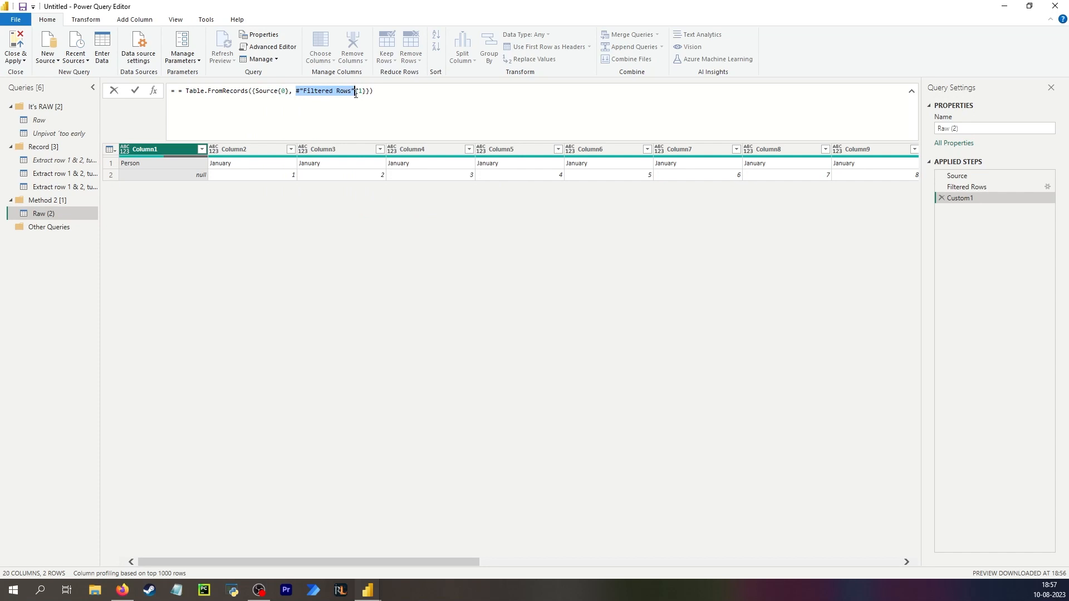
text(Source)
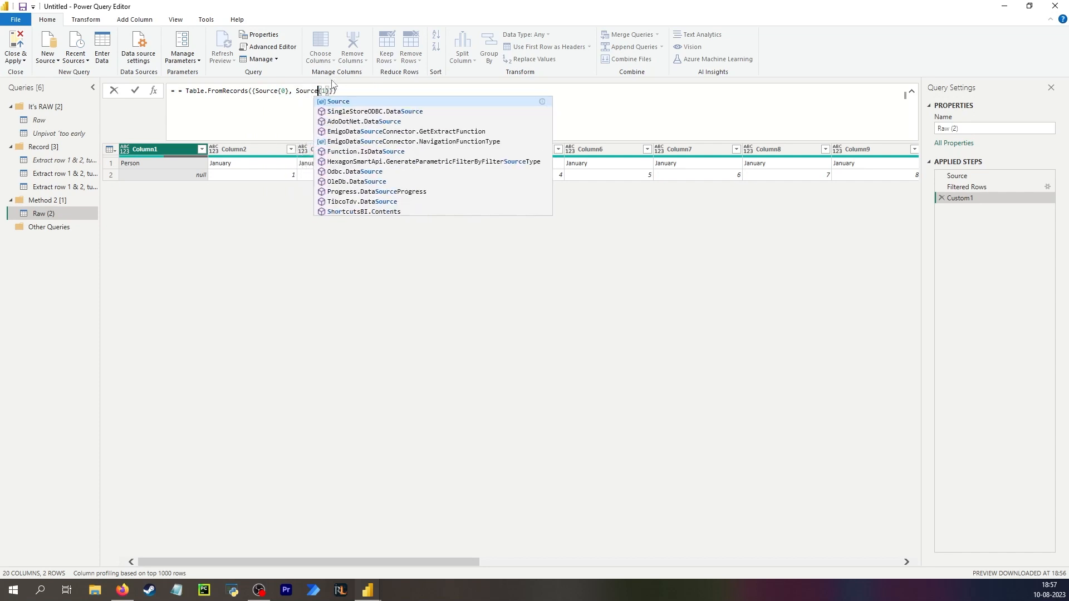
Remove the duplicated equals sign, commit the formula, and compare it with Filtered Rows.
click(337, 92)
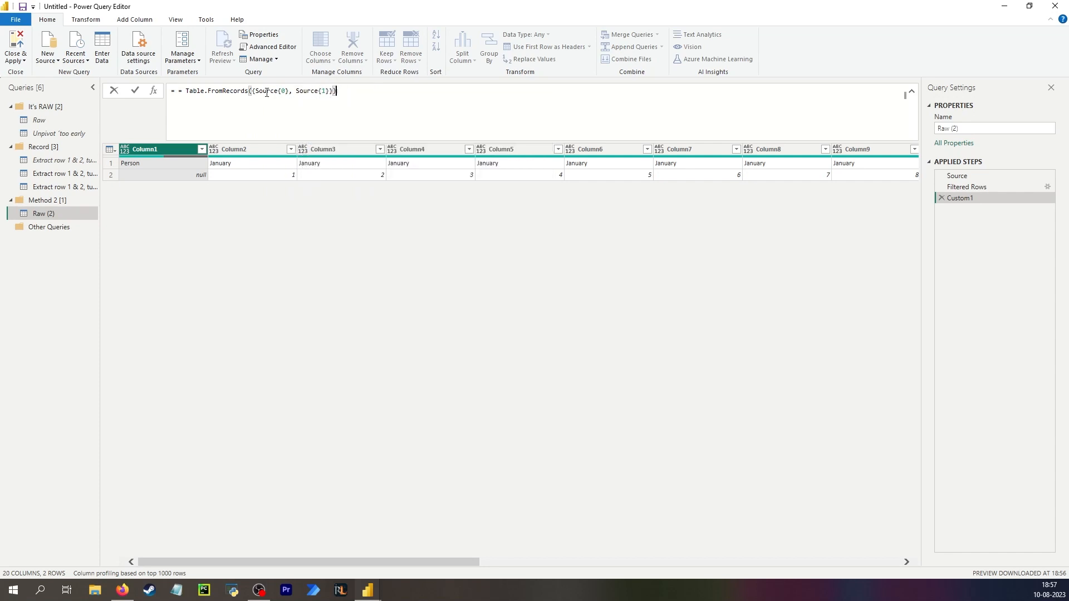
click(186, 92)
key(BackSpace)
key(BackSpace)
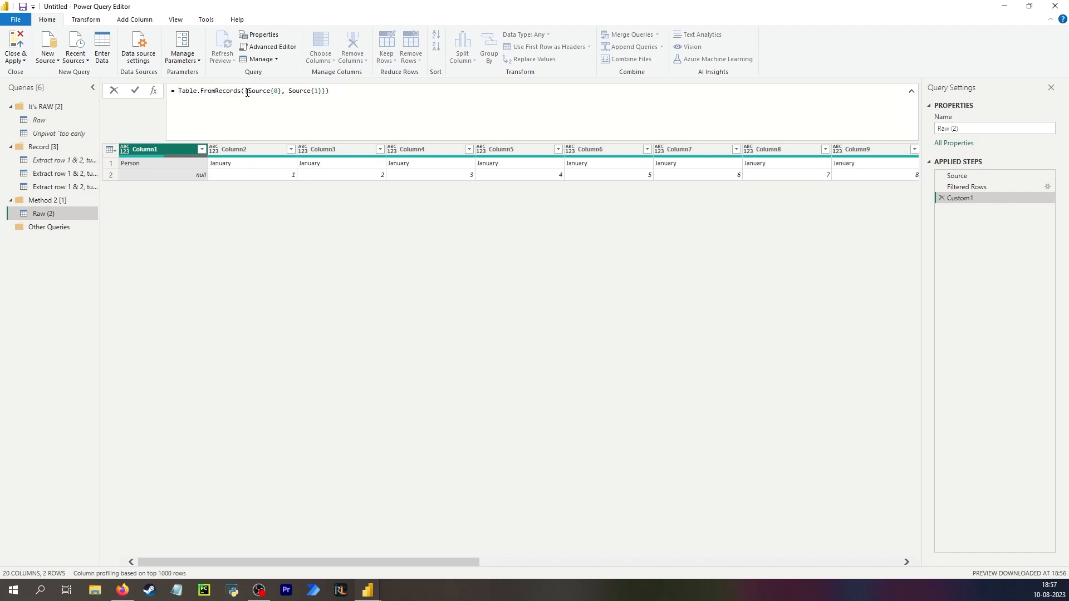
click(248, 92)
key(Return)
click(973, 187)
click(978, 199)
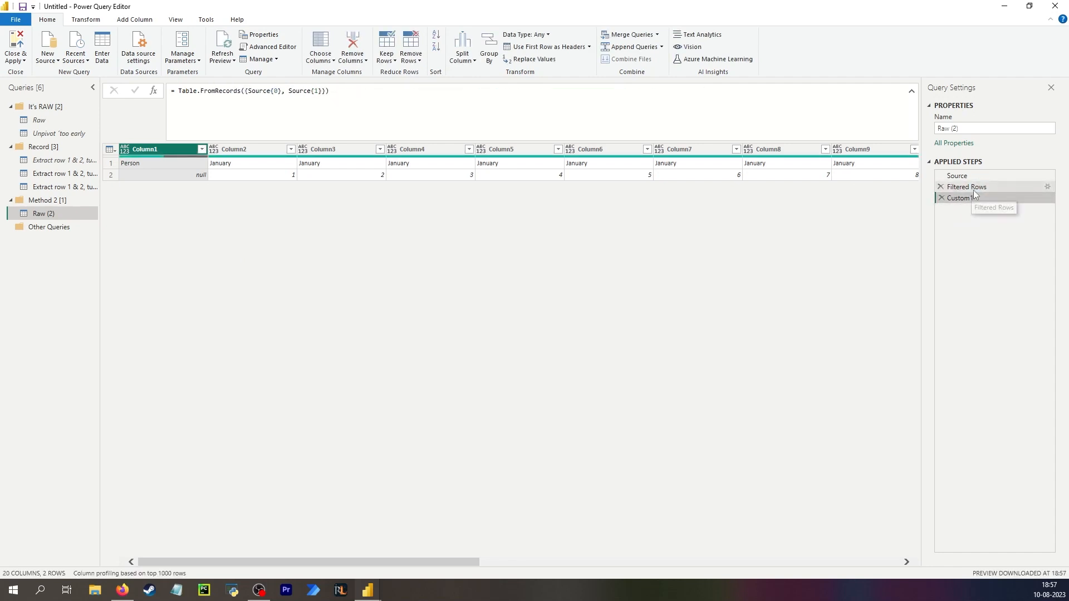
After checking Source, rename Custom1 to 'Another method to grab row …'.
click(974, 188)
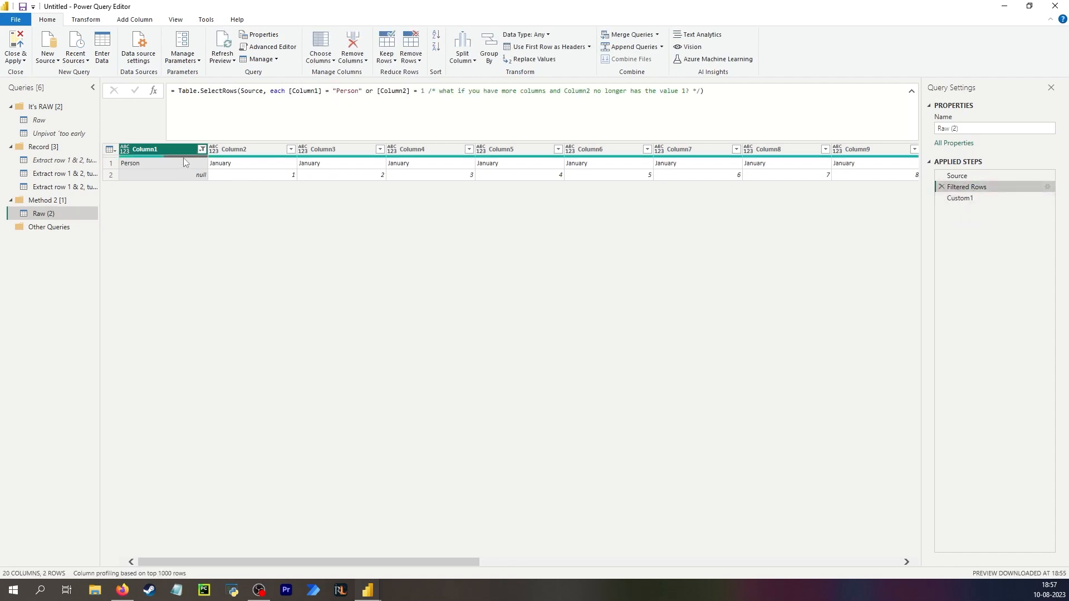
click(1006, 177)
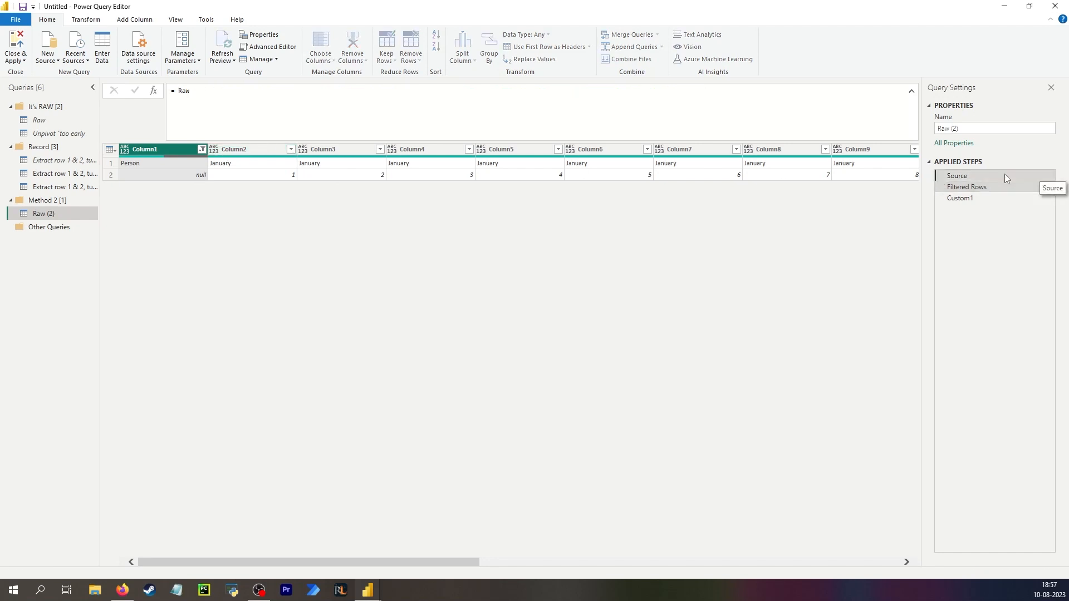
click(136, 168)
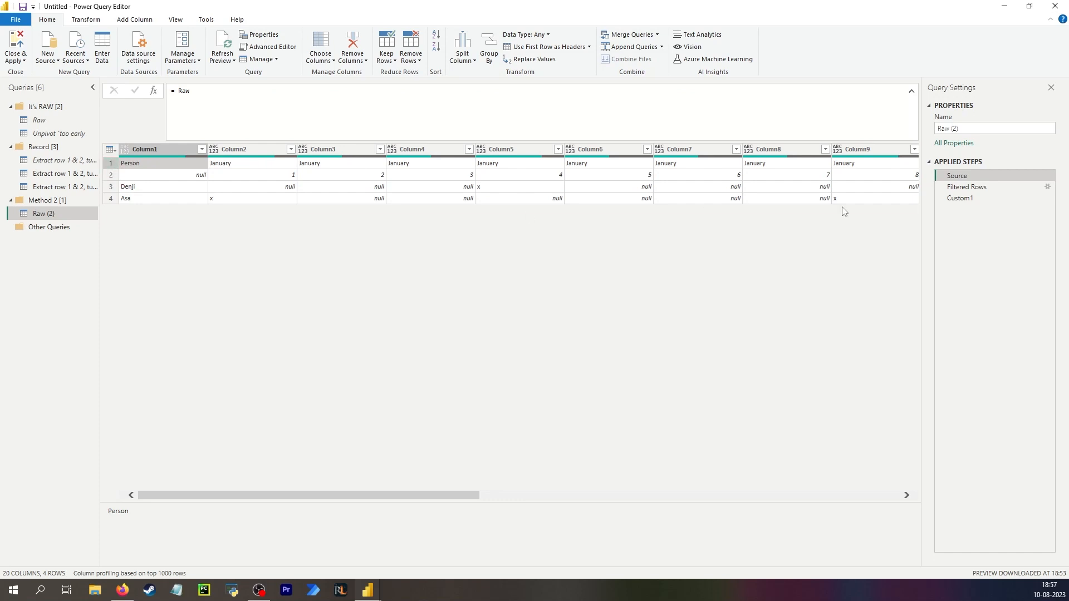
click(980, 199)
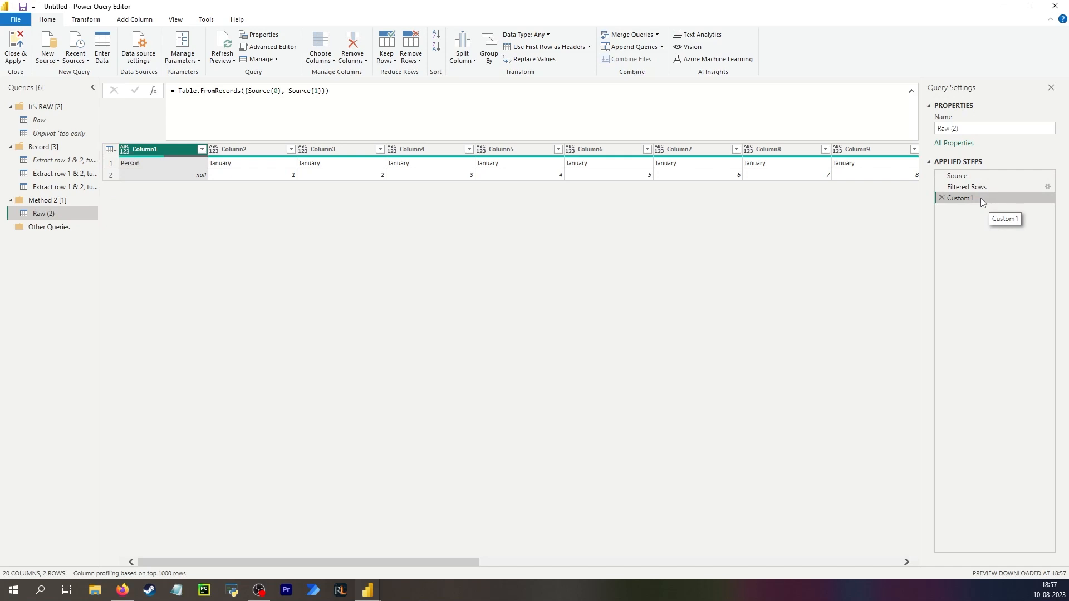
click(981, 198)
key(ctrl+v)
key(Return)
click(156, 160)
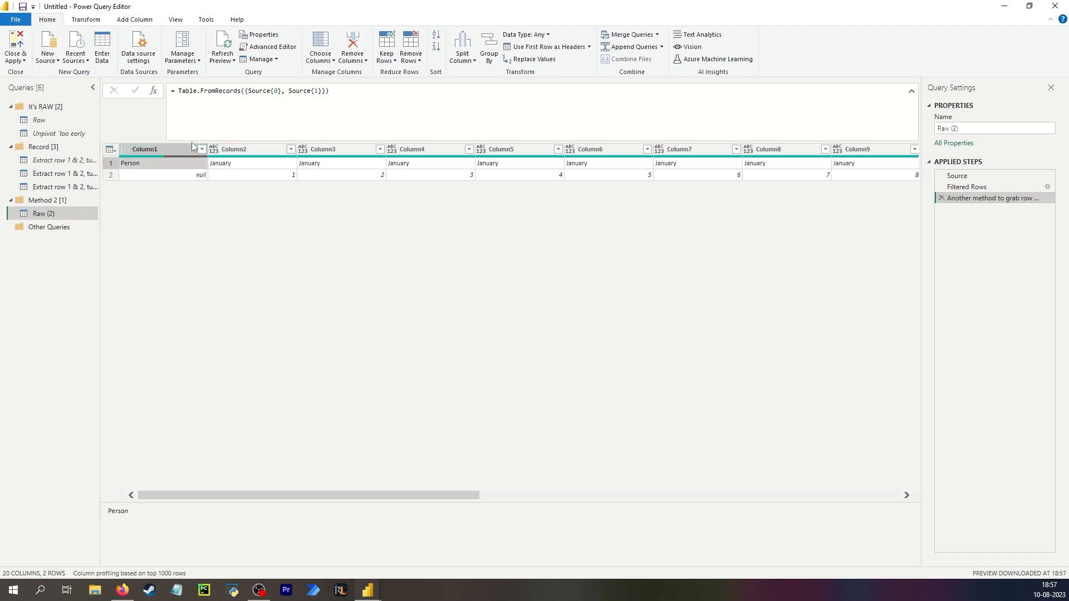
click(95, 21)
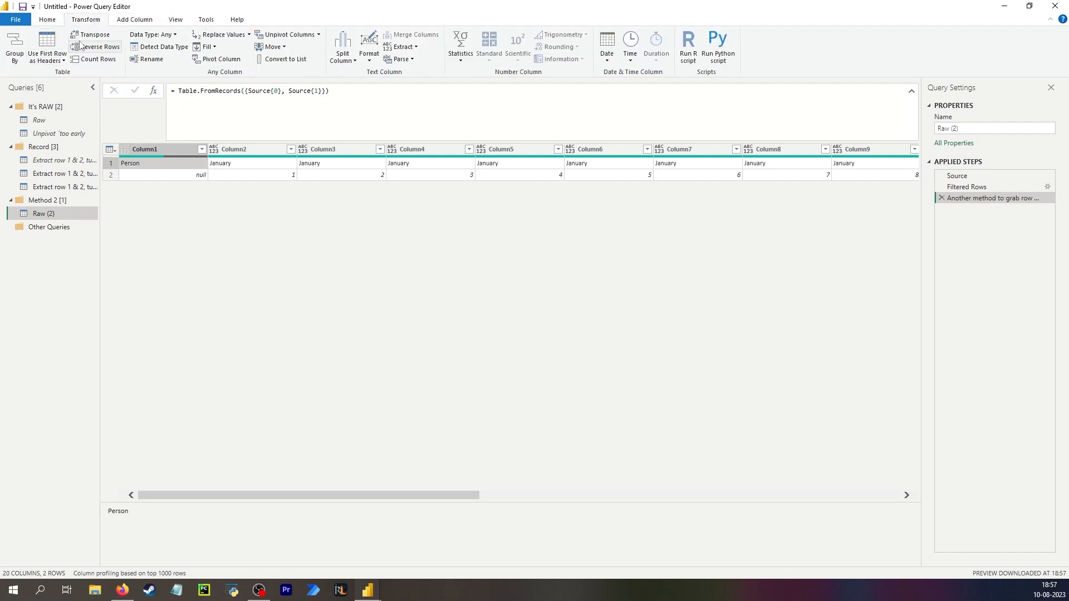
click(92, 34)
click(175, 166)
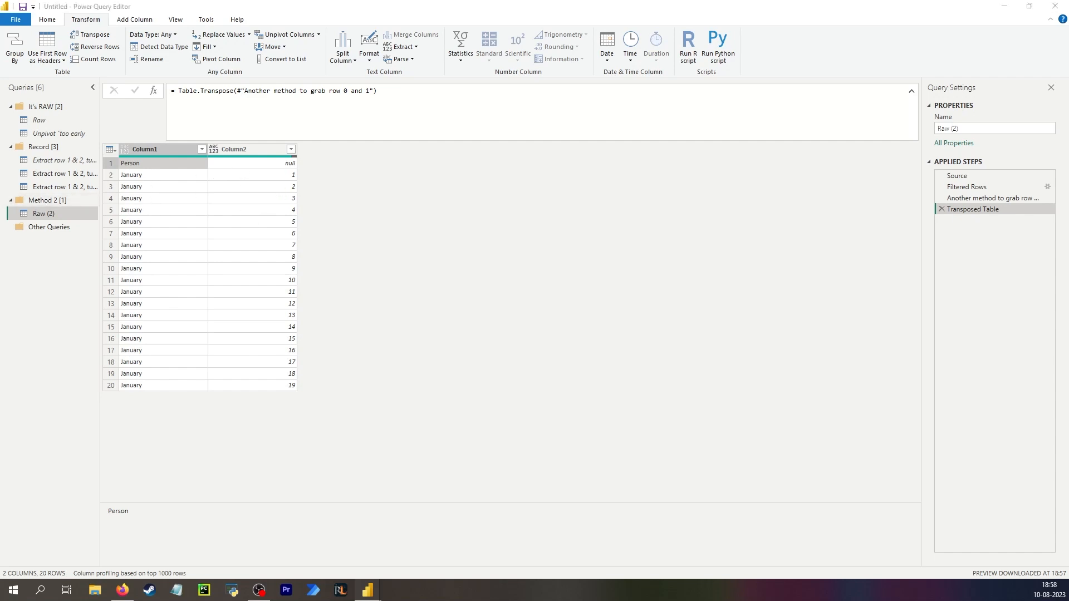
click(254, 167)
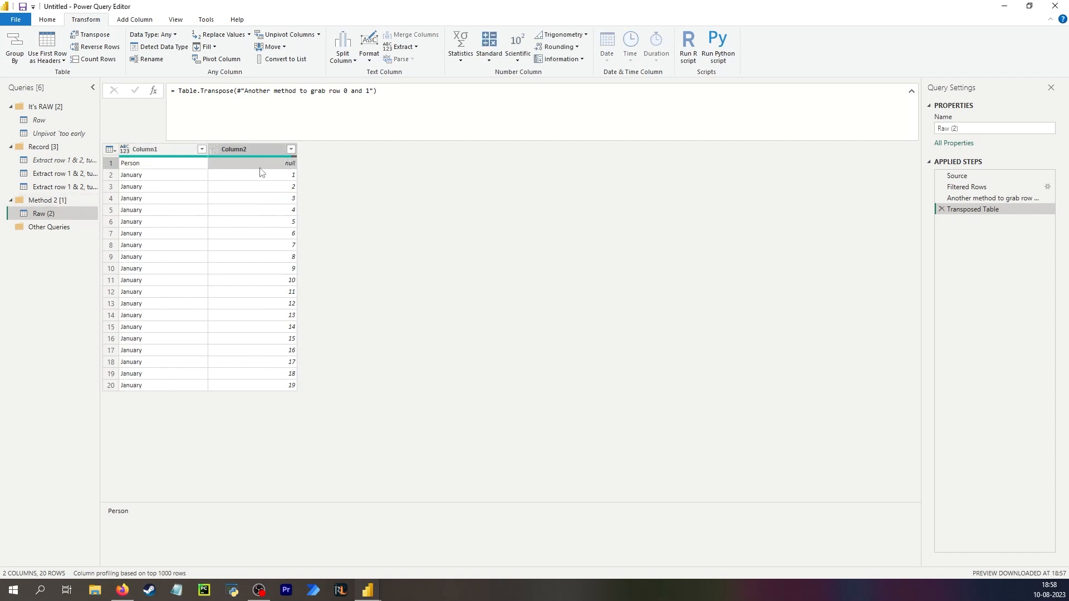
click(141, 166)
click(268, 166)
click(132, 21)
Create a Date combi custom column: if [Column1] = "Person" then "Person" else the pasted date expression.
click(61, 49)
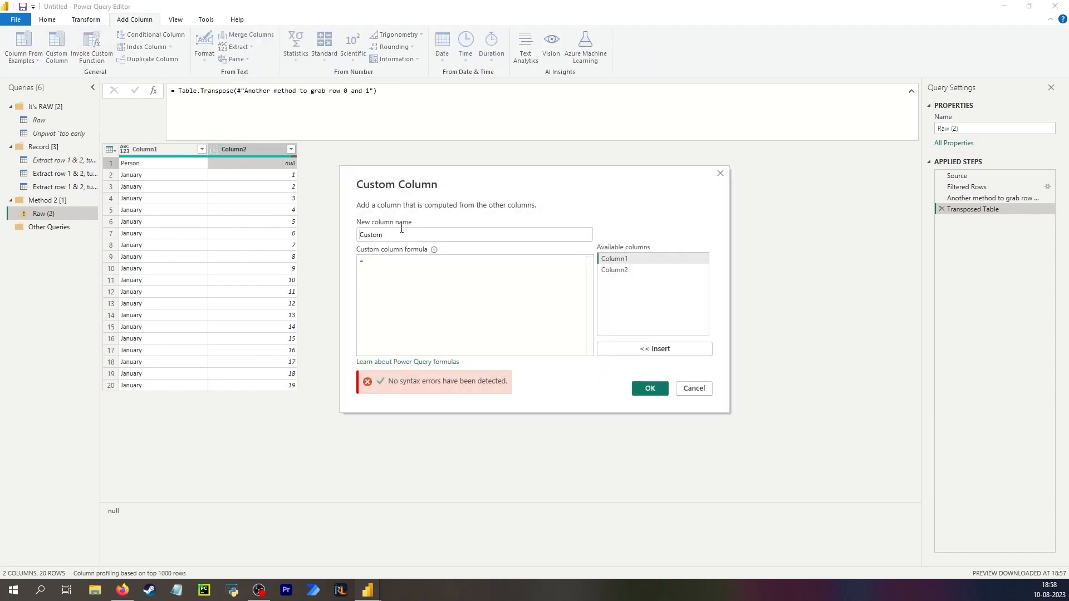
double_click(395, 234)
text(Date combi)
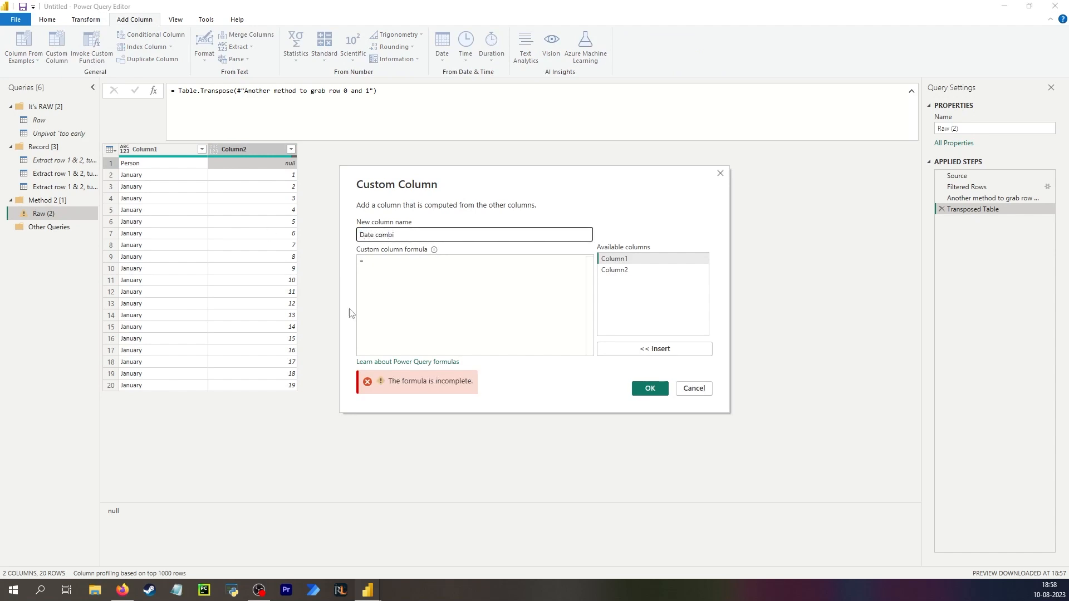
click(451, 287)
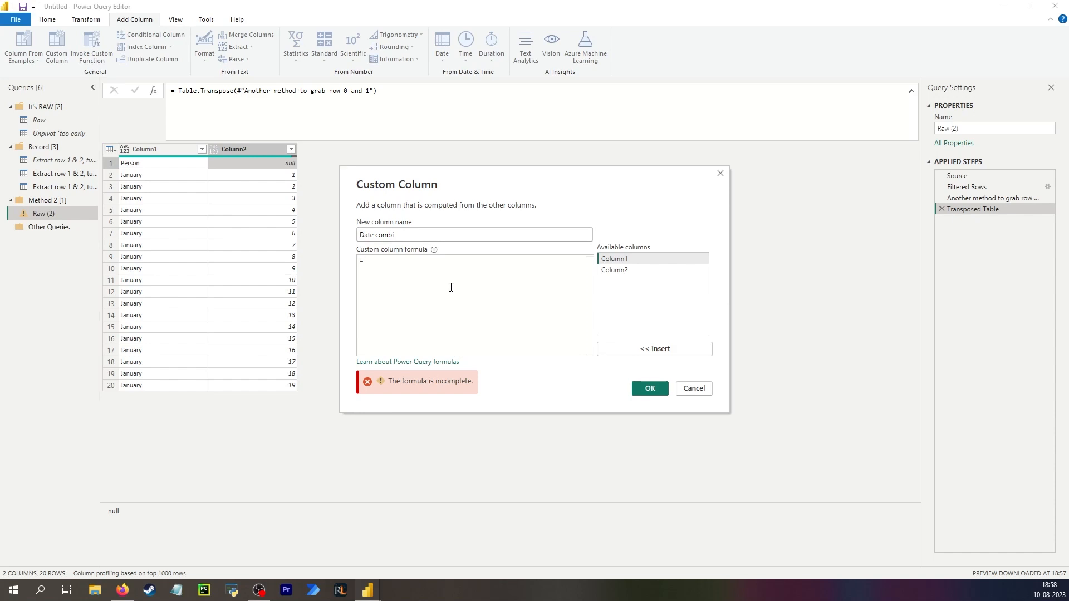
text(i)
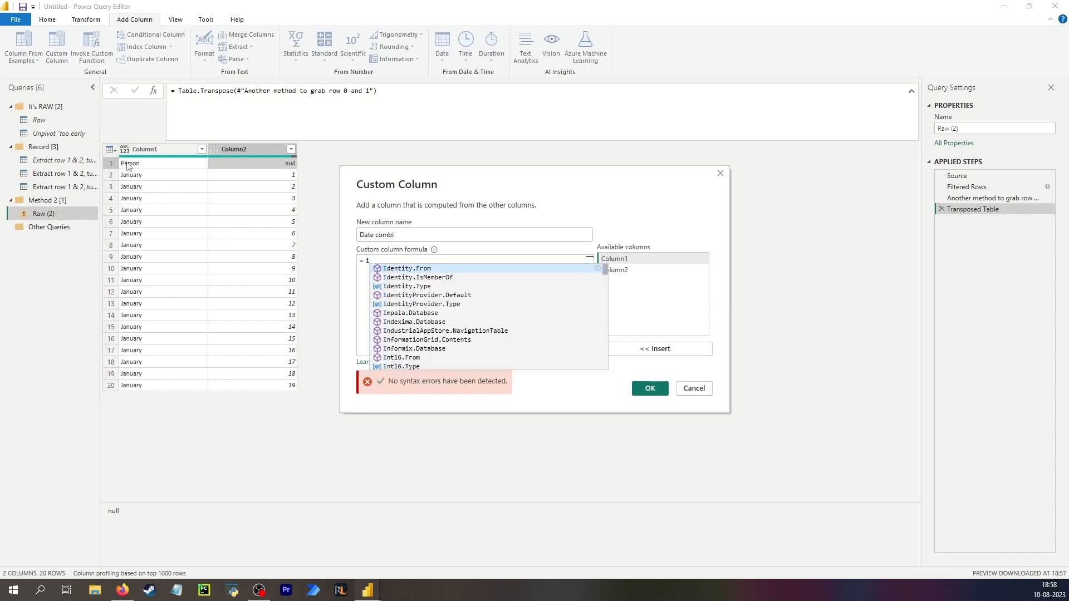
text(f)
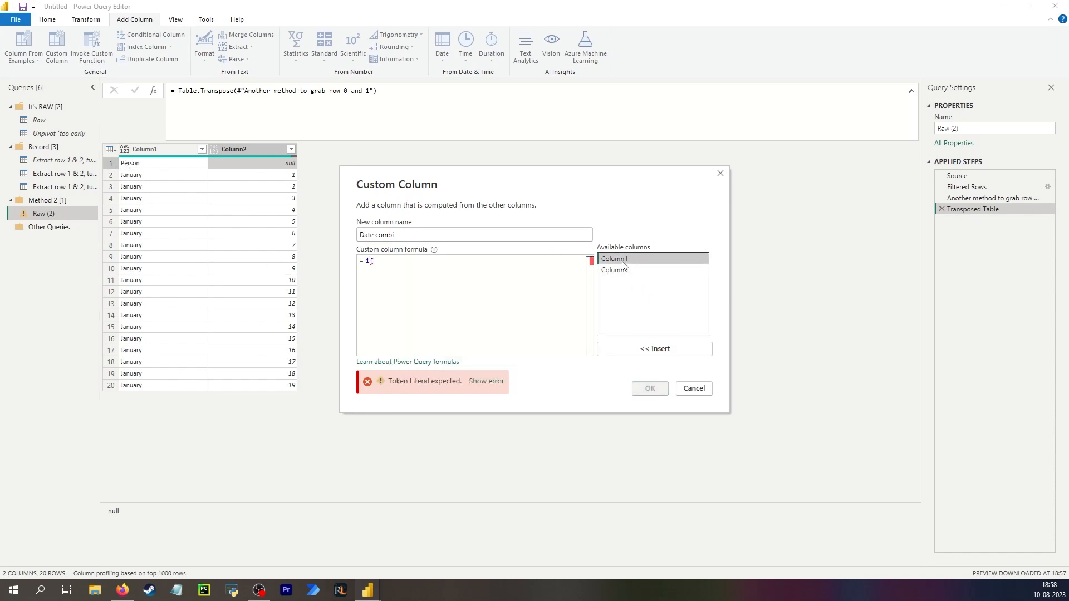
double_click(623, 261)
text(= )
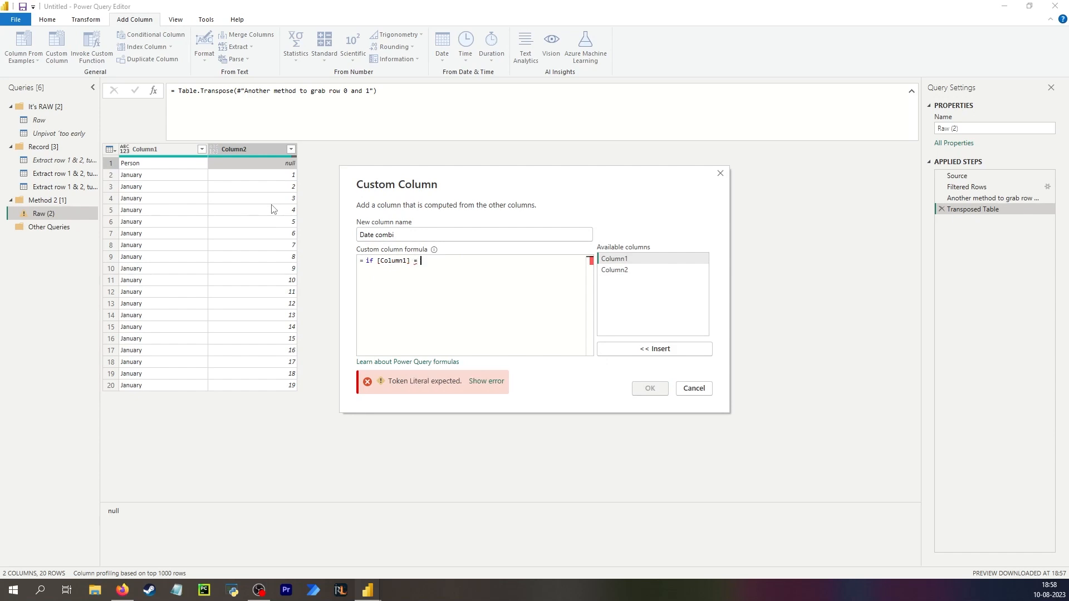
text("Person" then ")
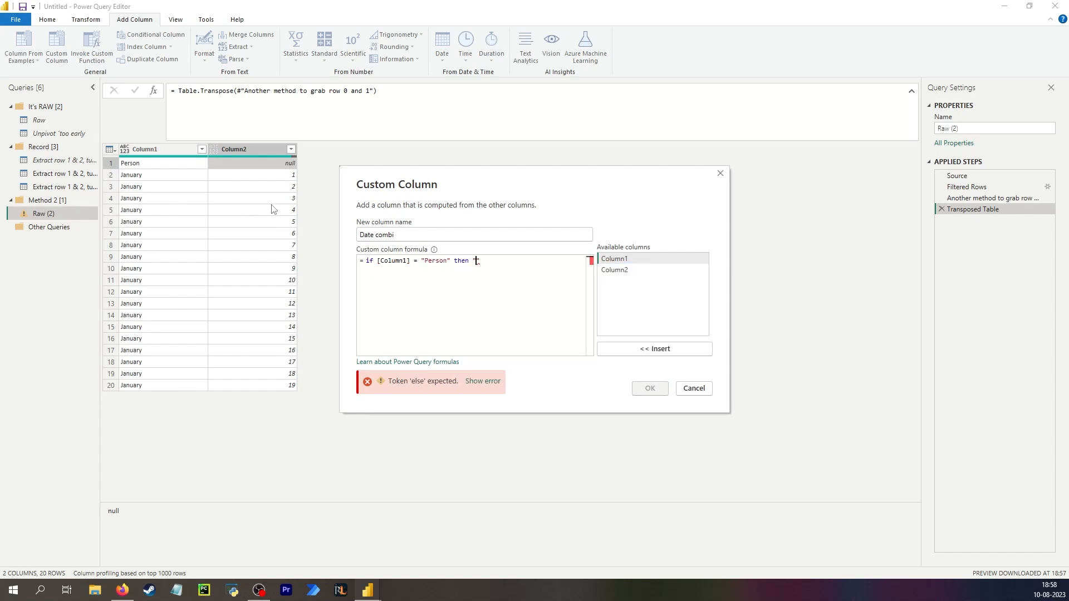
text(Person)
key(End)
key(Return)
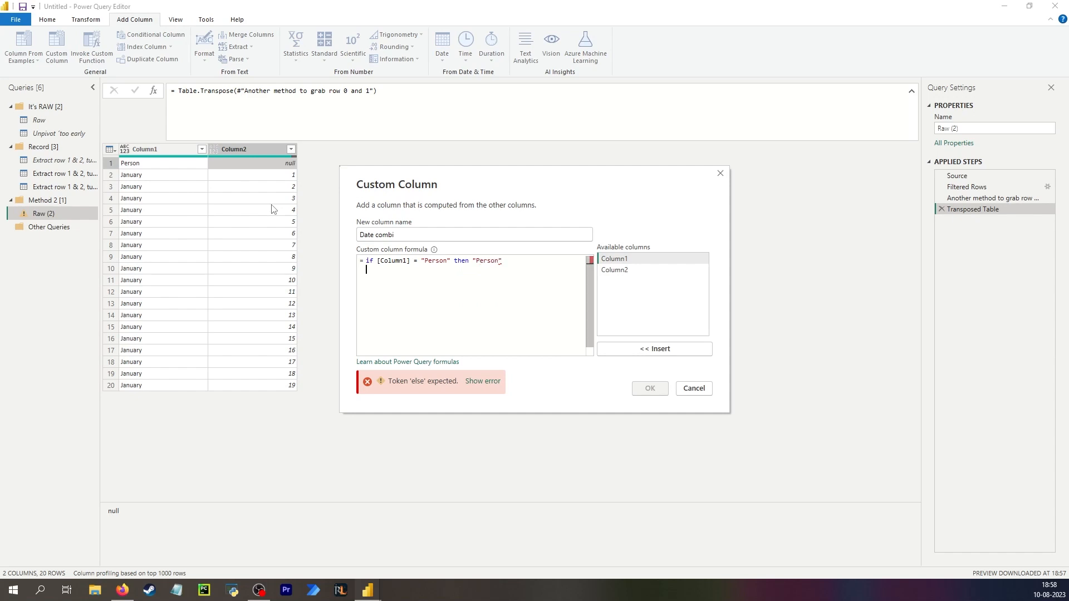
text(else)
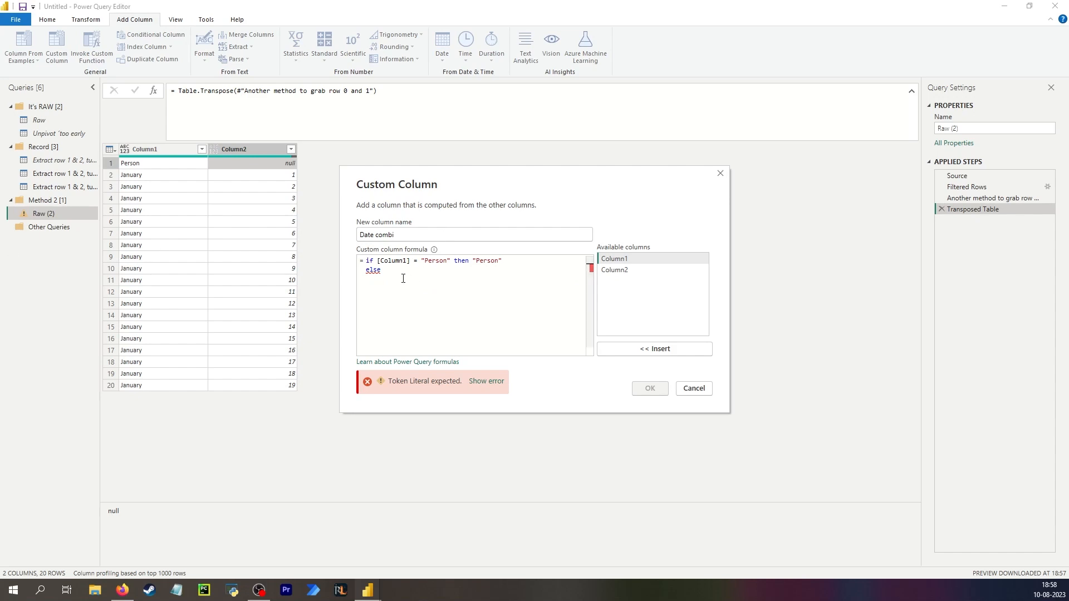
key(ctrl+v)
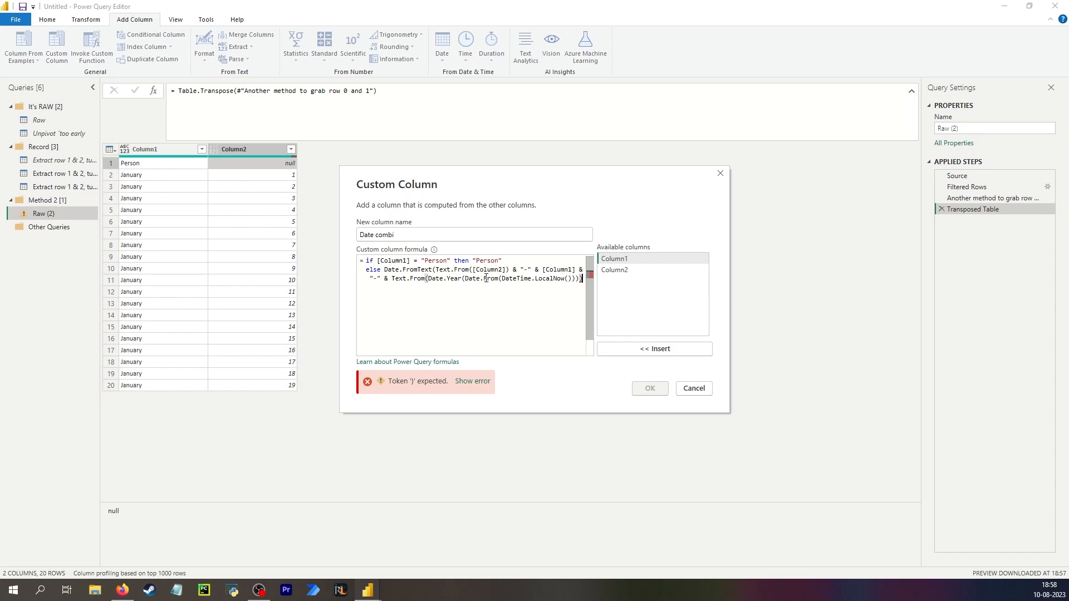
text())
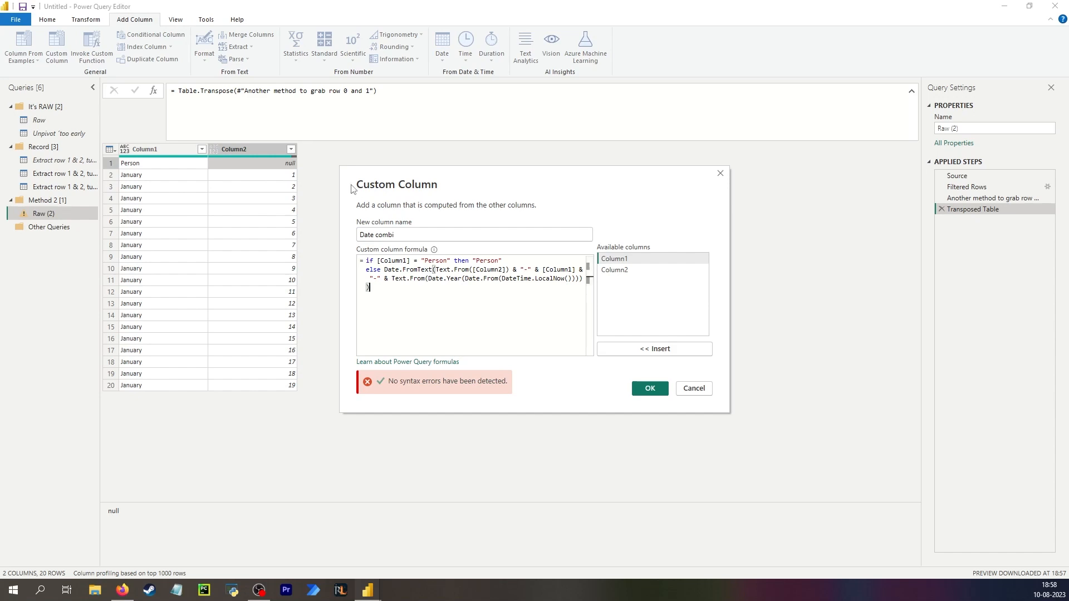
Walk through the date expression, drop the Date.From wrapper and surplus bracket, and add the column.
click(448, 269)
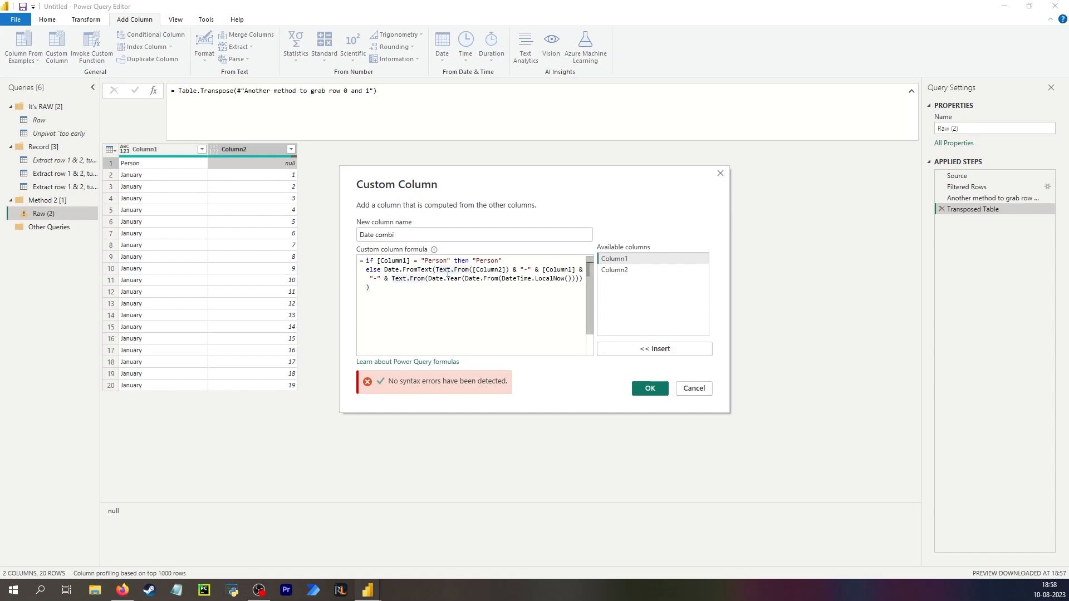
click(493, 269)
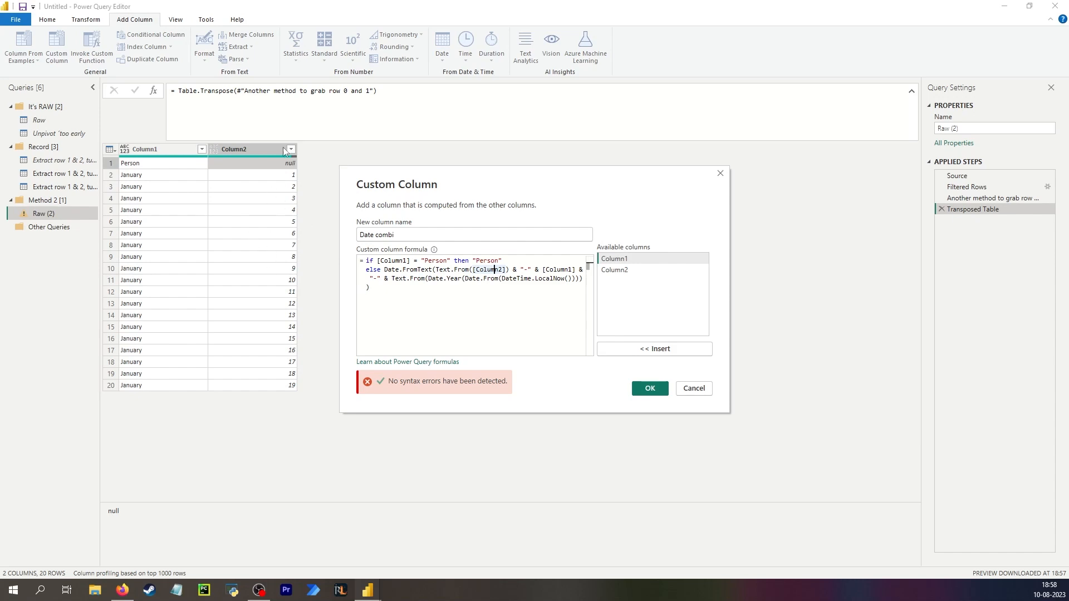
click(525, 270)
click(554, 269)
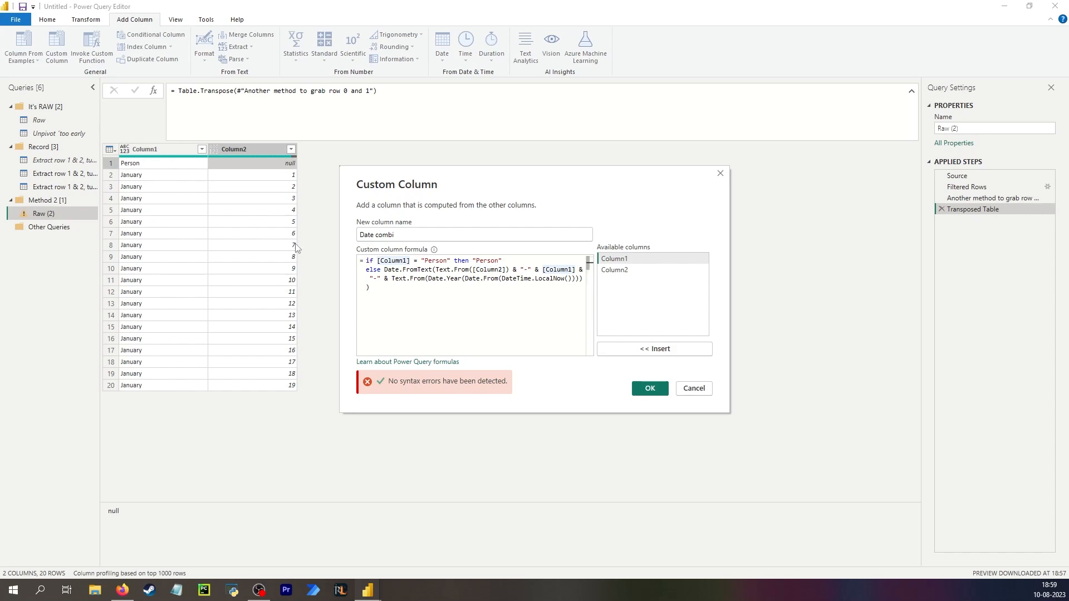
click(464, 280)
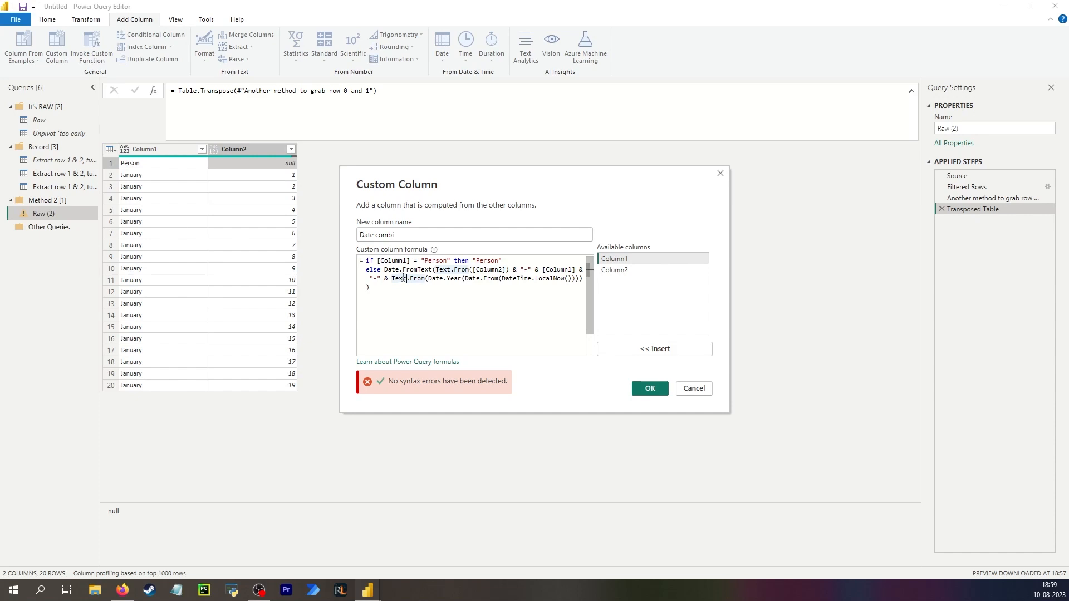
click(444, 279)
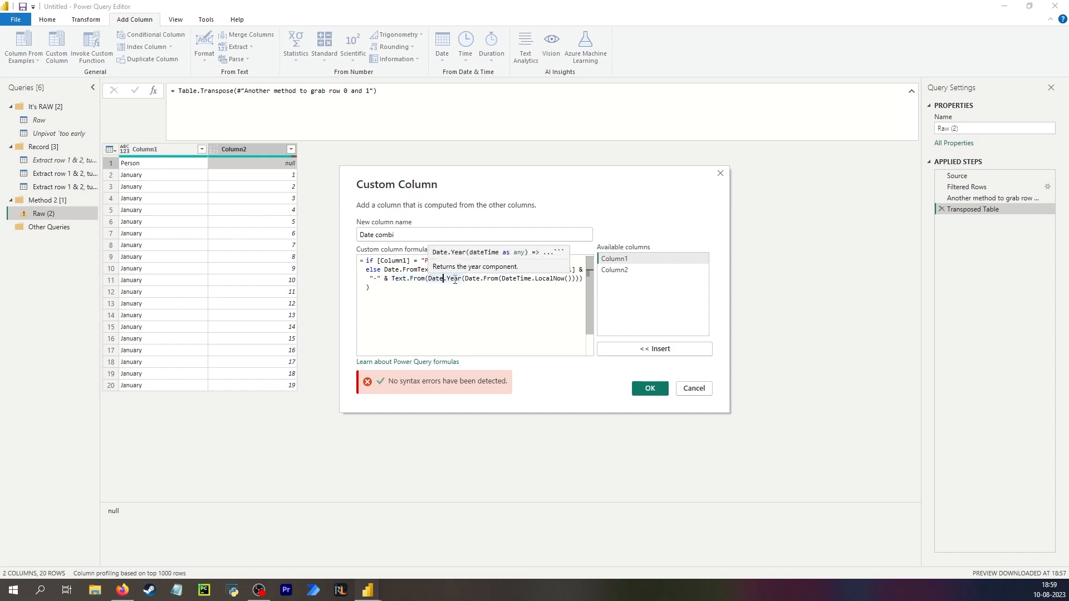
click(478, 280)
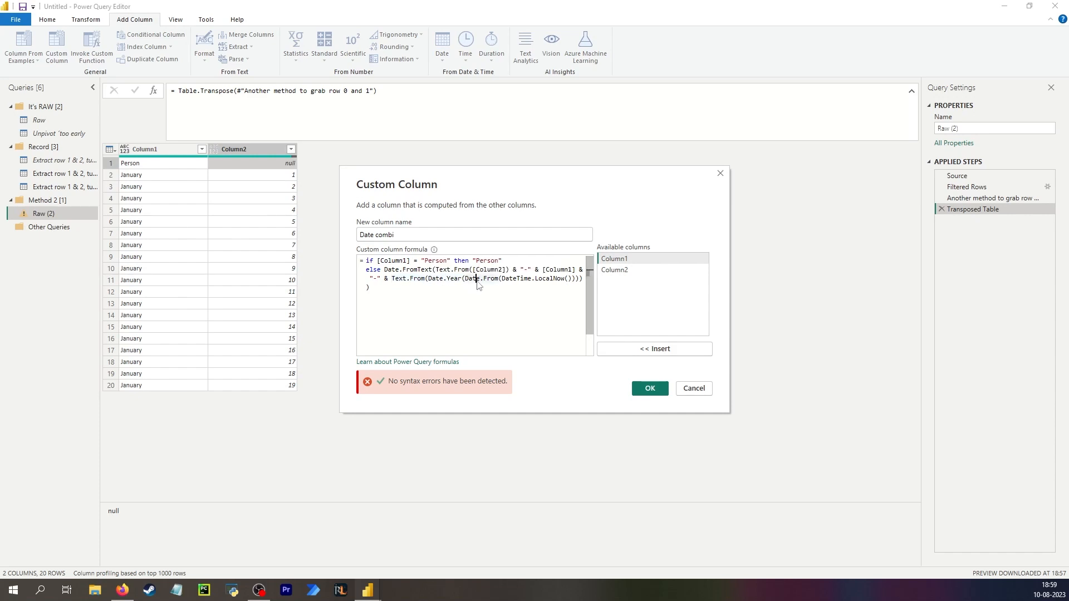
click(521, 278)
key(shift+Left)
key(shift+Left)
key(shift+Left)
key(shift+Left)
key(shift+Left)
key(shift+Left)
key(shift+Left)
key(shift+Left)
key(shift+Left)
key(shift+Left)
key(BackSpace)
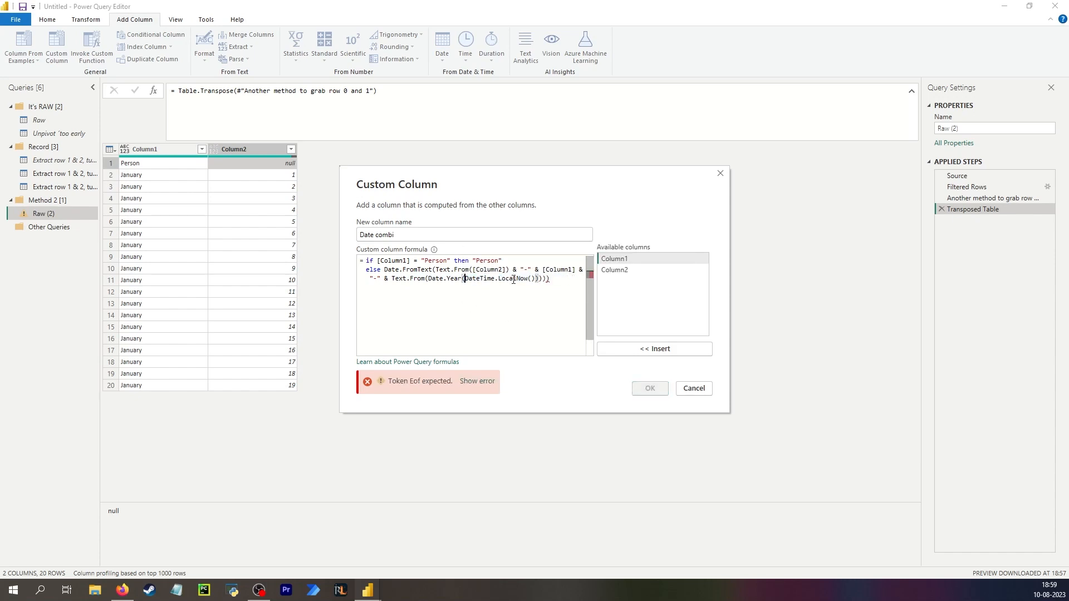
key(BackSpace)
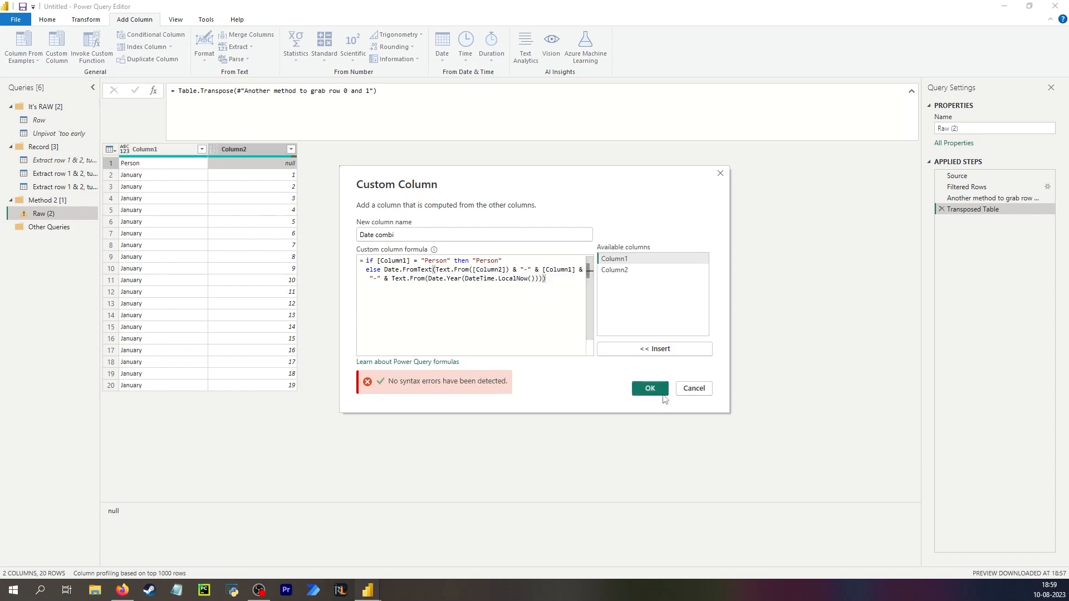
click(649, 389)
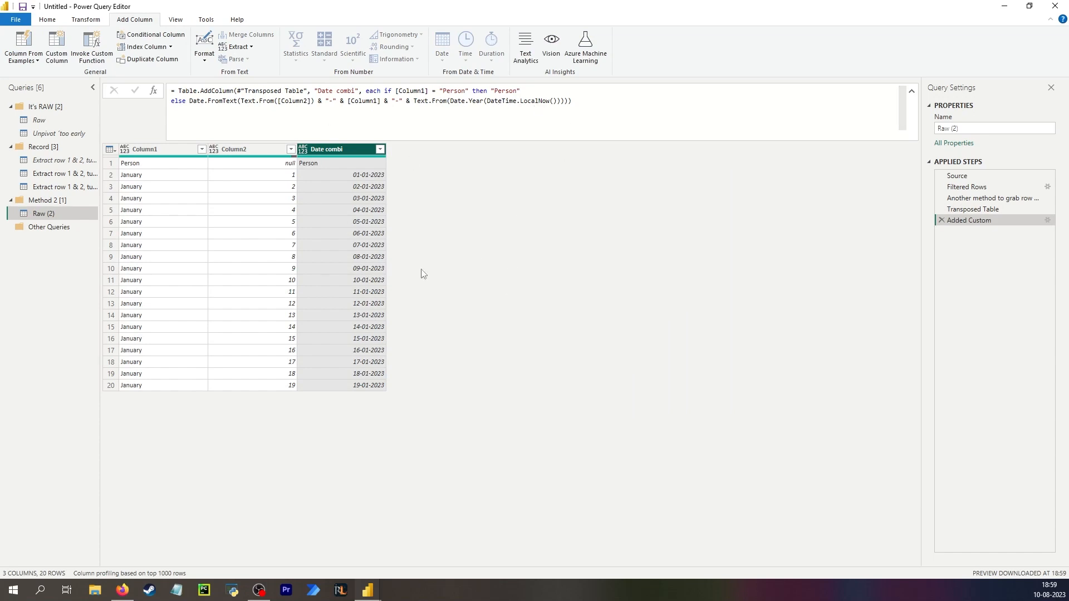
drag(488, 102, 542, 102)
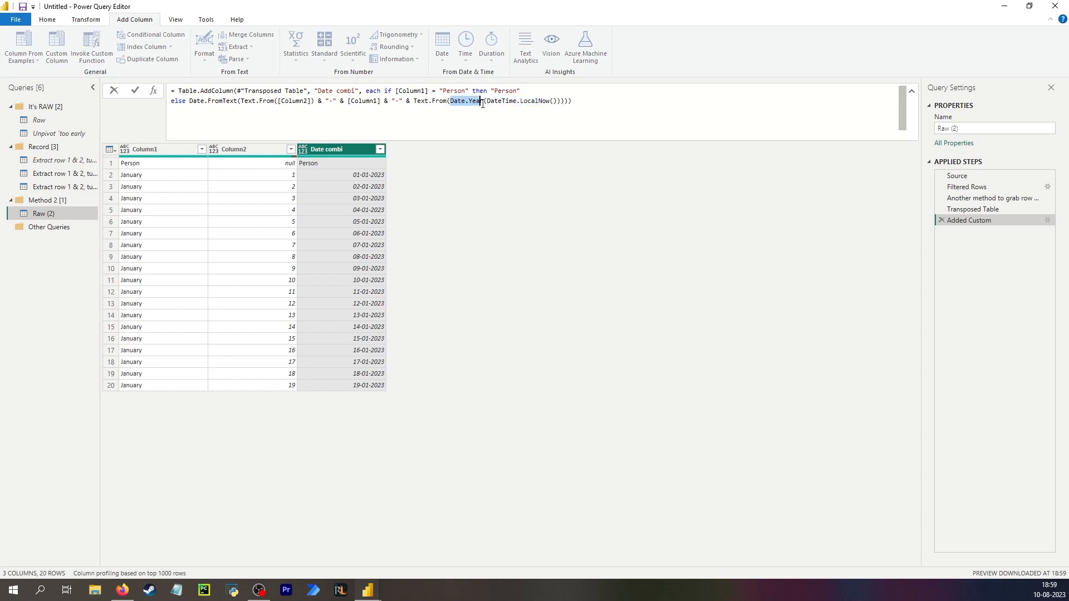
click(478, 255)
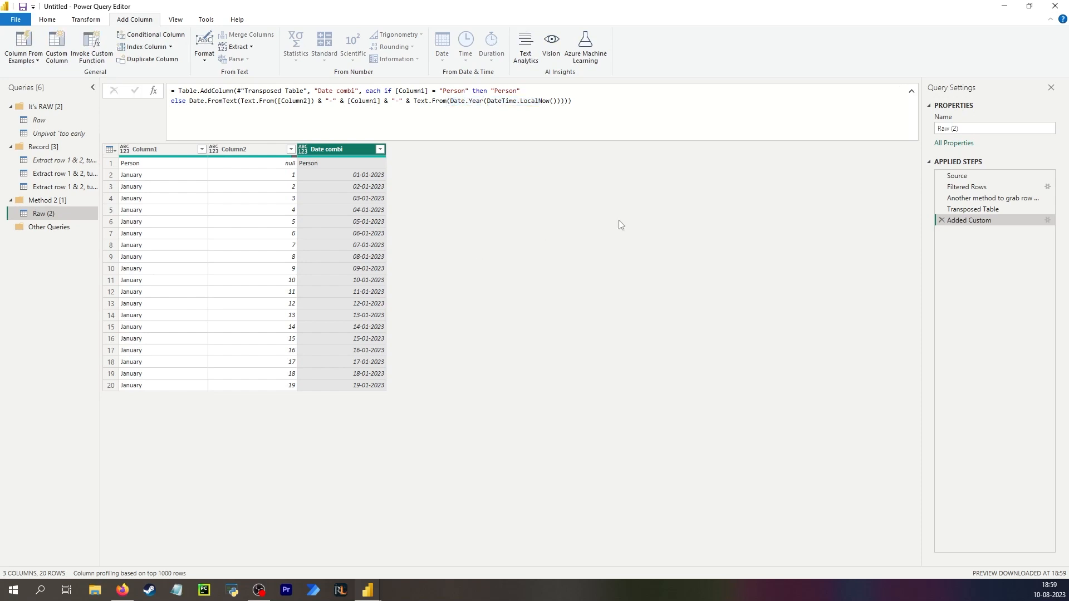
click(329, 164)
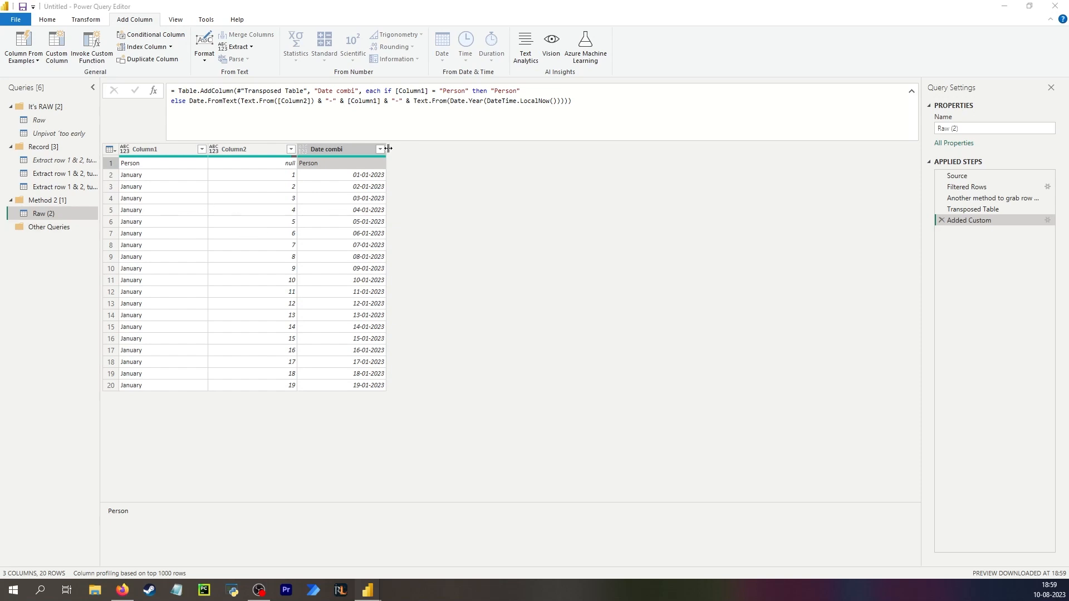
Keep only the Date combi column and add a step referencing the Raw table.
right_click(352, 152)
click(396, 189)
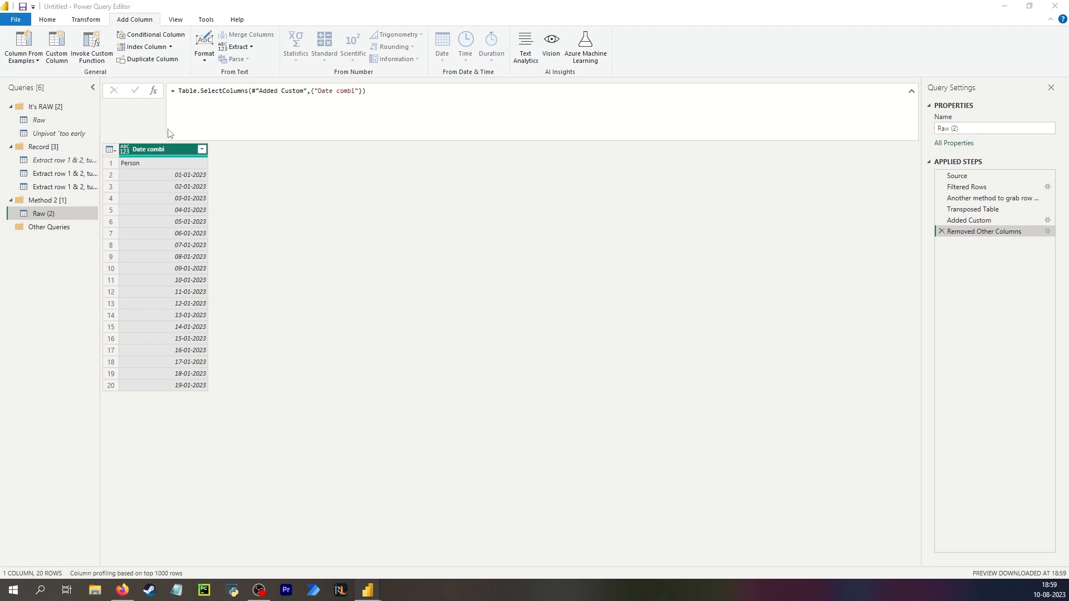
click(153, 90)
drag(269, 91, 179, 93)
text(Raw)
click(283, 325)
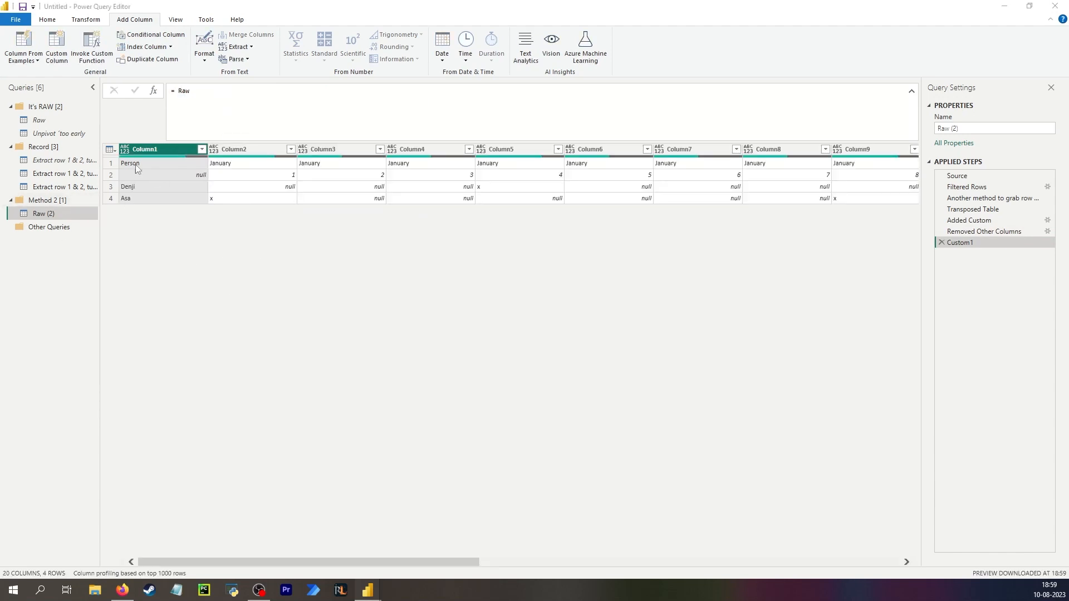
Rename the Raw-referencing step to 'Get Raw-table' and add a Custom2 step.
click(155, 92)
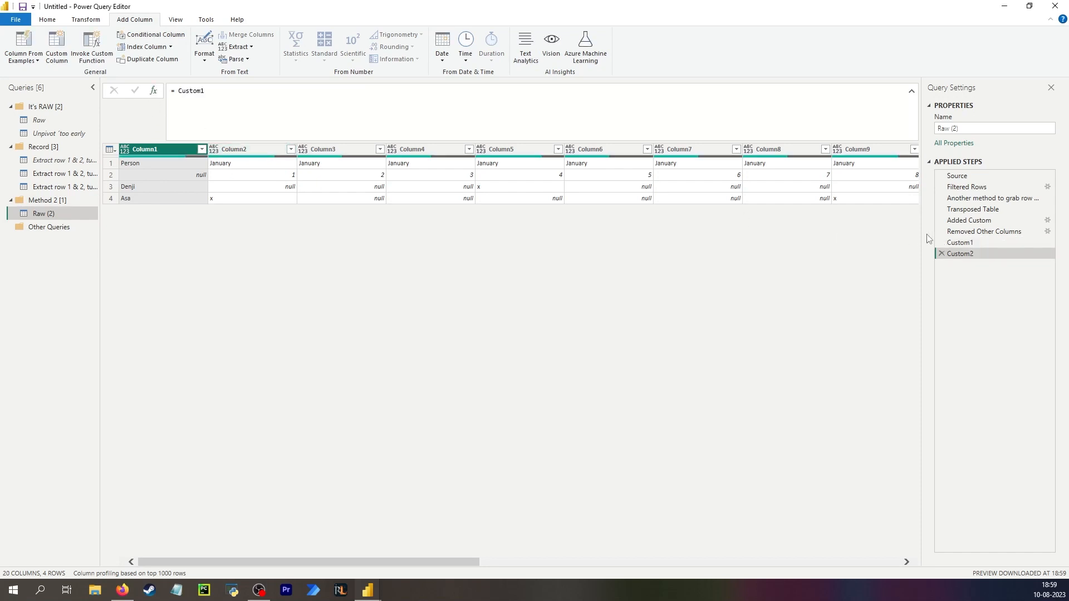
click(971, 243)
click(979, 243)
text(Get Raw-table)
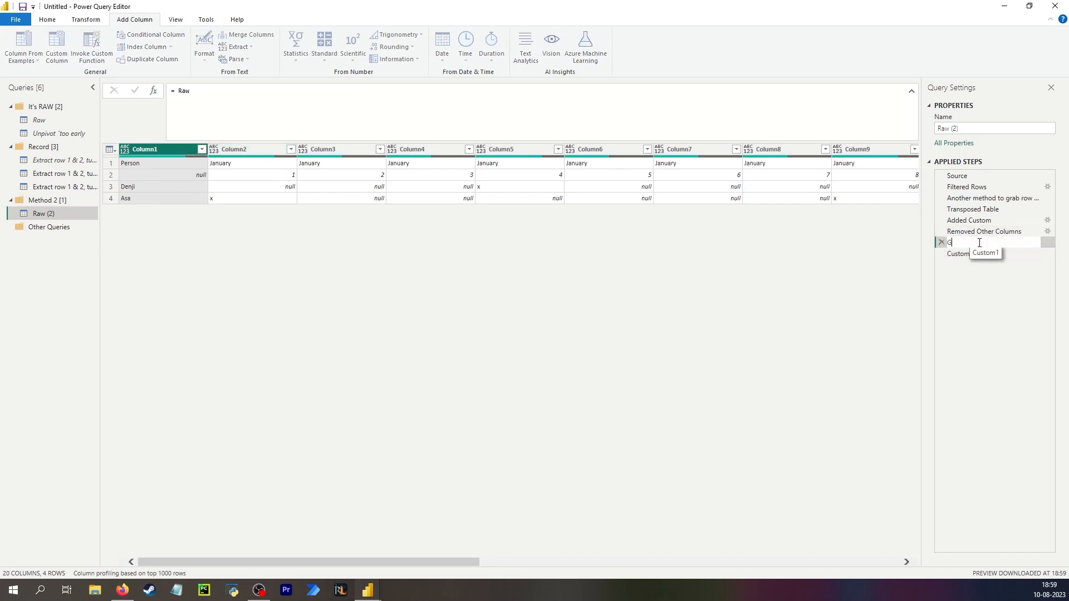
click(961, 254)
Make Custom2 Table.ColumnNames(#"Get Raw-table"), then return to Removed Other Columns.
drag(238, 90, 176, 92)
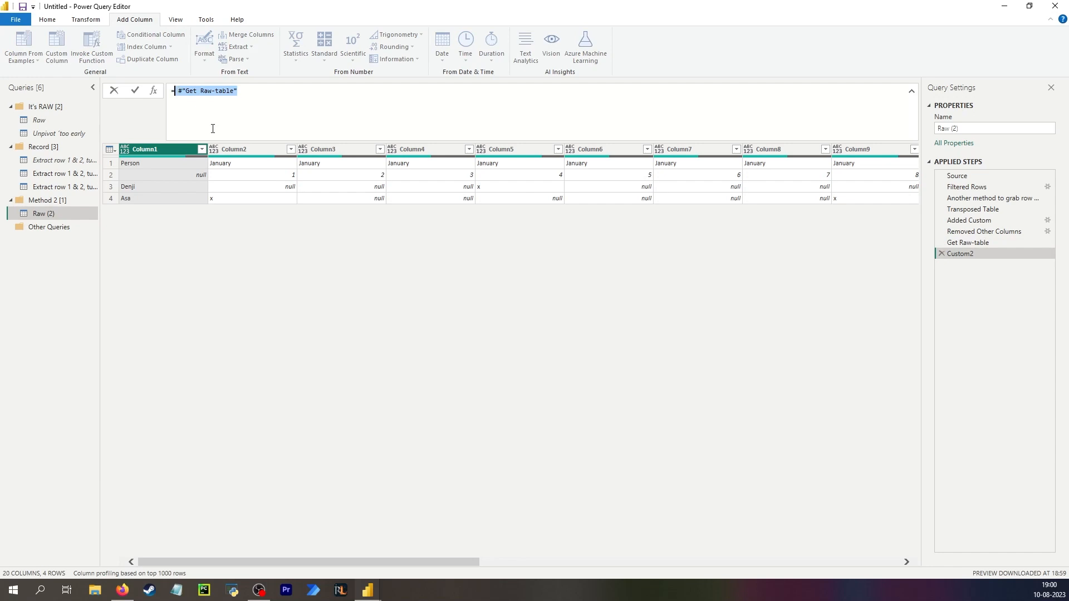
click(203, 112)
click(175, 90)
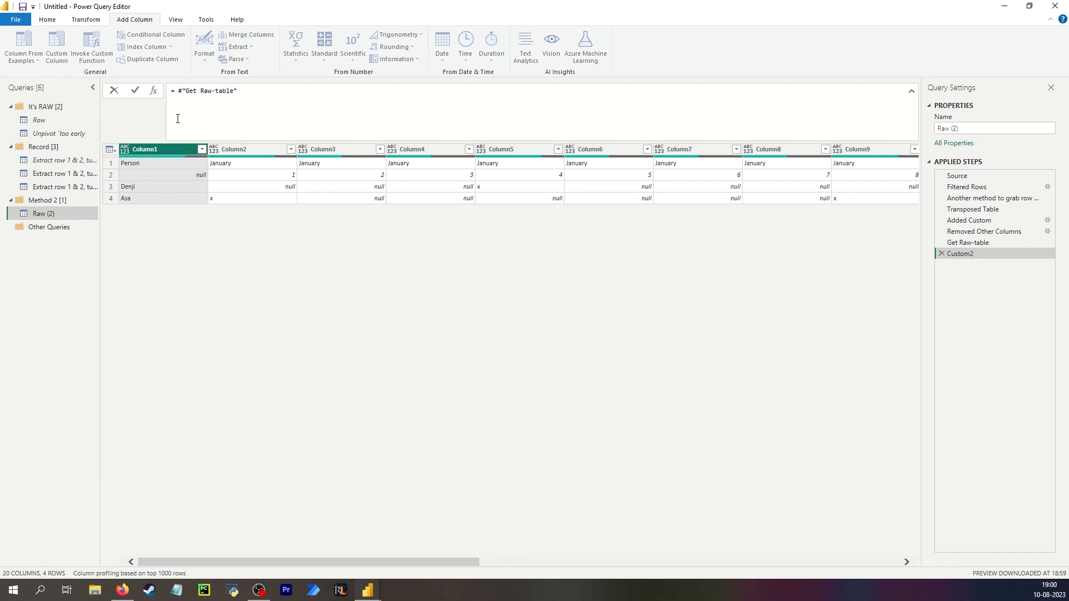
text(Table.)
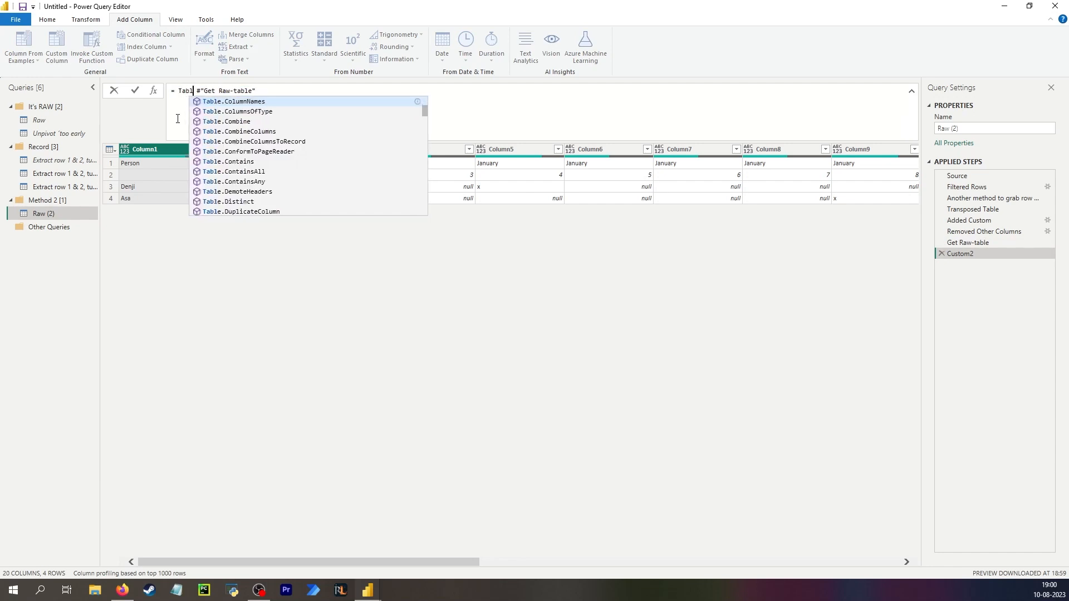
key(Tab)
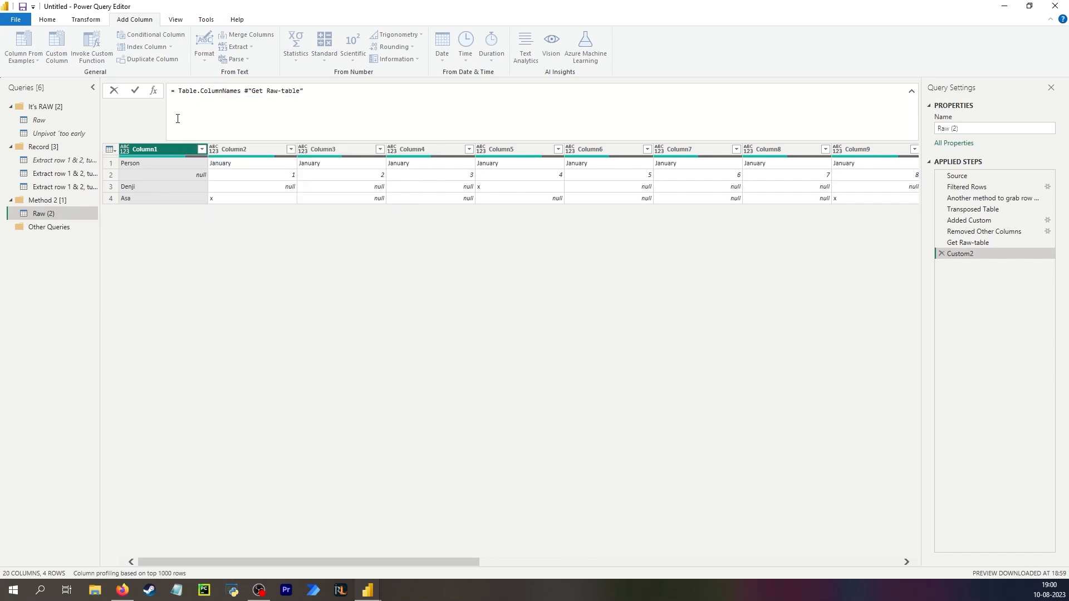
text(()
text())
key(Return)
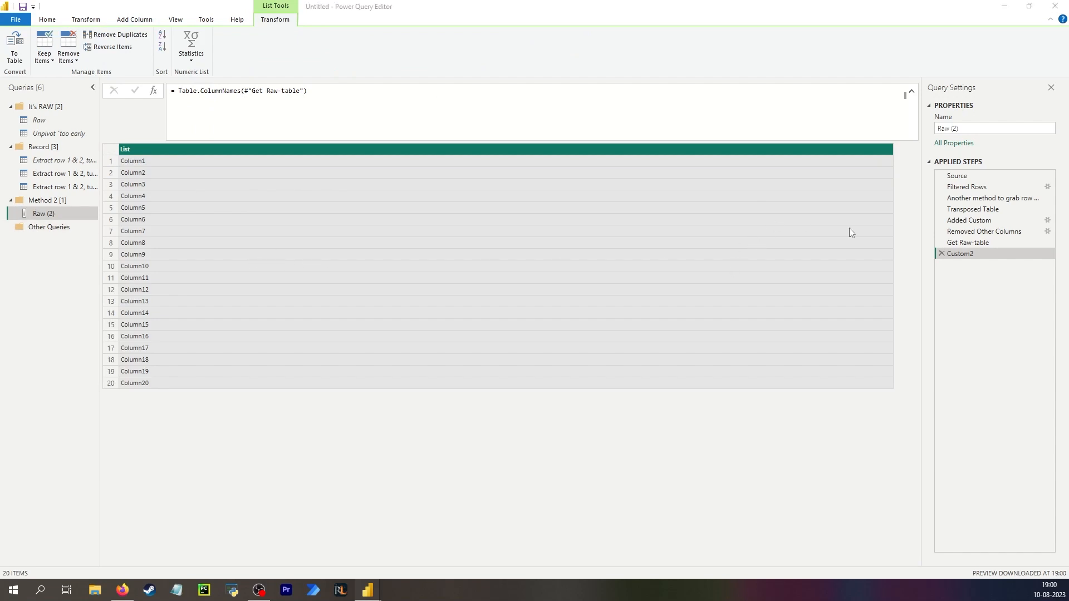
click(984, 232)
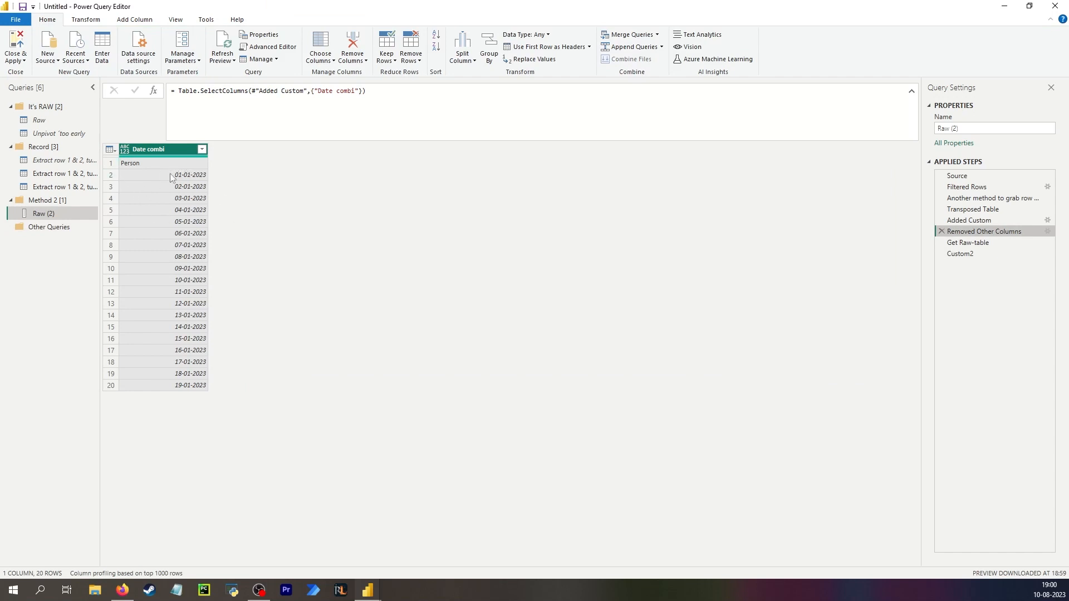
Wrap the Removed Other Columns formula in Table.ToList, which yields Error values.
click(178, 90)
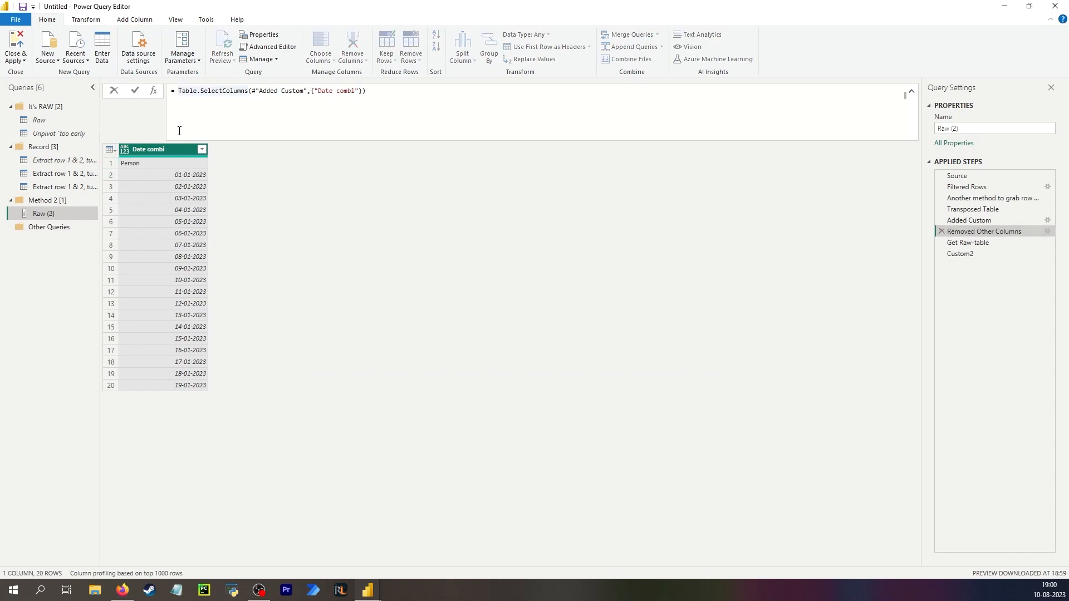
key(Left)
text(tolist)
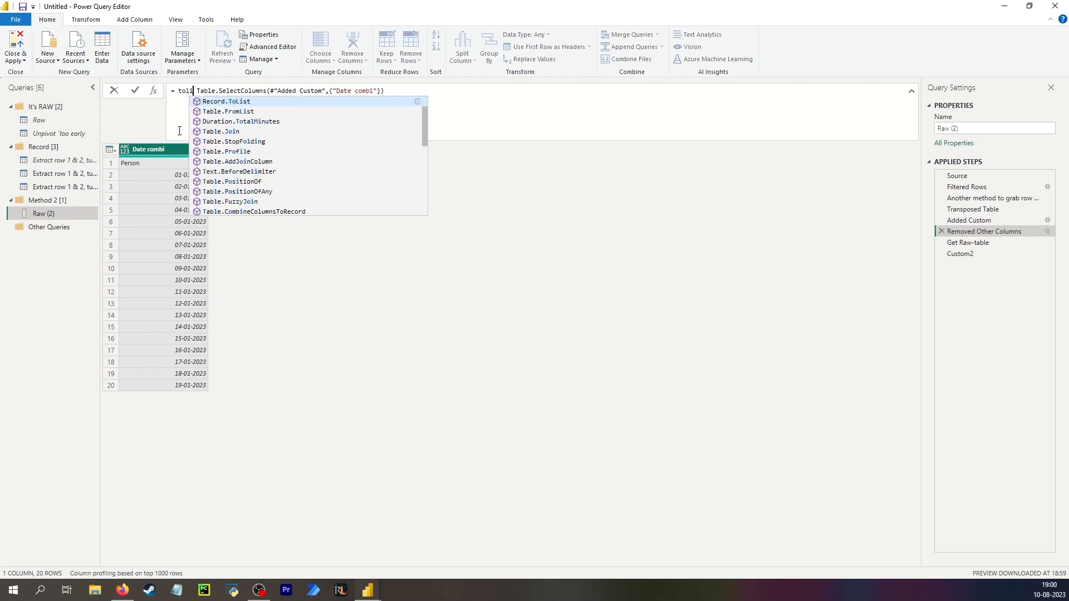
key(Up)
key(Up)
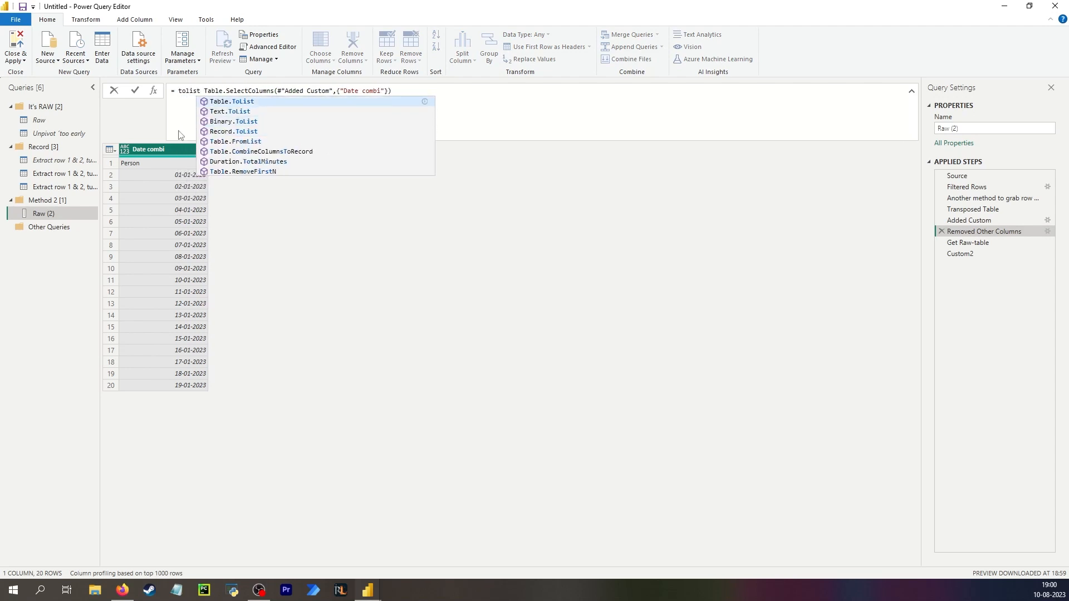
key(Tab)
key(Delete)
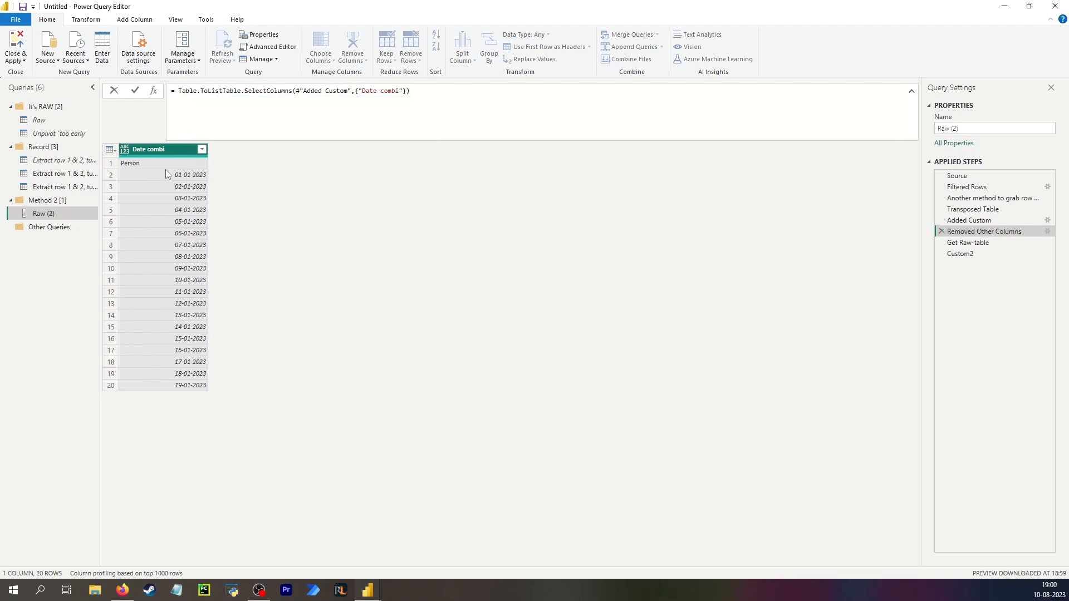
text(()
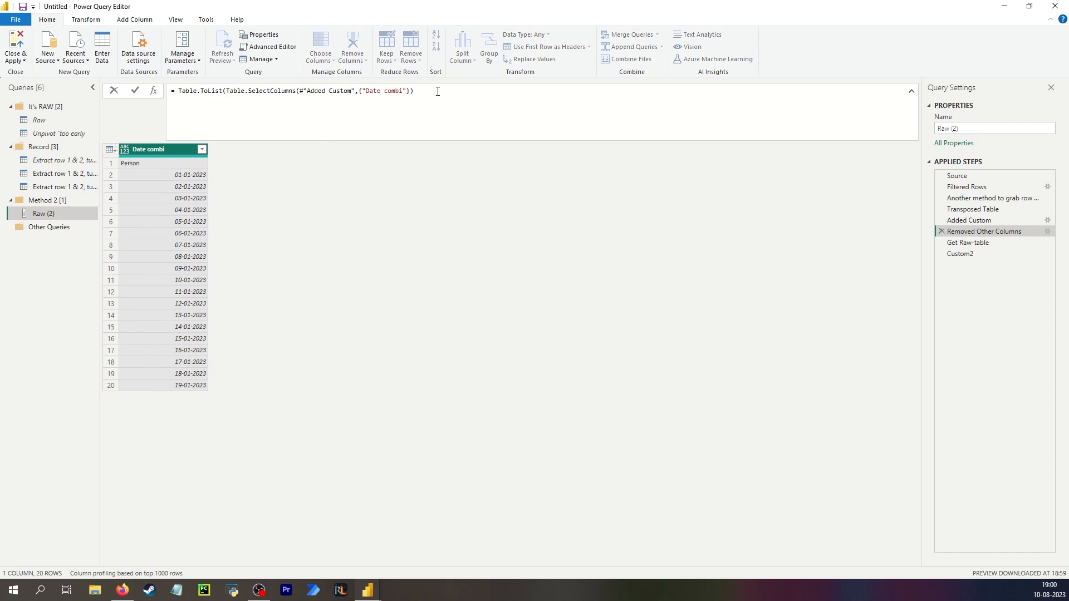
text())
key(Return)
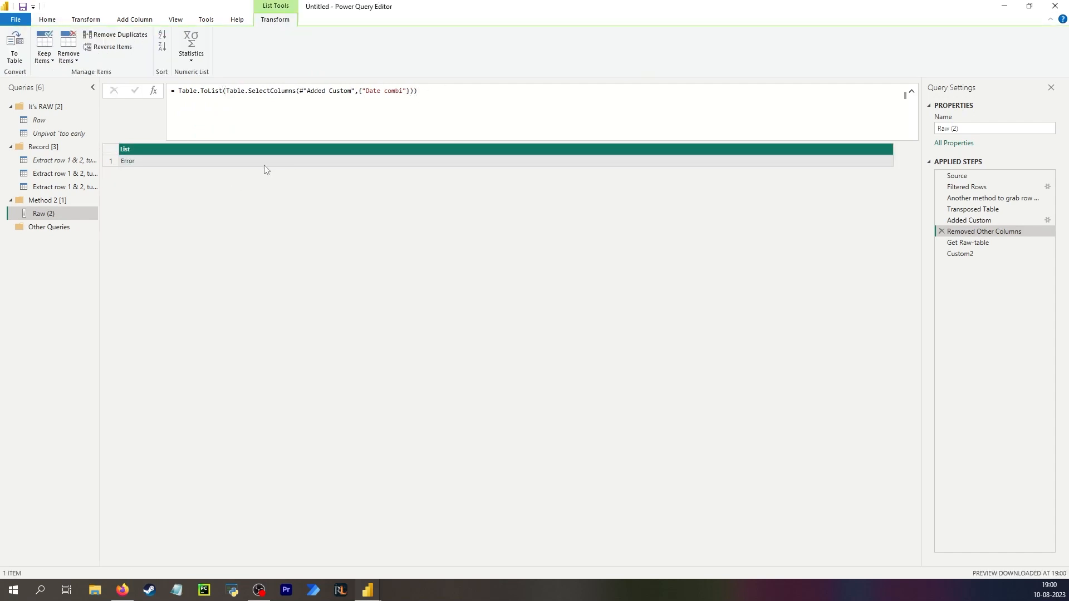
click(221, 162)
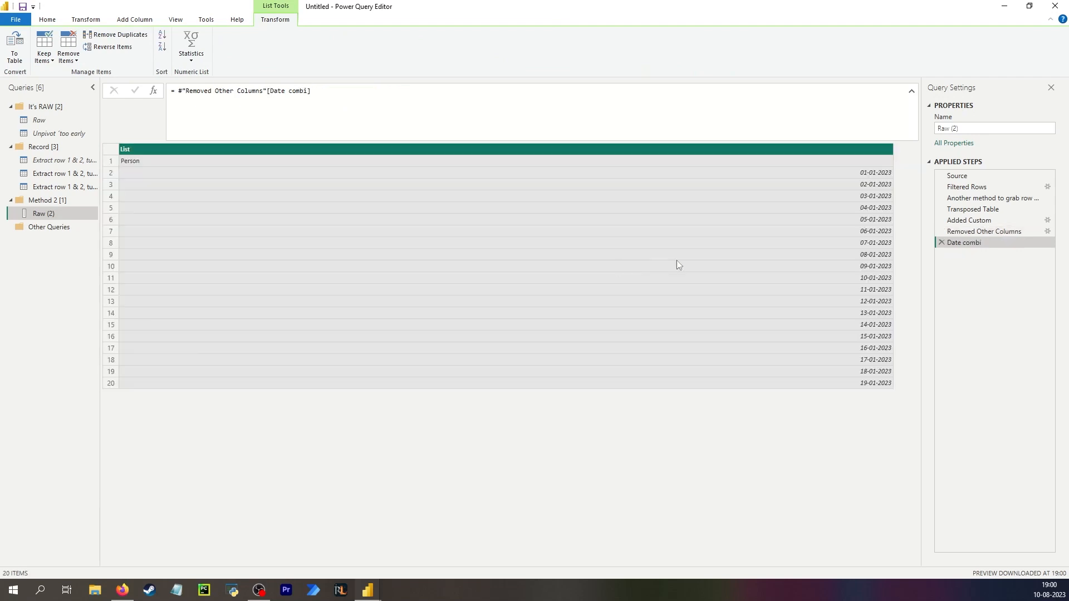
Delete the Date combi step and append [Date combi] to the Removed Other Columns formula.
drag(311, 93, 267, 92)
key(ctrl+c)
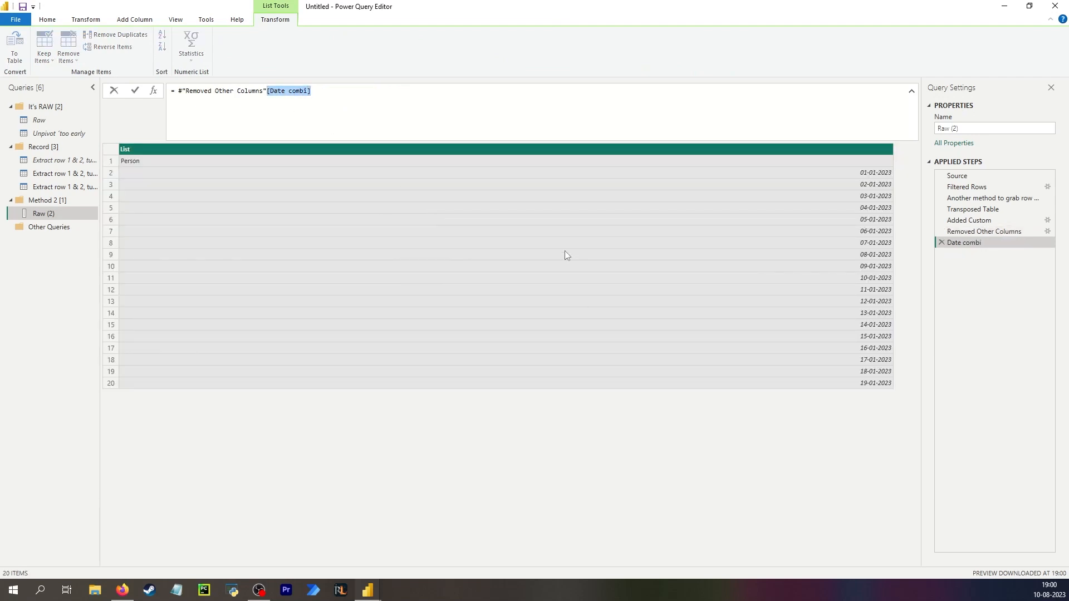
click(984, 232)
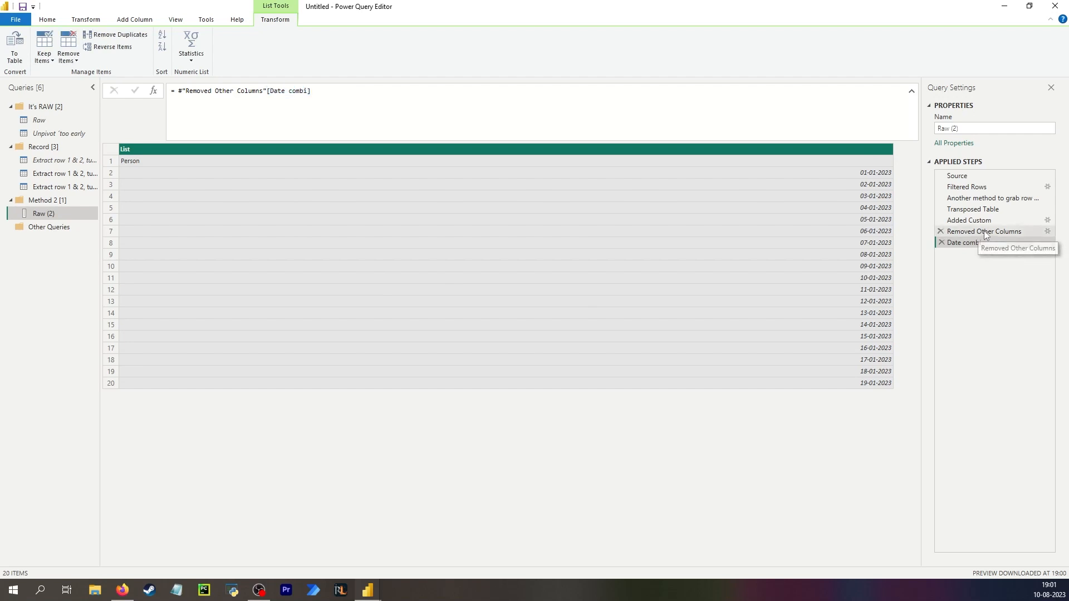
click(985, 245)
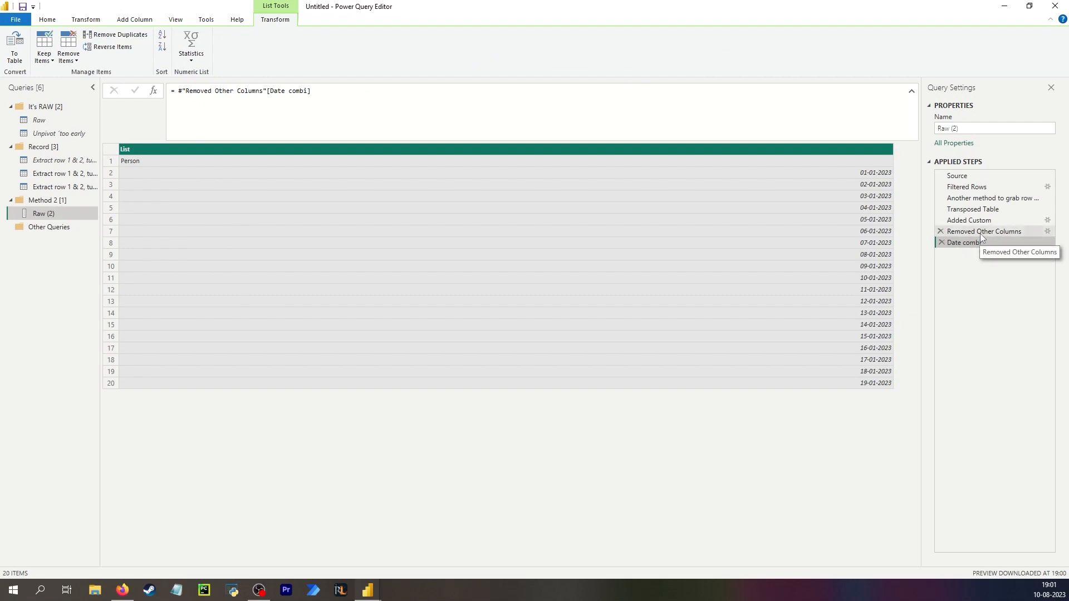
click(942, 243)
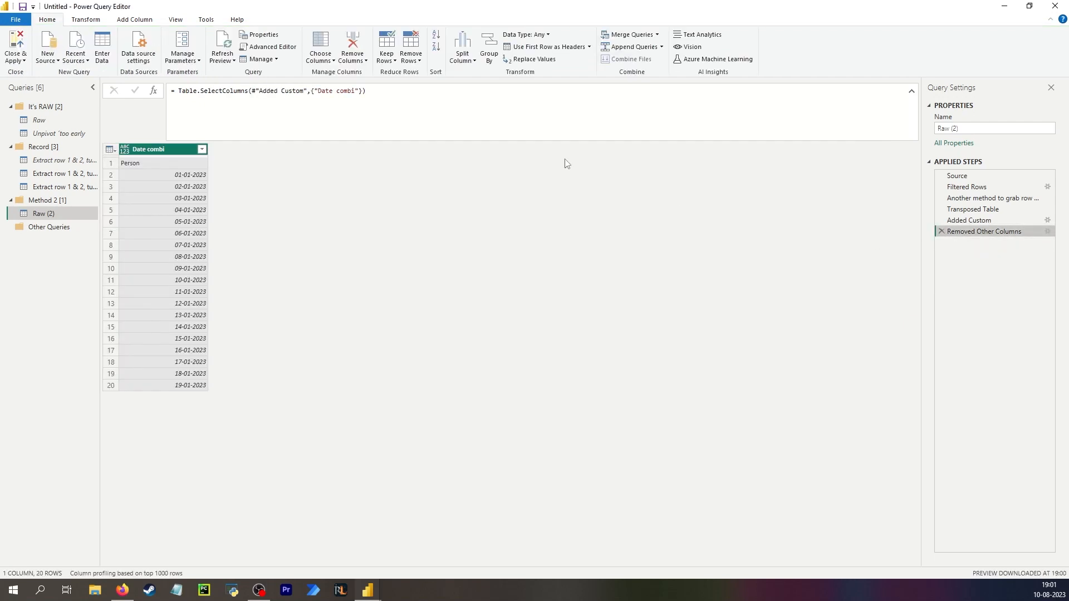
click(382, 107)
key(ctrl+v)
key(Return)
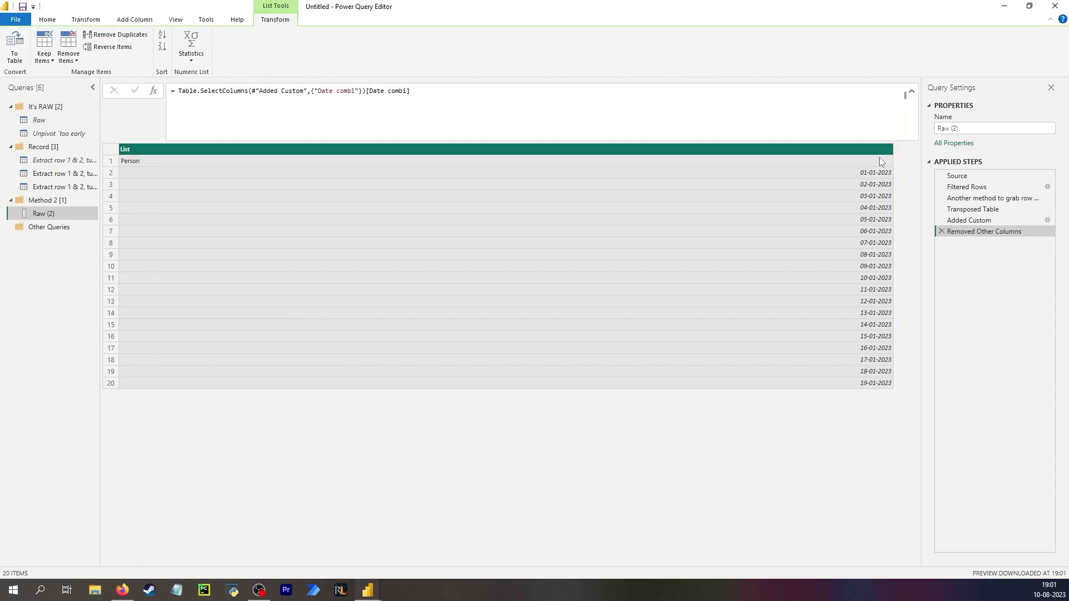
drag(893, 149, 249, 151)
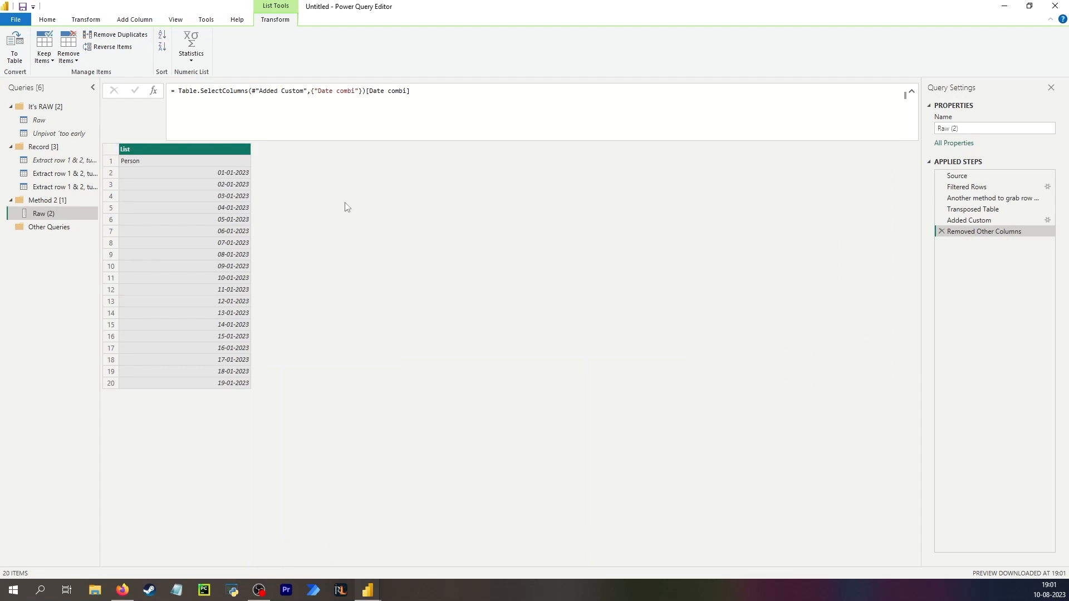
Add a custom step whose formula is simply Raw.
click(154, 92)
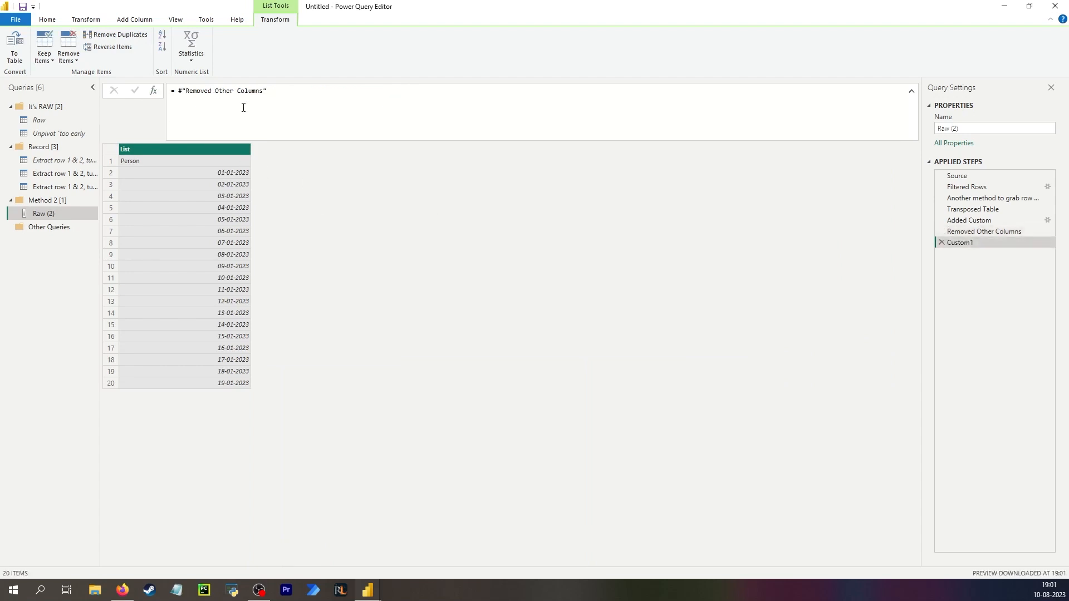
drag(272, 94, 172, 91)
key(ctrl+a)
text(Raw)
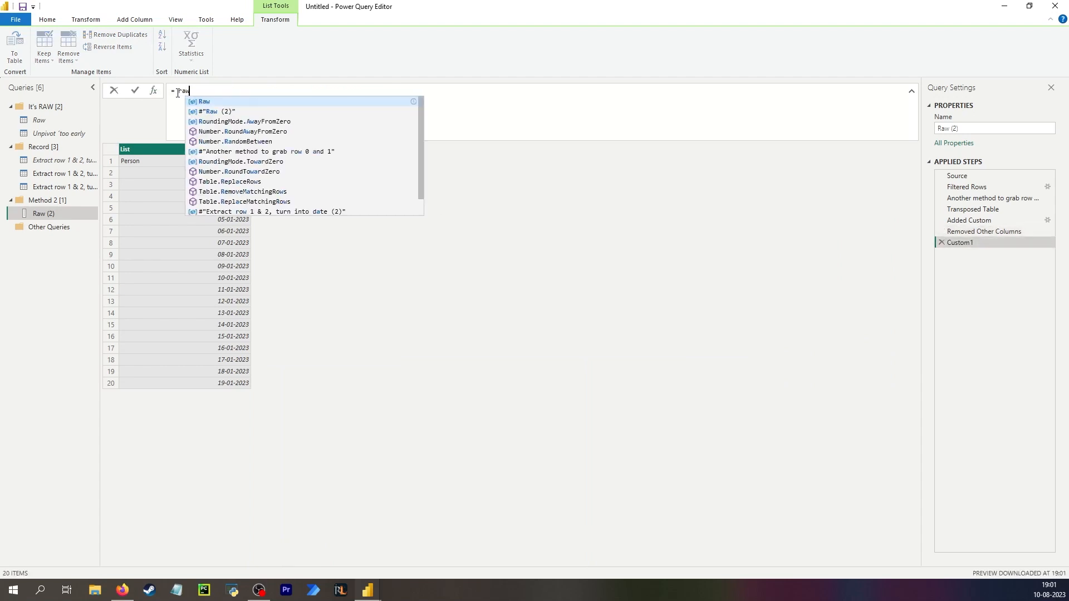
key(Return)
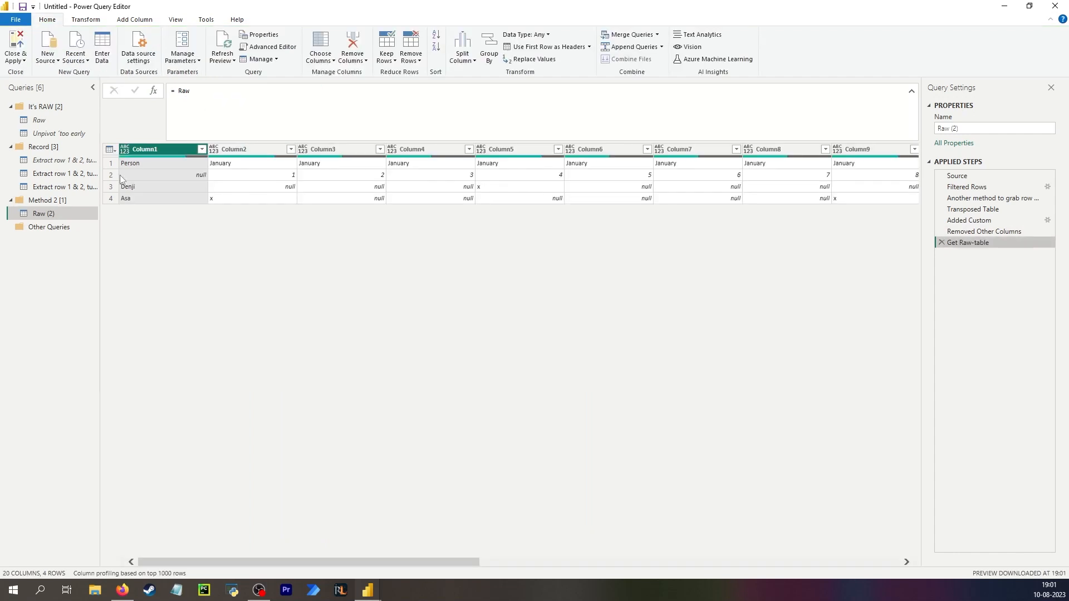
Add another step wrapping the Raw reference in Table.ColumnNames().
click(154, 92)
drag(242, 92, 179, 92)
key(ctrl+x)
text(Table.ColumnNames()
key(ctrl+v)
key(Return)
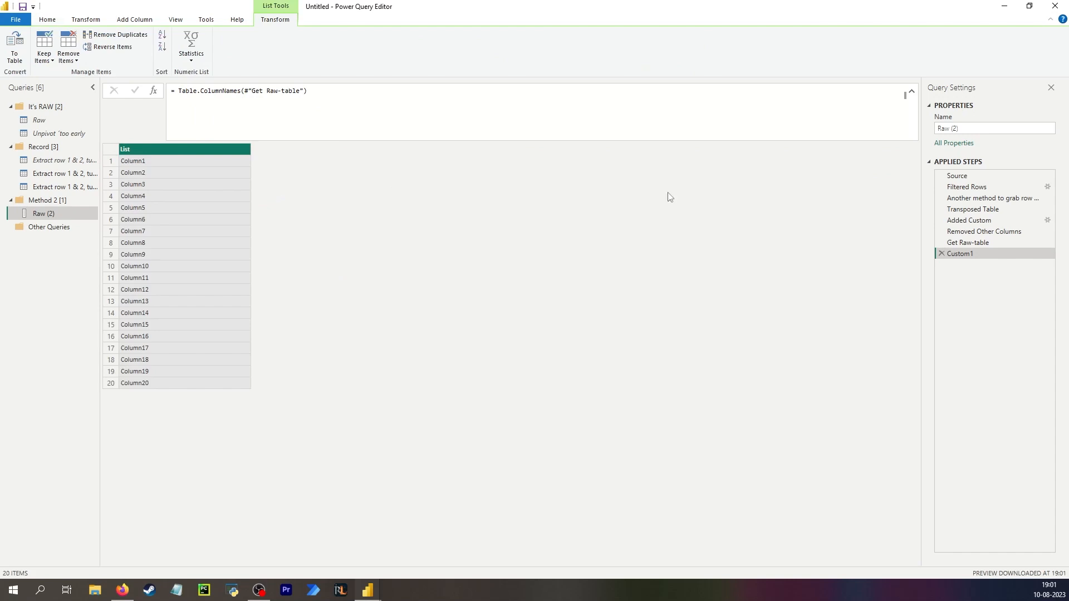
click(978, 233)
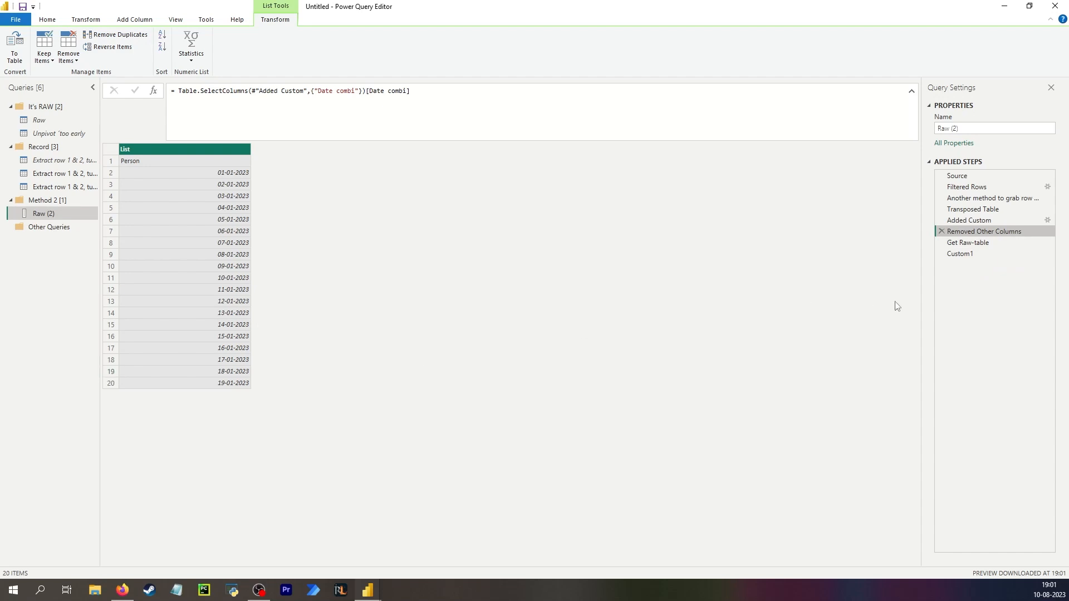
click(969, 257)
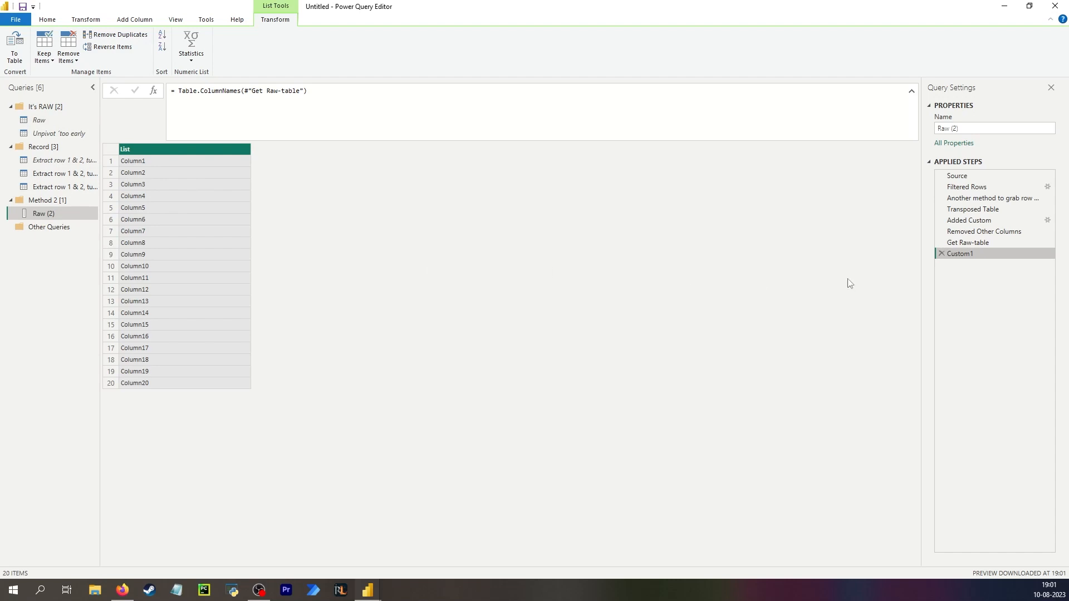
Rename the Custom1 step to 'Column names from Raw'.
double_click(970, 255)
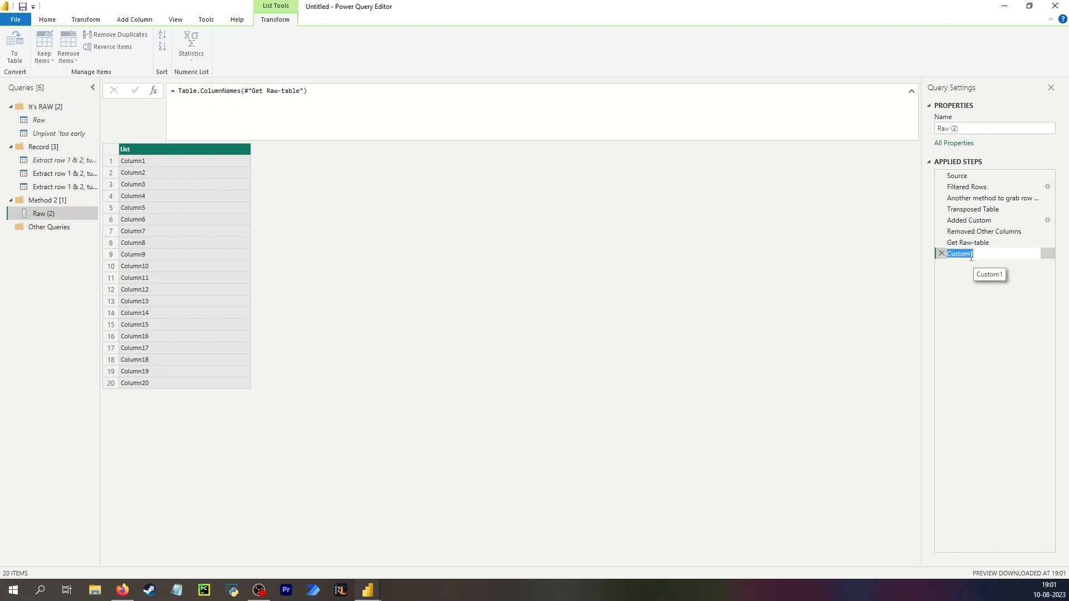
text(ColumnNames from Raw)
key(Return)
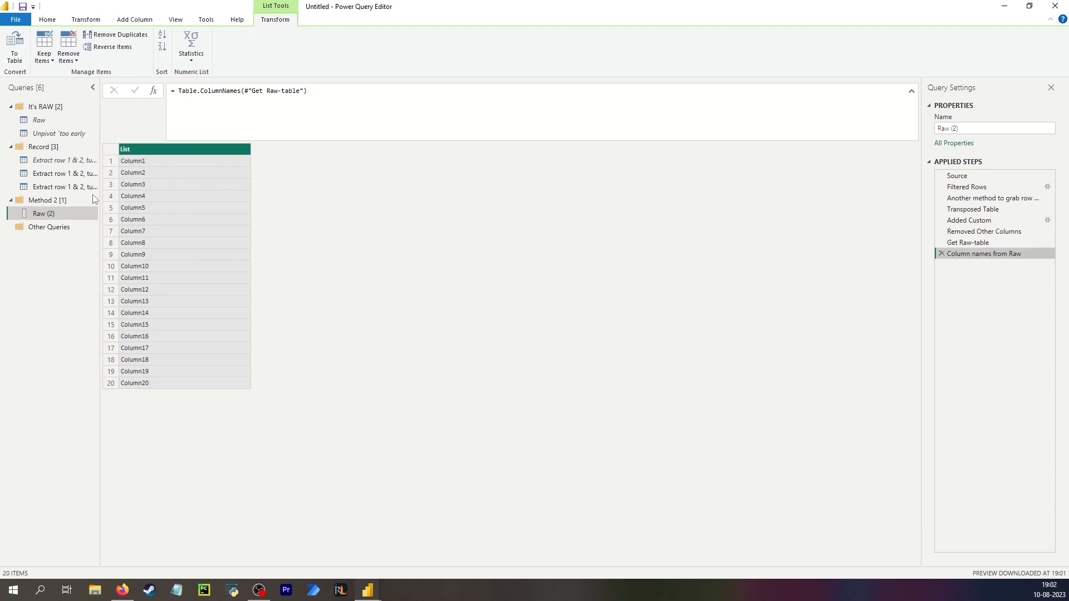
click(989, 231)
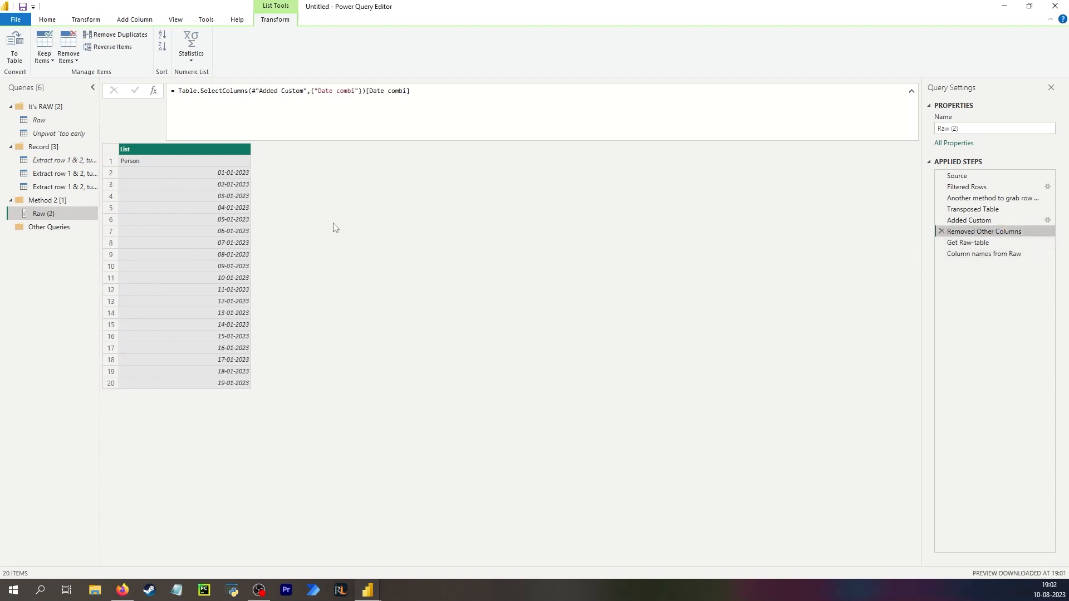
click(1000, 254)
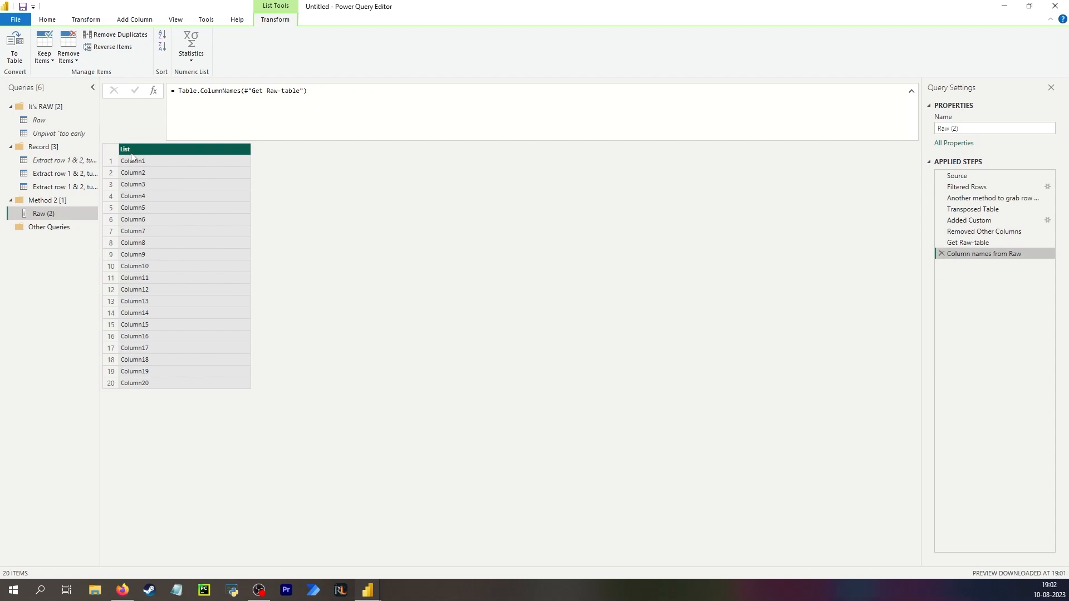
Add a custom step using List.Zip with the Column names from Raw step reference.
click(153, 91)
drag(268, 91, 182, 93)
text(li)
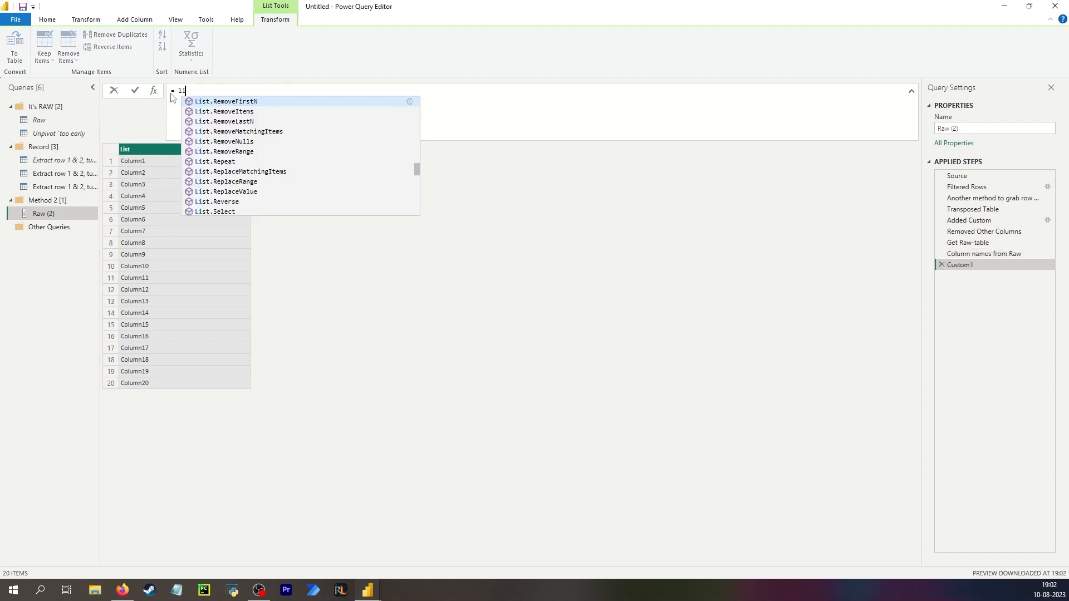
text(stzi)
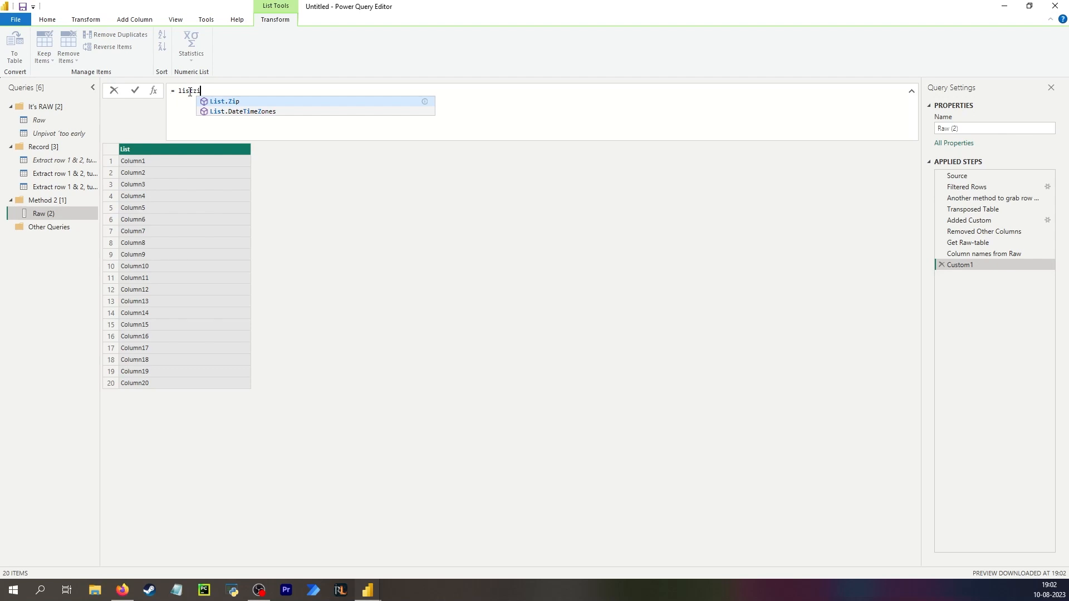
key(Tab)
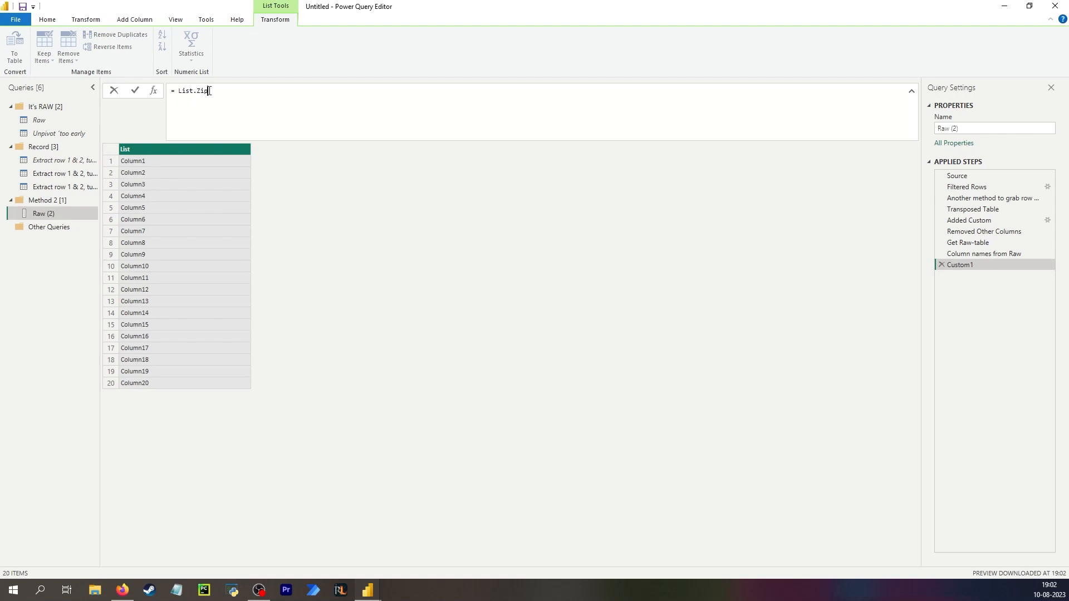
text(()
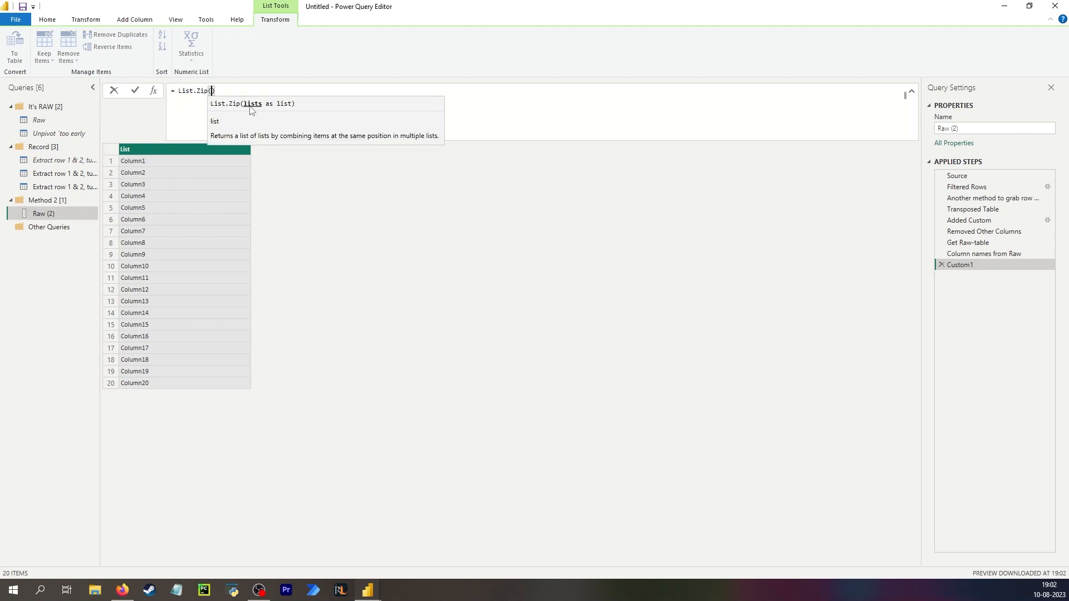
text({)
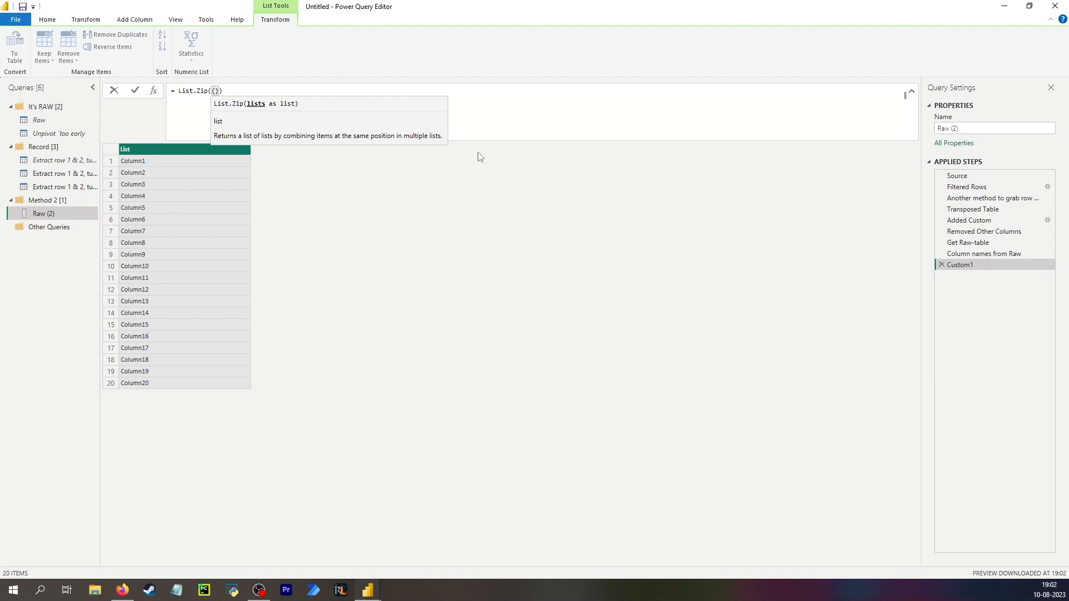
text(colu)
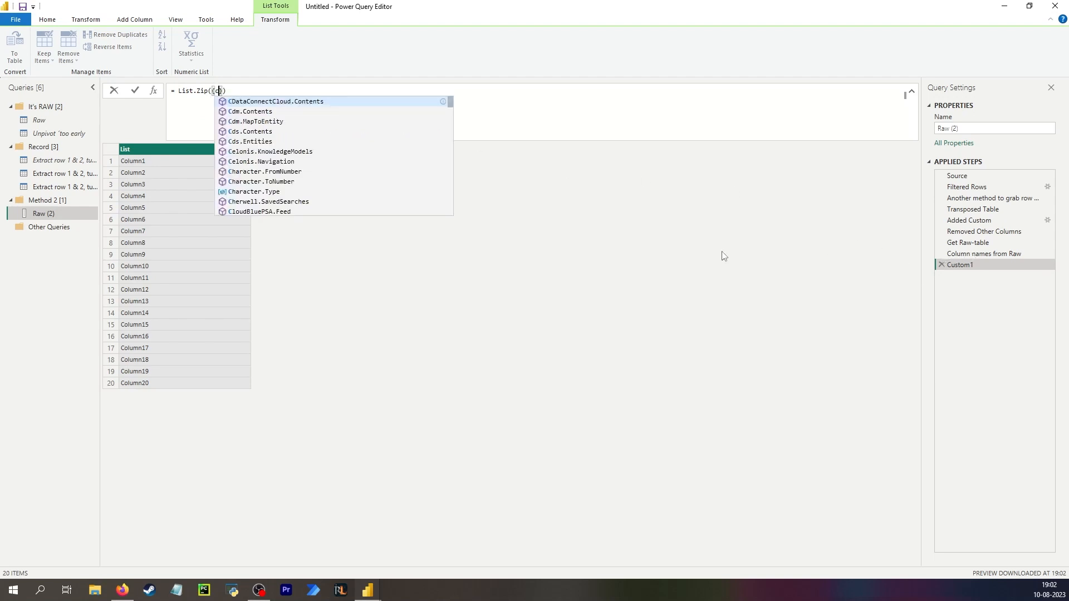
text(mns)
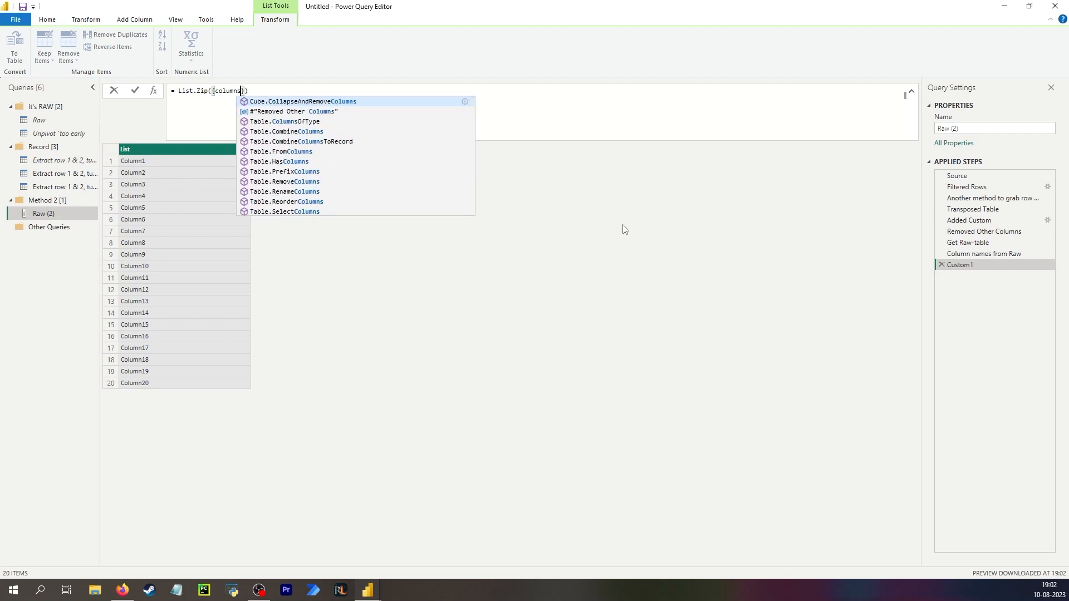
double_click(226, 92)
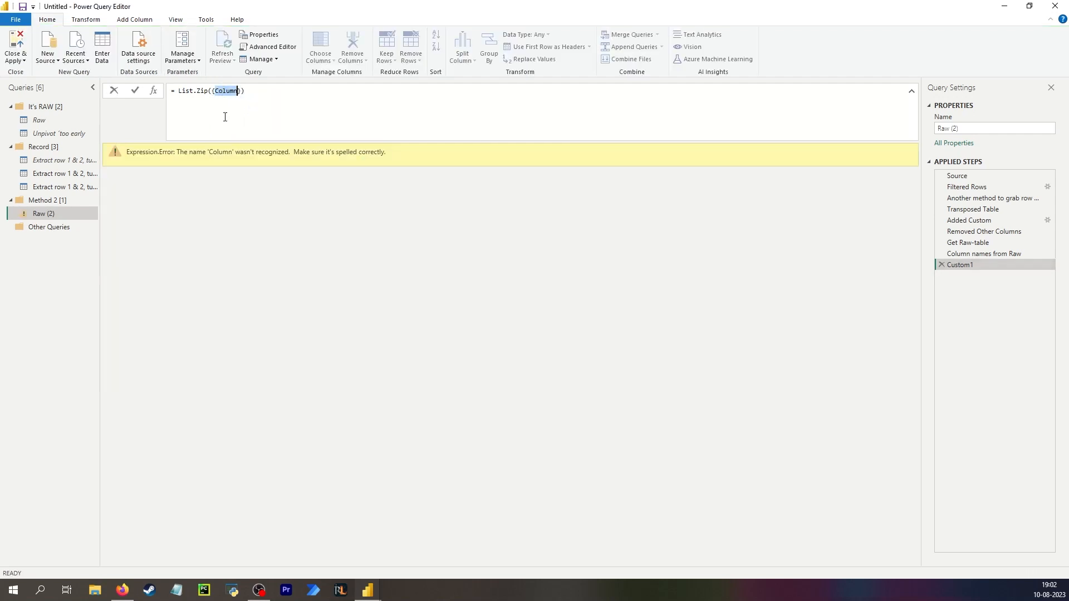
text(#)
key(ctrl+v)
key(Return)
Fix the quotes to get List.Zip({#"Column names from Raw"}) and preview the first list.
click(296, 90)
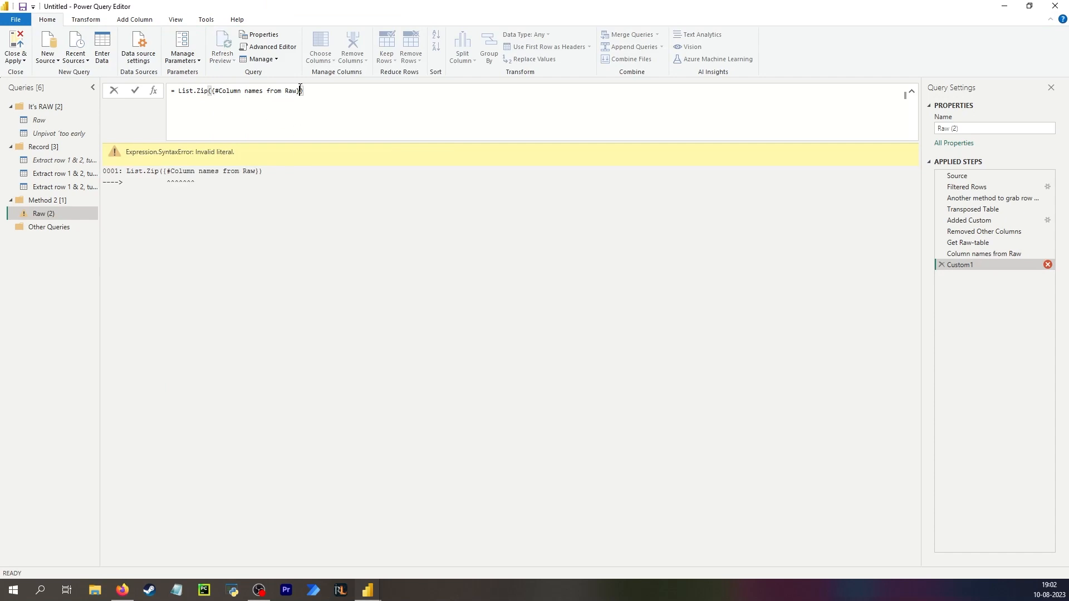
text(")
key(Return)
click(221, 90)
text(")
key(Return)
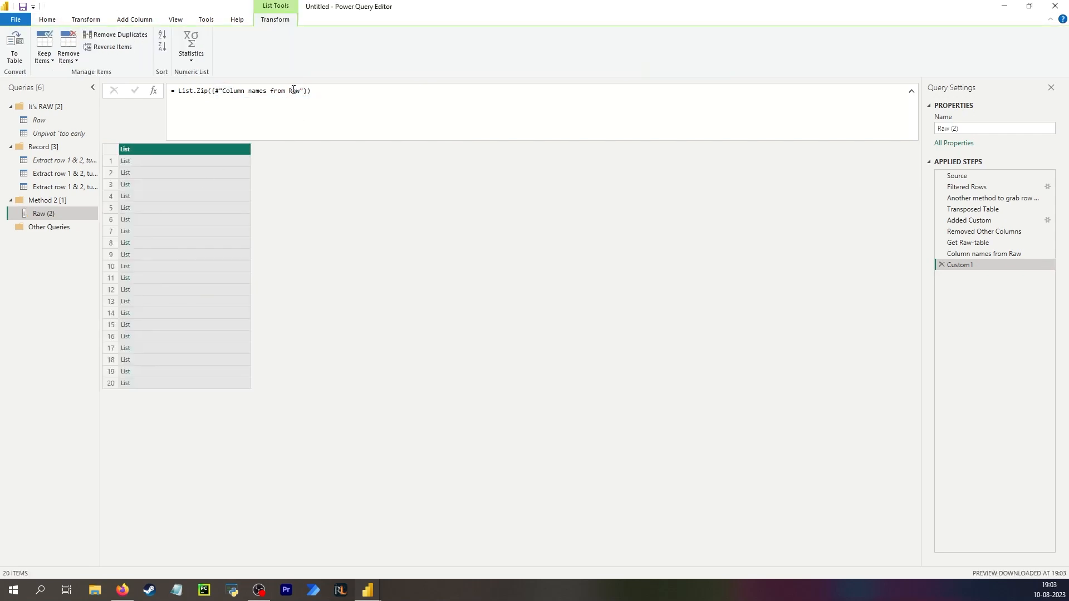
click(191, 162)
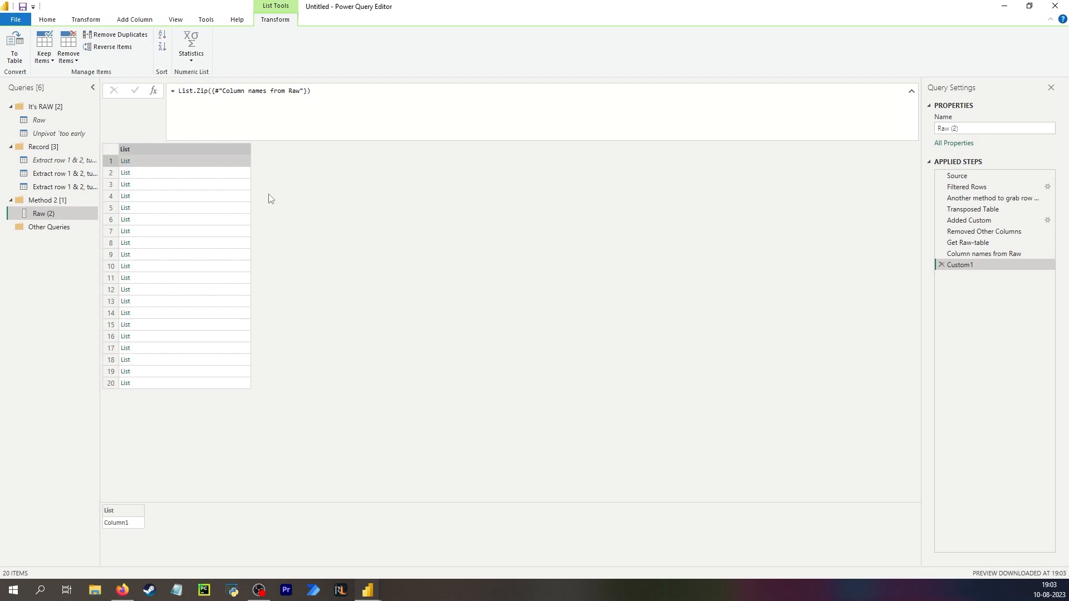
click(303, 90)
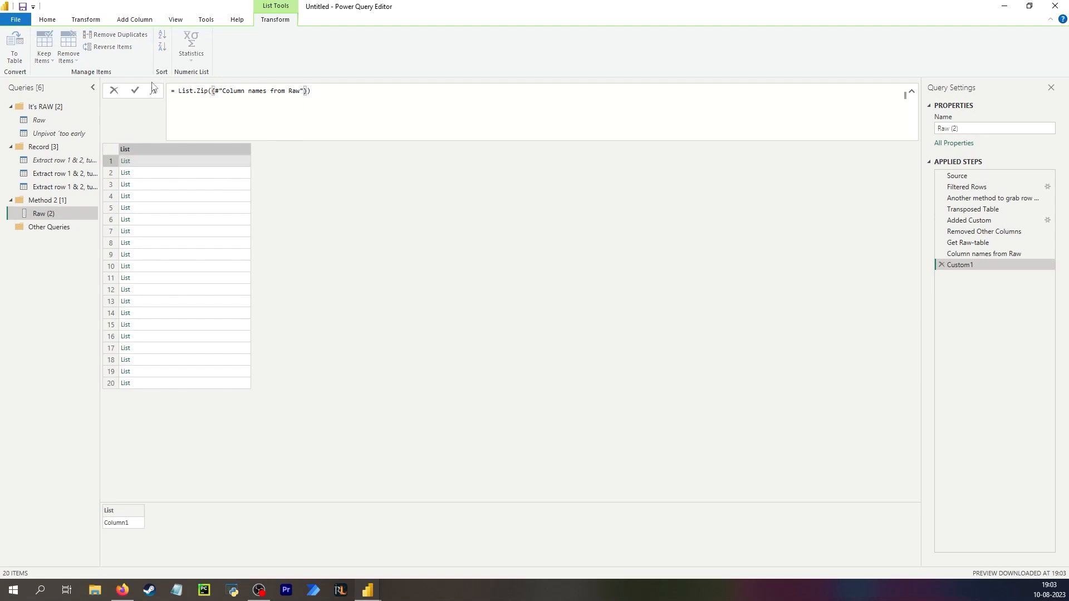
Add #"Removed Other Columns" as List.Zip's second list and preview pairs like Column2 / 01-01-2023.
text(,)
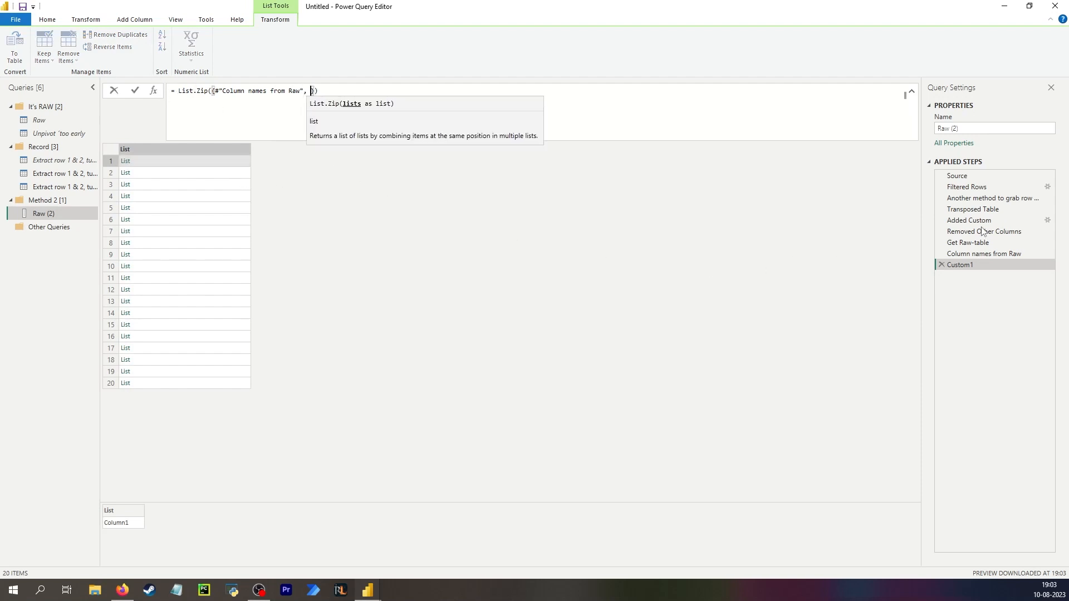
click(983, 231)
click(991, 241)
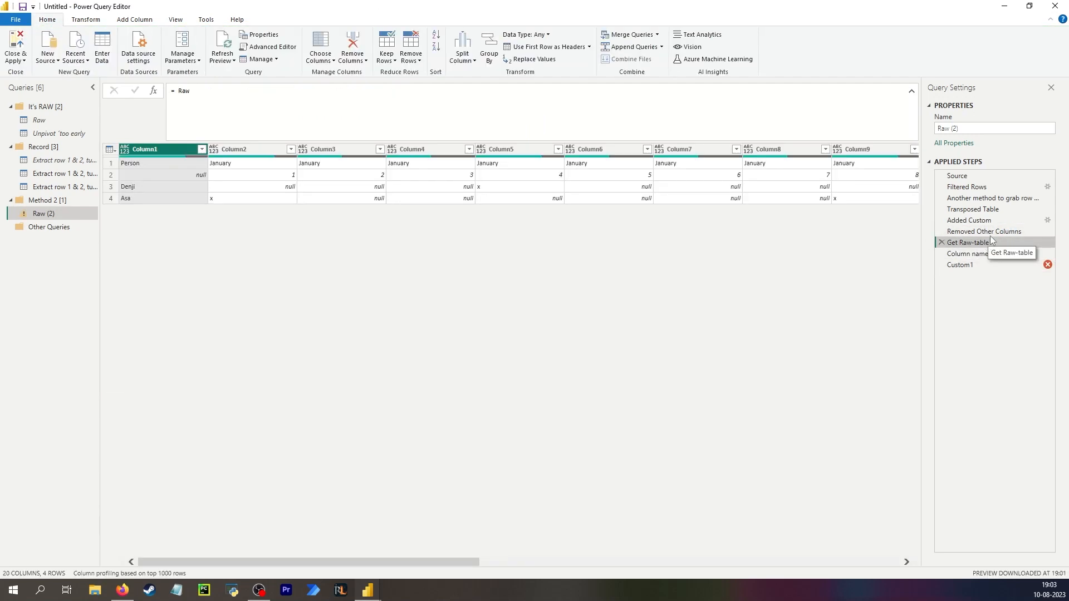
click(993, 232)
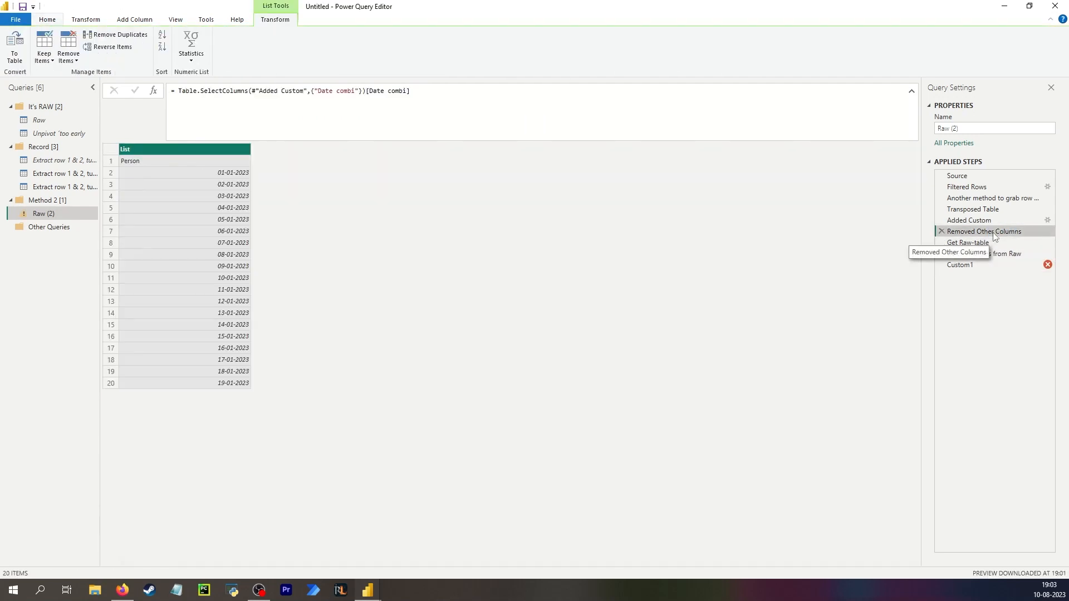
click(980, 267)
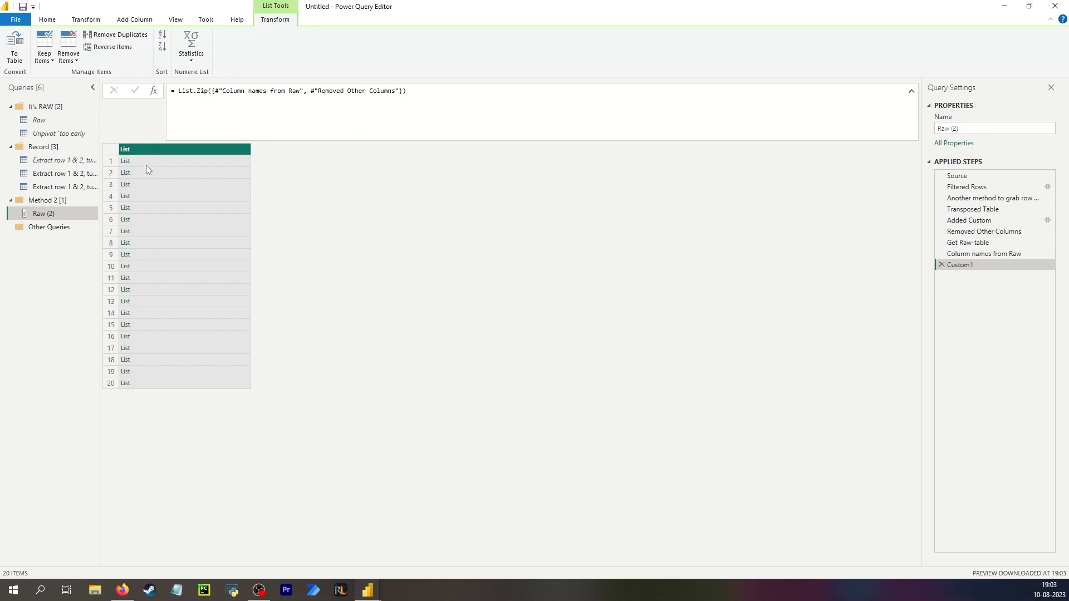
click(146, 165)
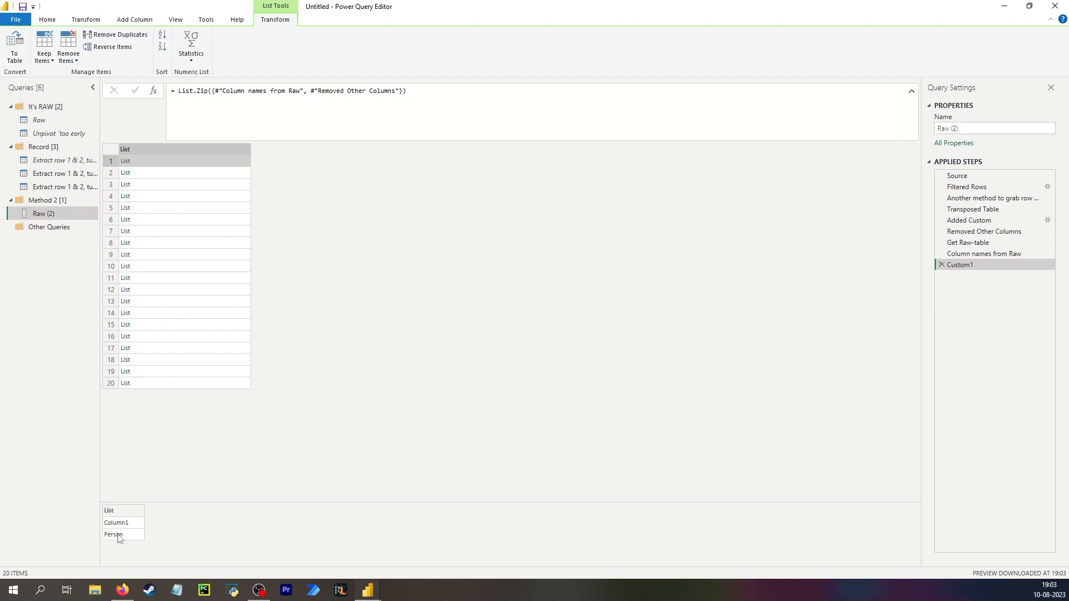
click(144, 174)
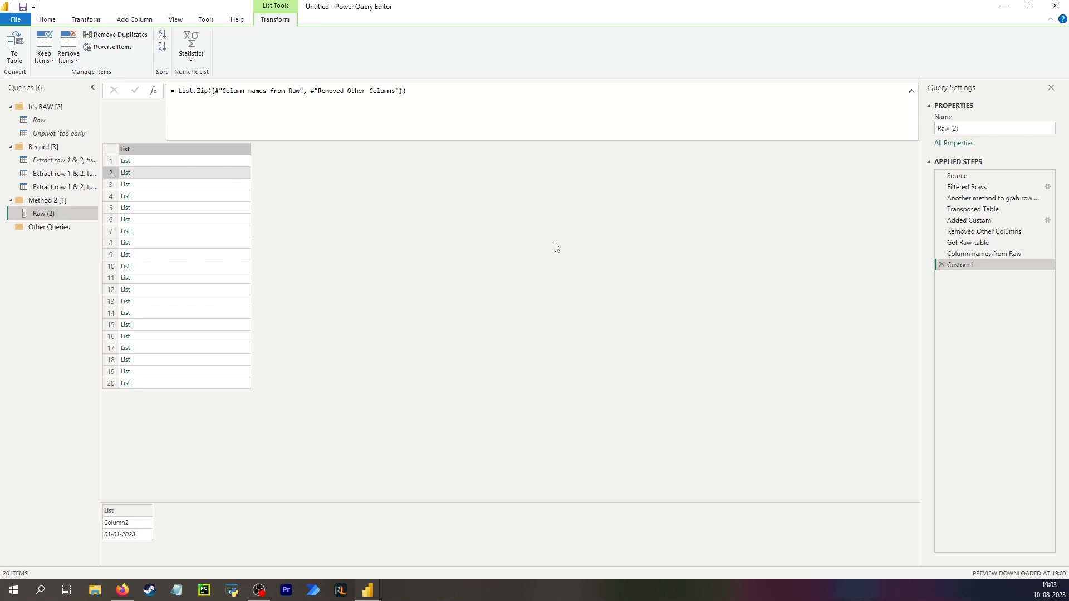
Rename the List.Zip step Custom1 to 'List of lists' in Applied Steps.
double_click(973, 266)
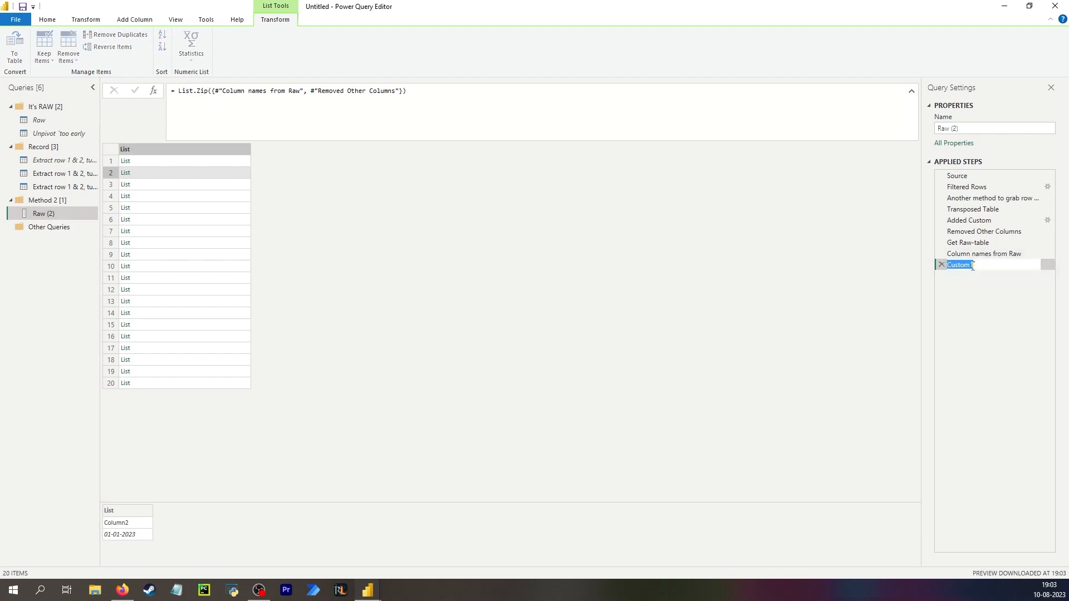
text(List of lists)
key(Return)
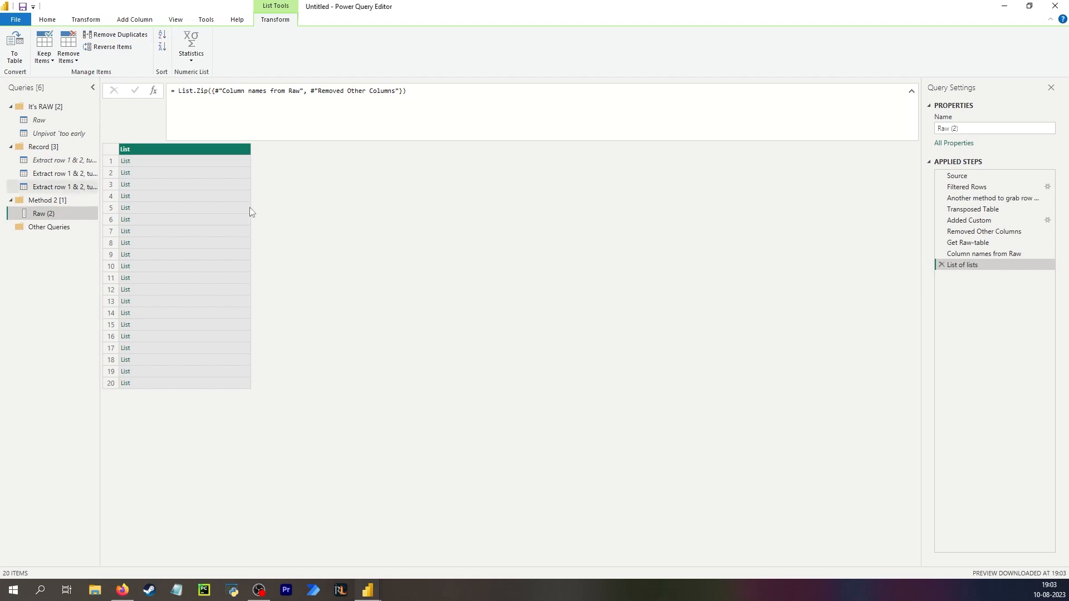
Add a Table.ReplaceValue step on #"Get Raw-table" replacing null with 999 across Column names from Raw.
click(154, 91)
text(= Table.ReplaceValue(#"Grab Raw-table",null,999,Replacer.ReplaceValue, #"Column names from Raw"))
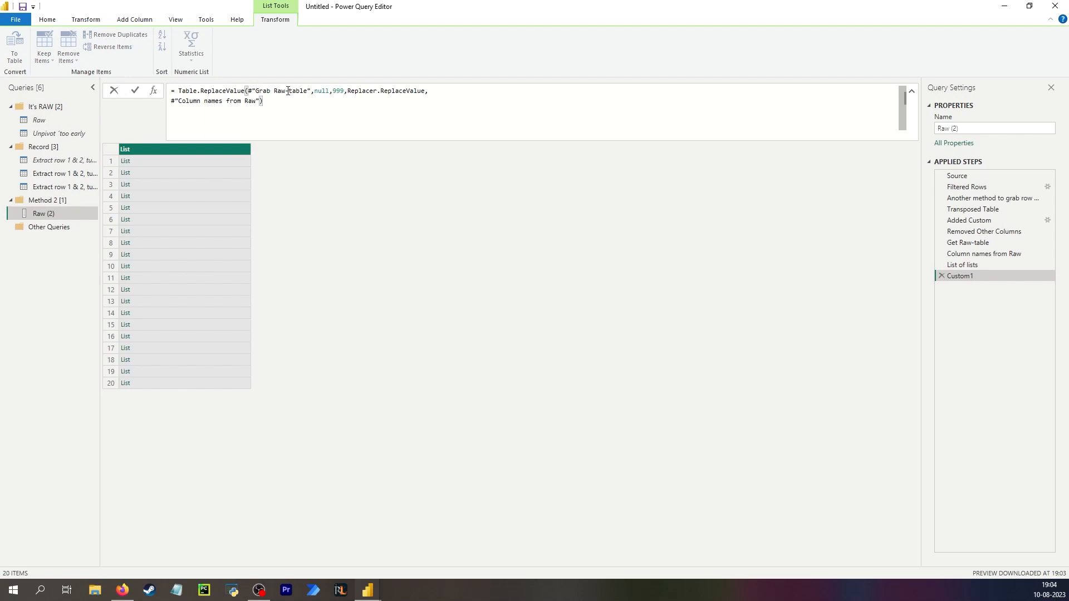
double_click(265, 90)
text(Get)
key(Return)
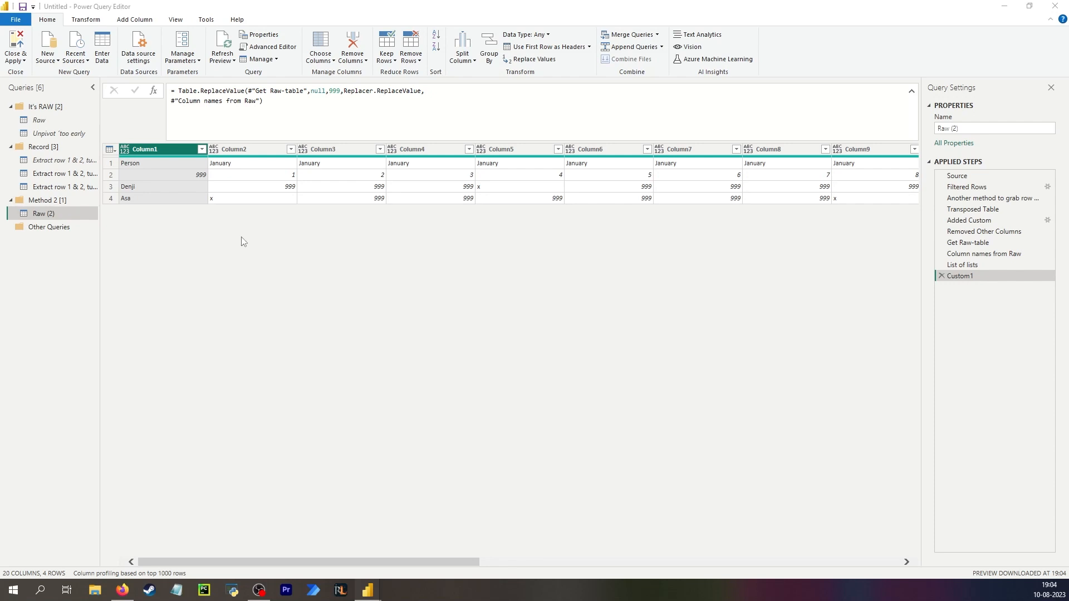
click(147, 150)
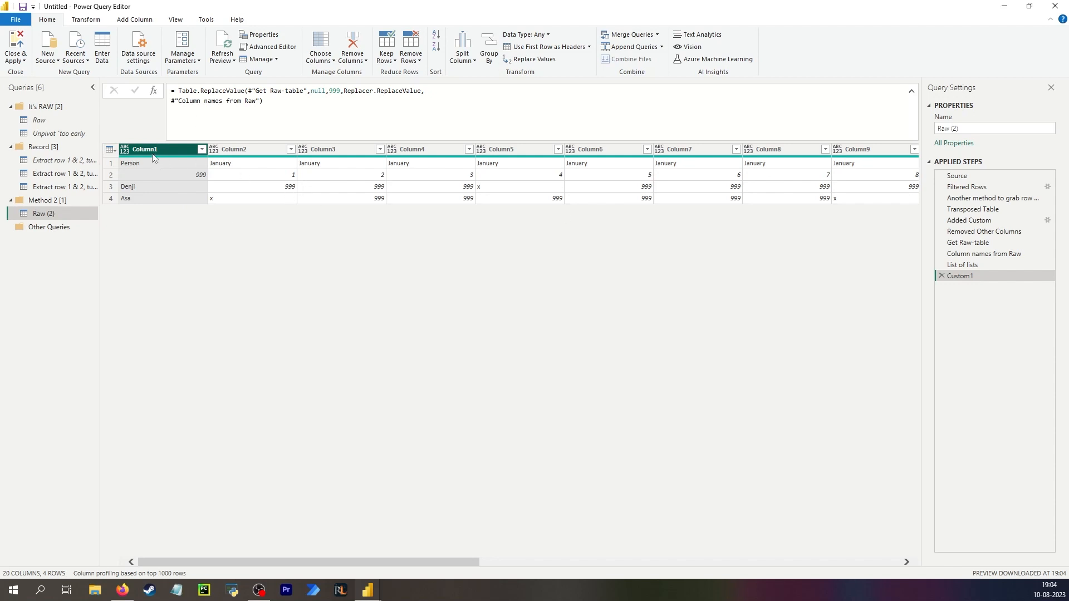
click(992, 264)
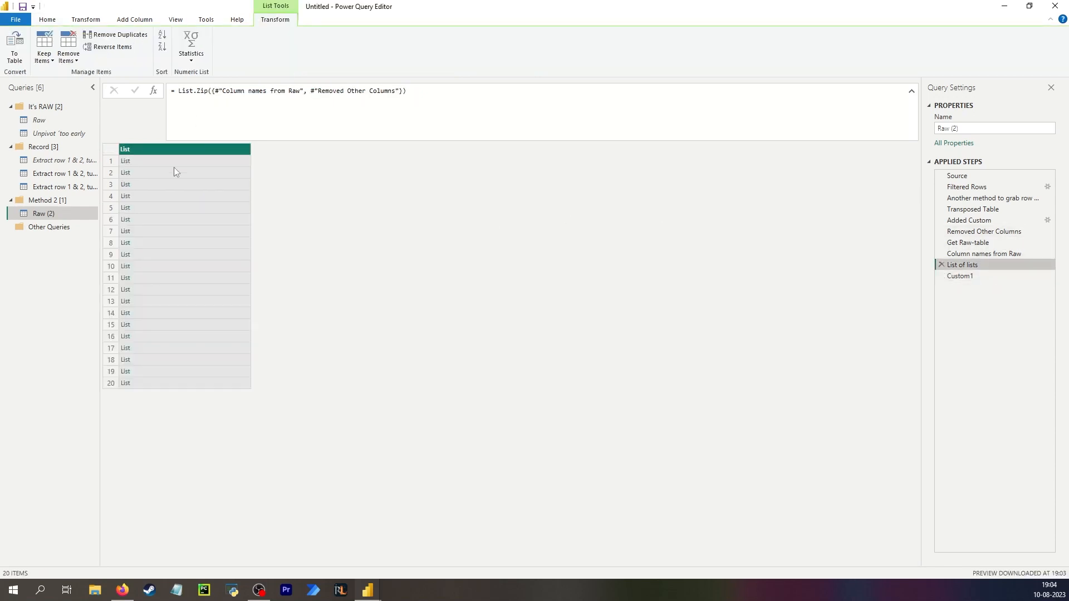
click(174, 166)
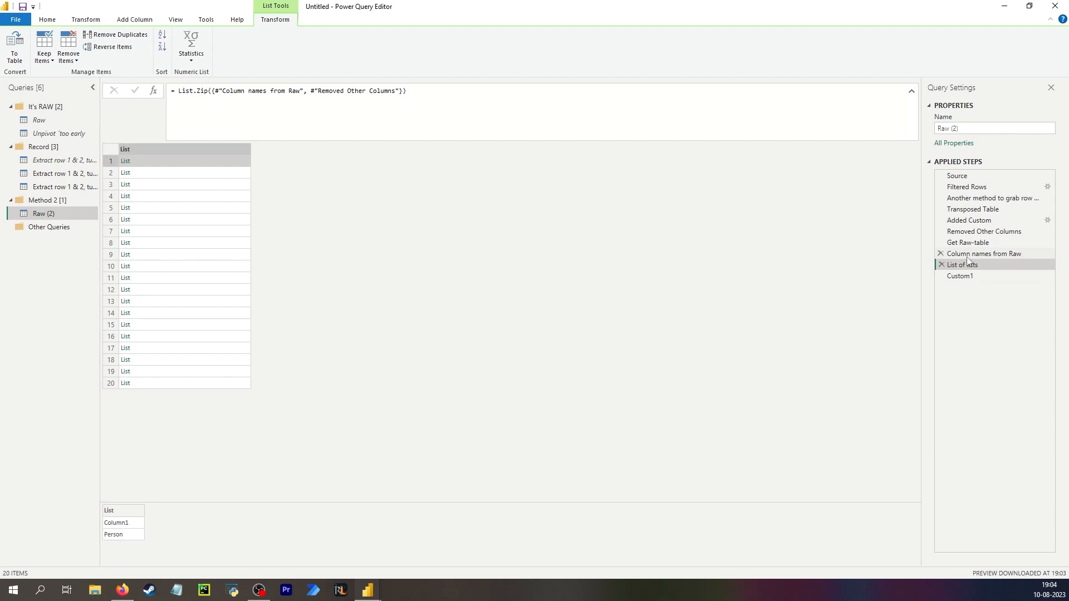
click(963, 277)
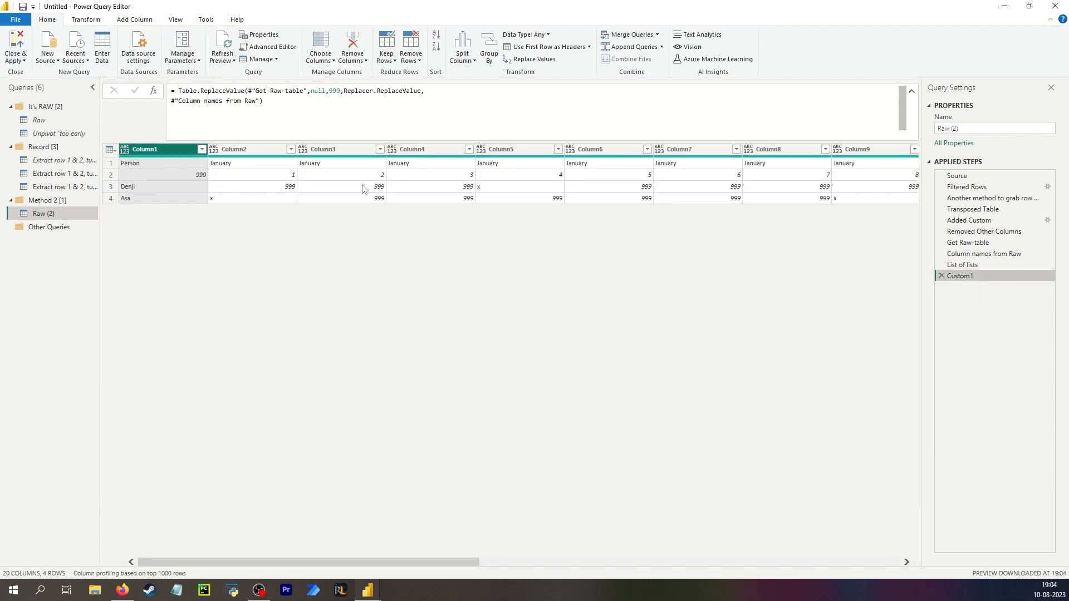
Start a new step with Table.TransformColumnNames(Custom1, each List.Accumulate(.
click(153, 91)
click(256, 95)
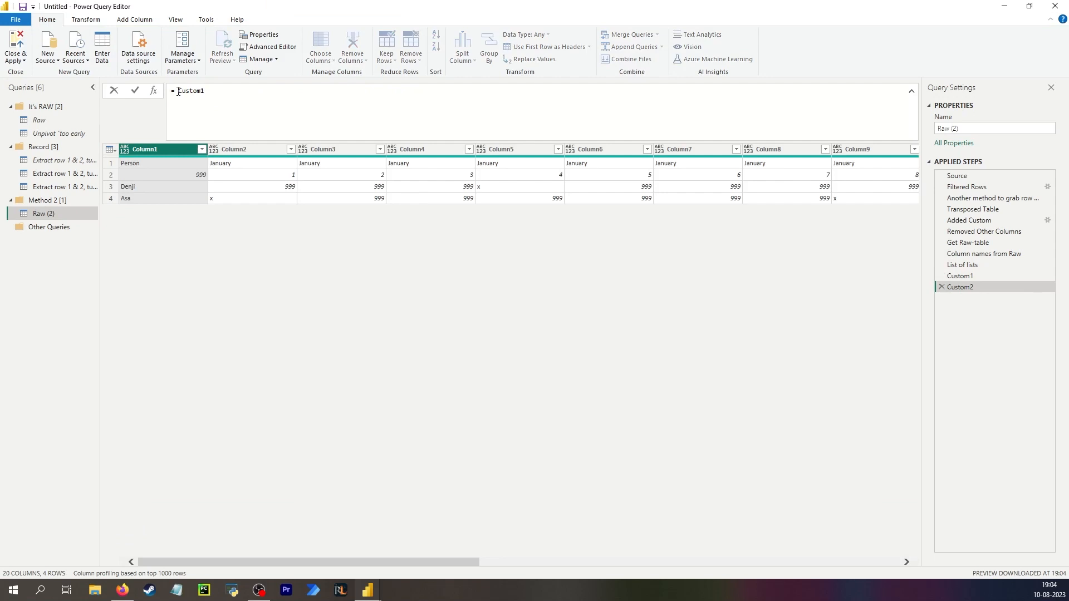
drag(179, 91, 244, 92)
text(tabletr)
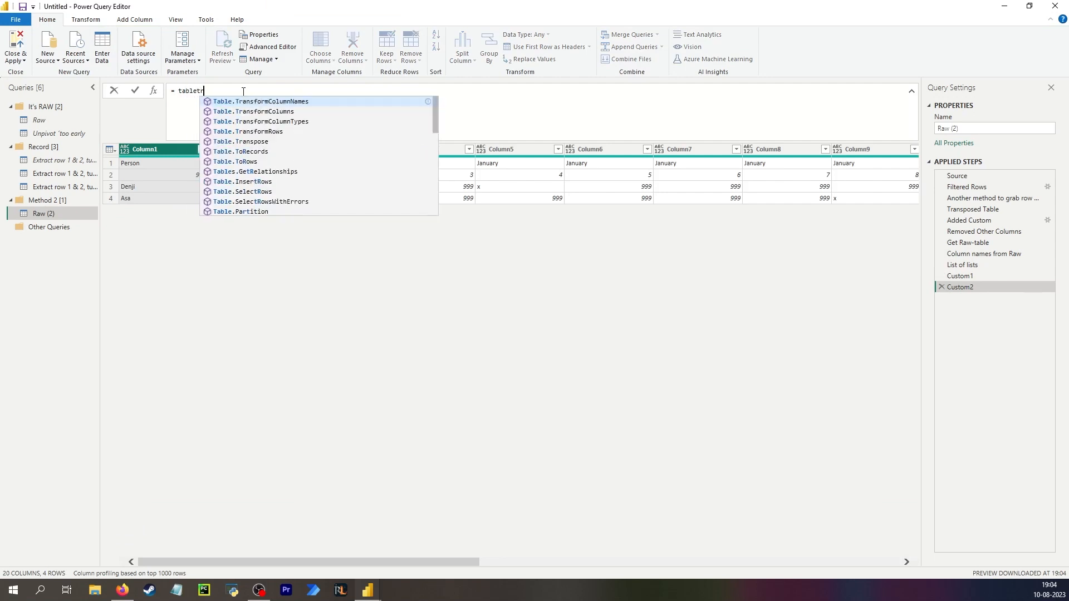
key(Tab)
text(()
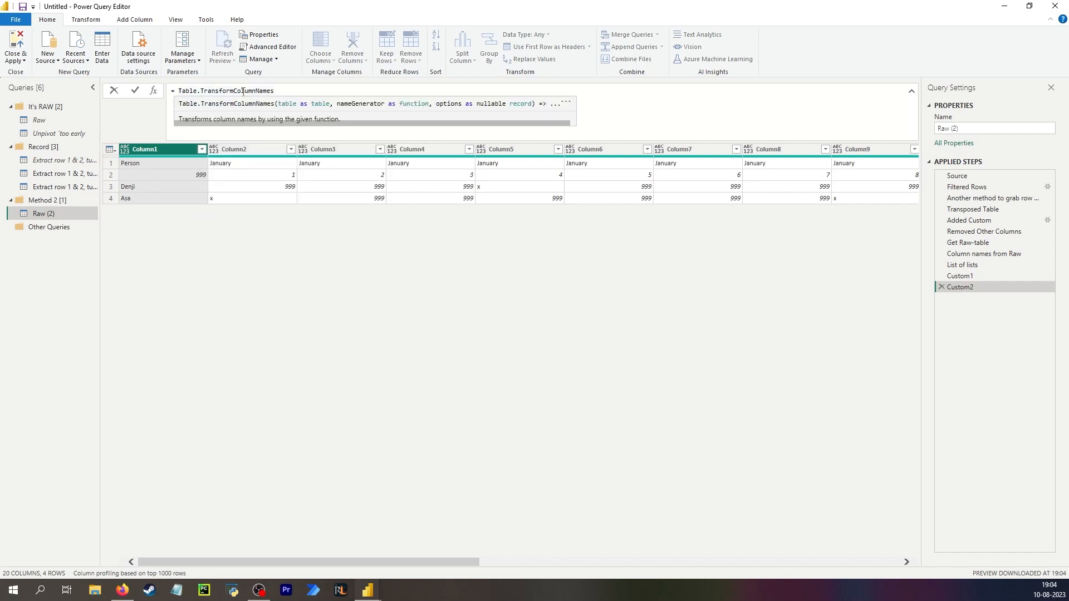
key(Escape)
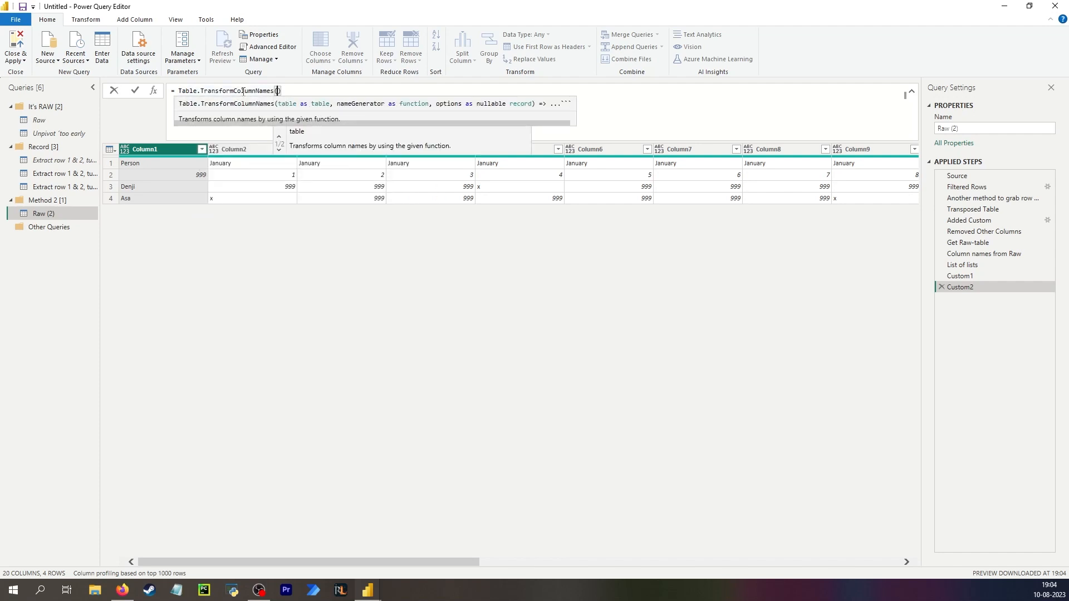
text(Cust)
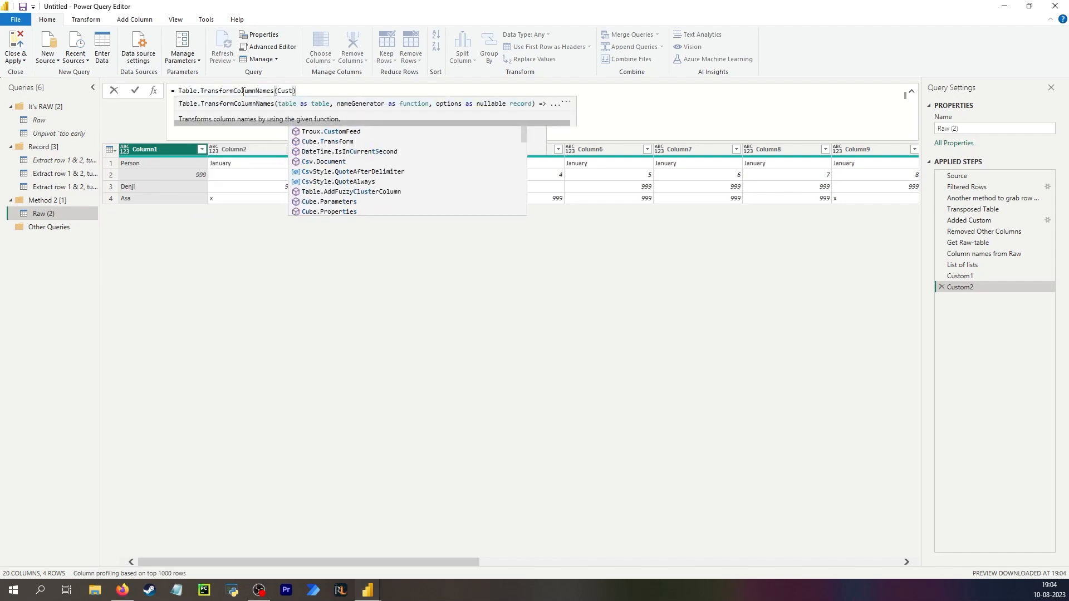
key(Tab)
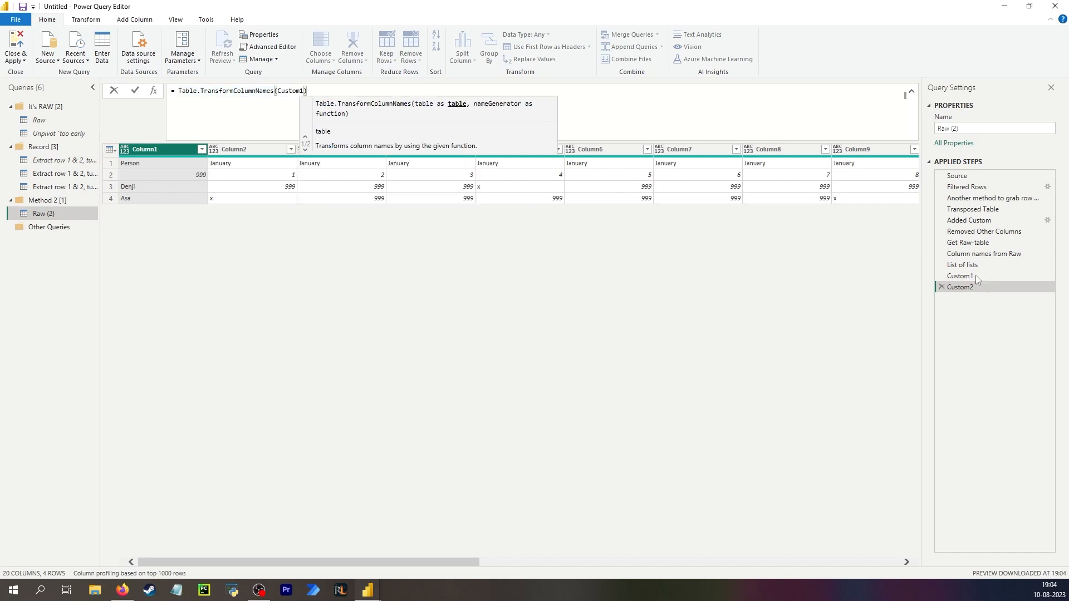
text(, )
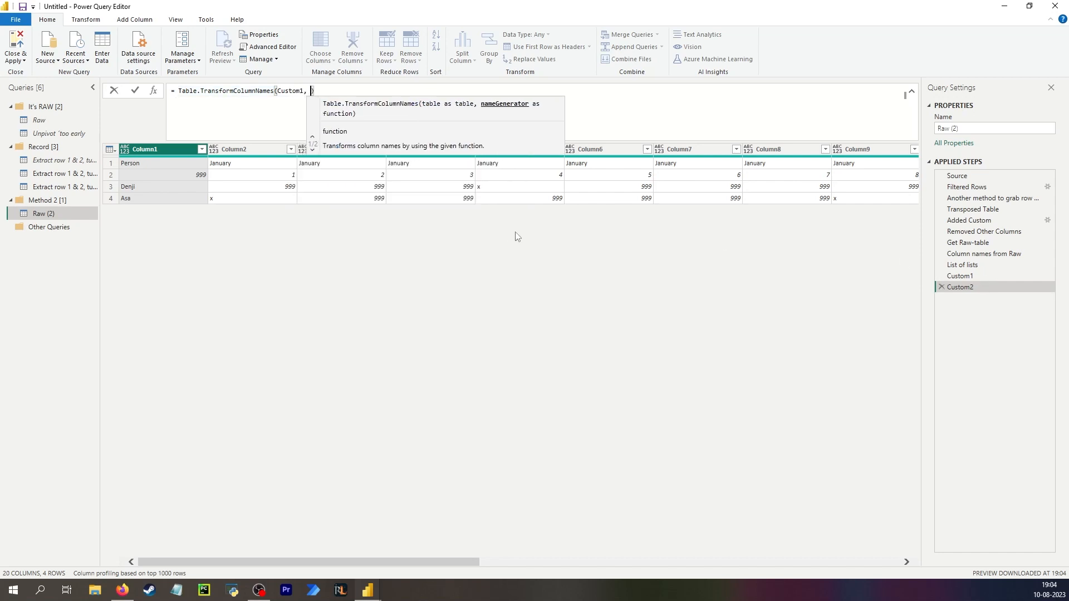
text(each )
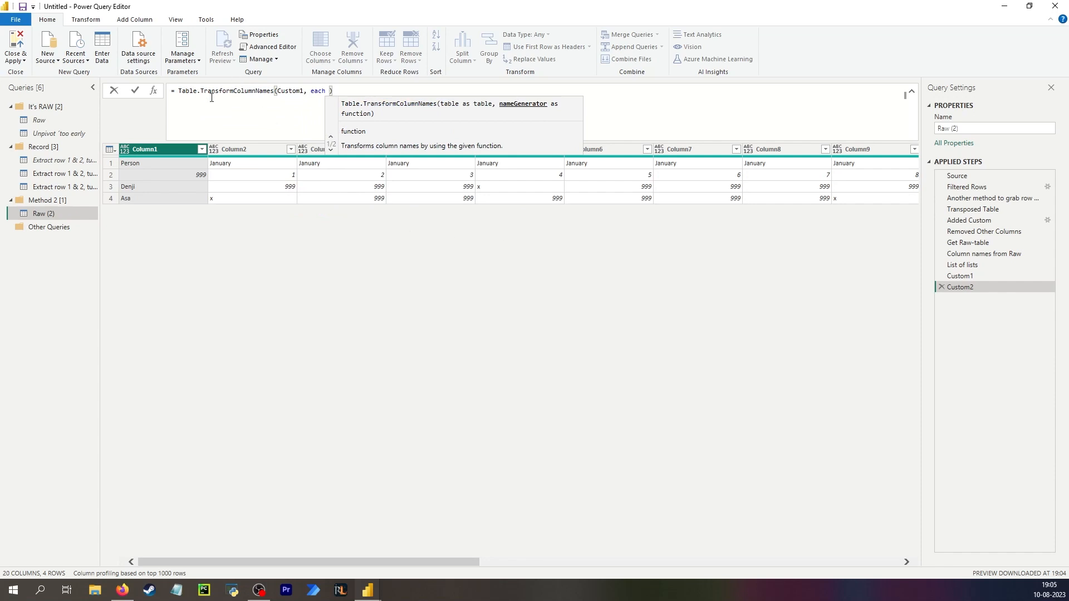
text(listacu)
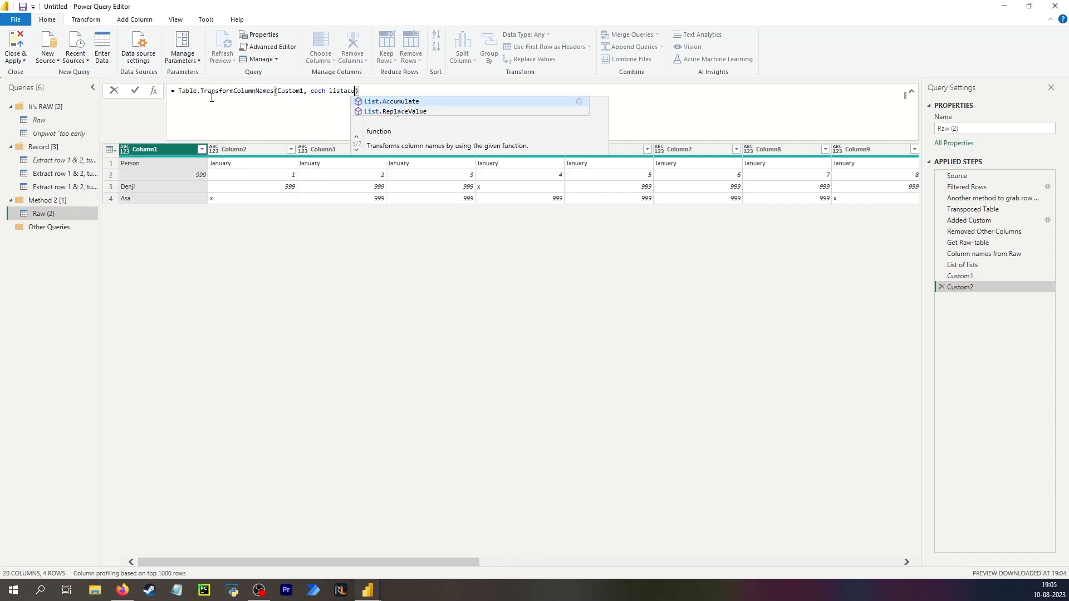
key(Tab)
text(()
key(shift+Return)
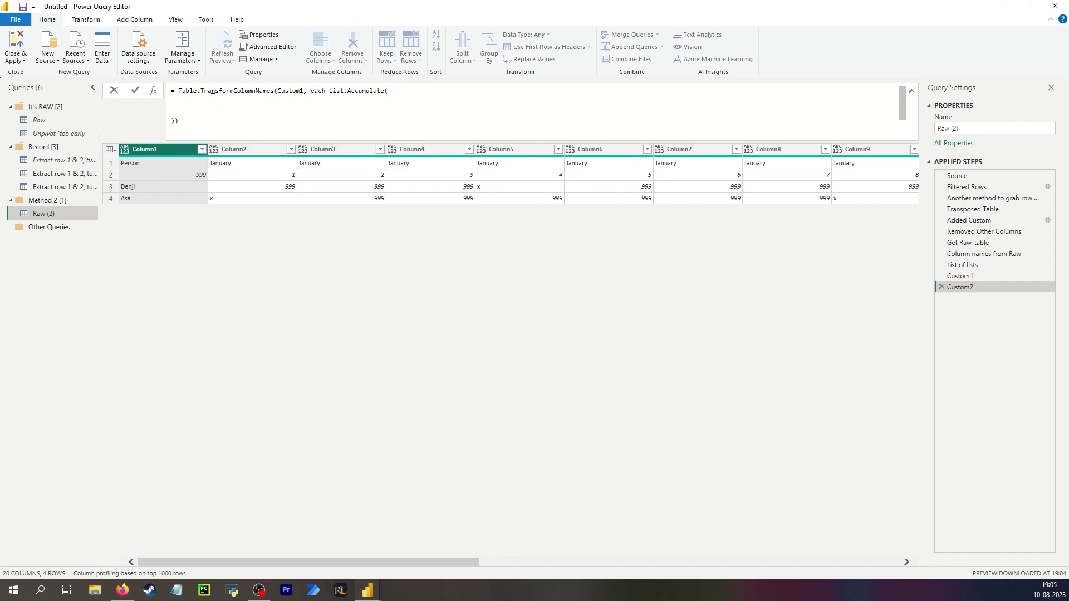
Temporarily set the step formula to = Custom1 to clear the error.
key(ctrl+a)
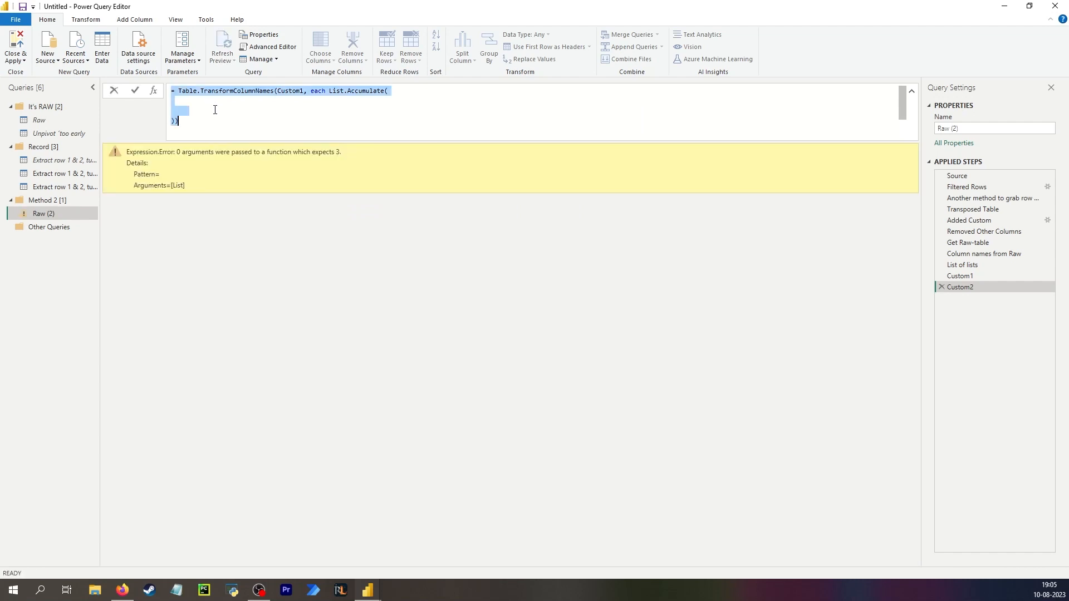
click(237, 119)
key(Tab)
key(Tab)
key(Tab)
key(Tab)
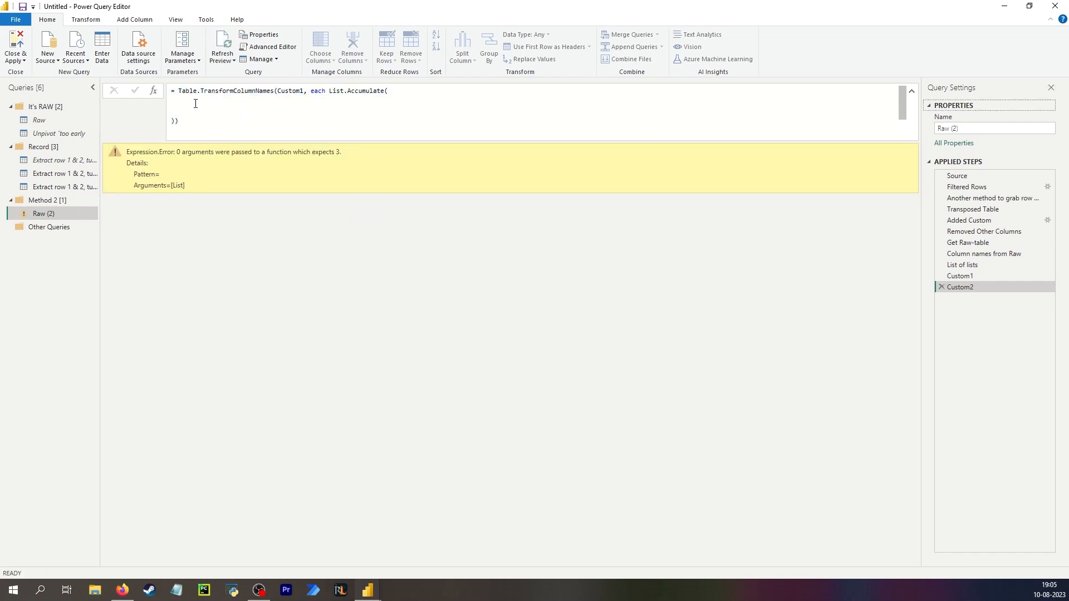
click(195, 120)
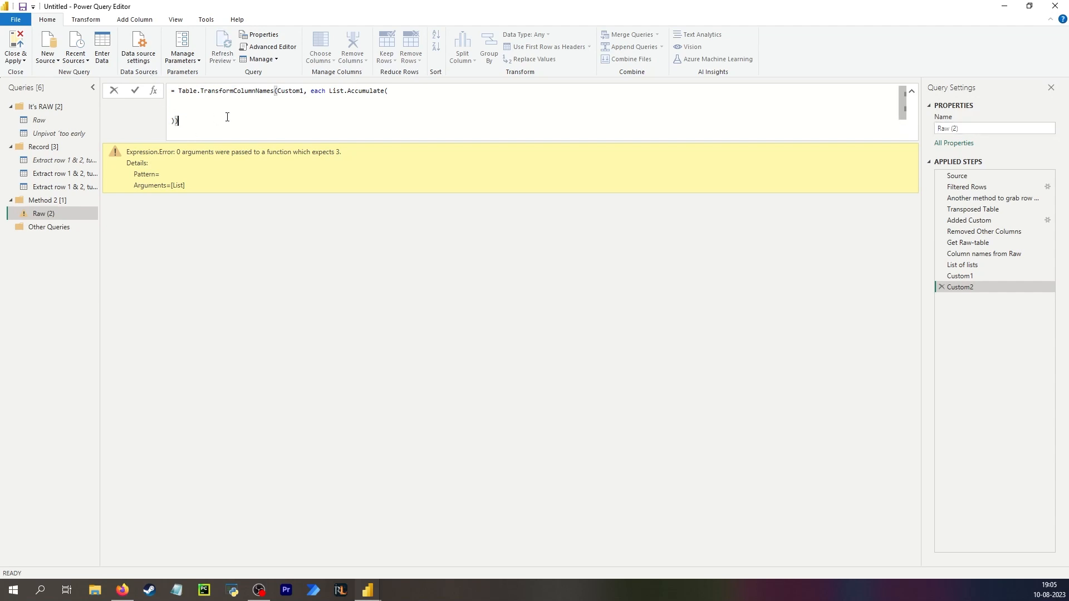
key(ctrl+a)
key(ctrl+c)
text(= Custom1)
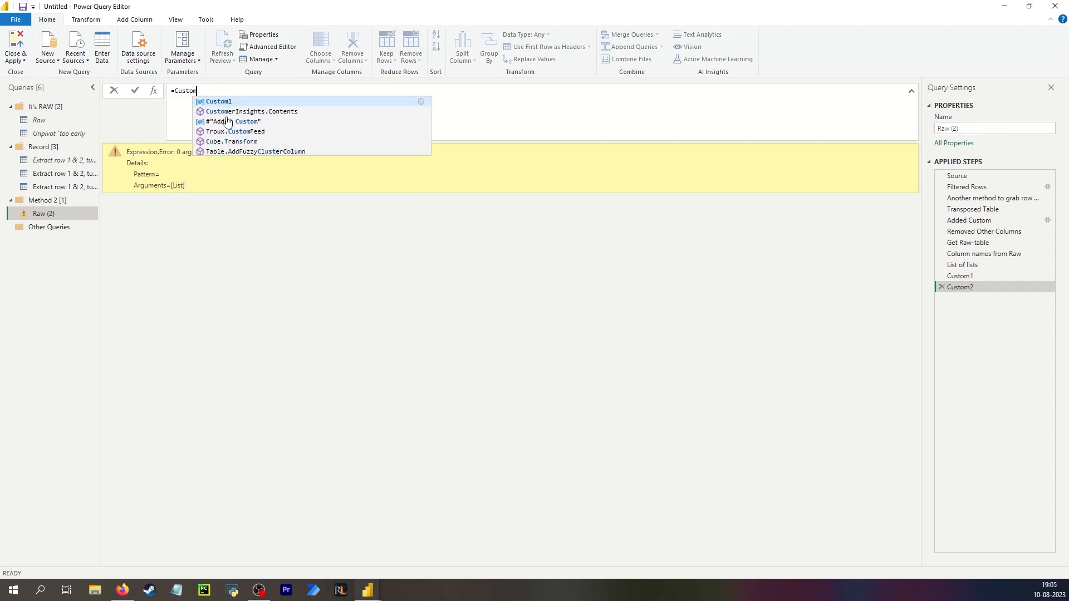
key(Return)
Restore the formula and add #"List of lists", _ and a (state, current) => accumulator.
click(251, 101)
key(ctrl+a)
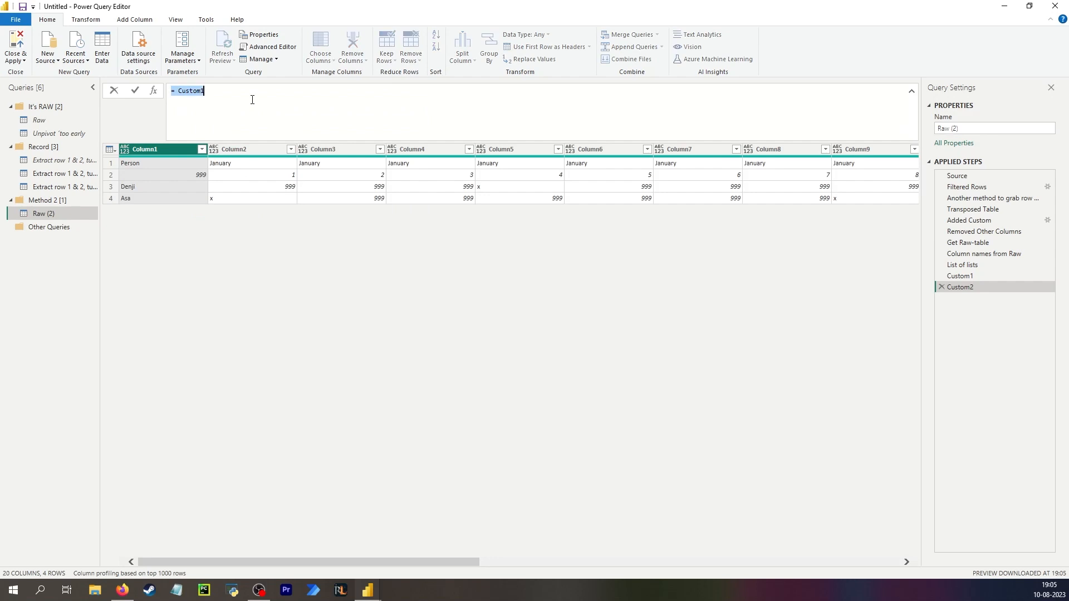
key(ctrl+v)
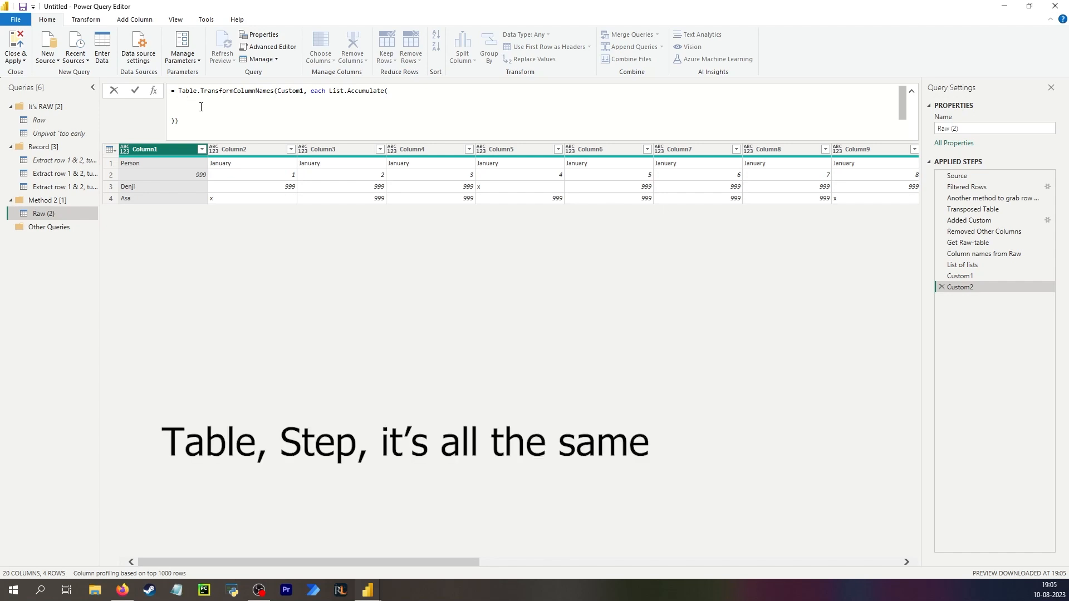
text(#"List of lists")
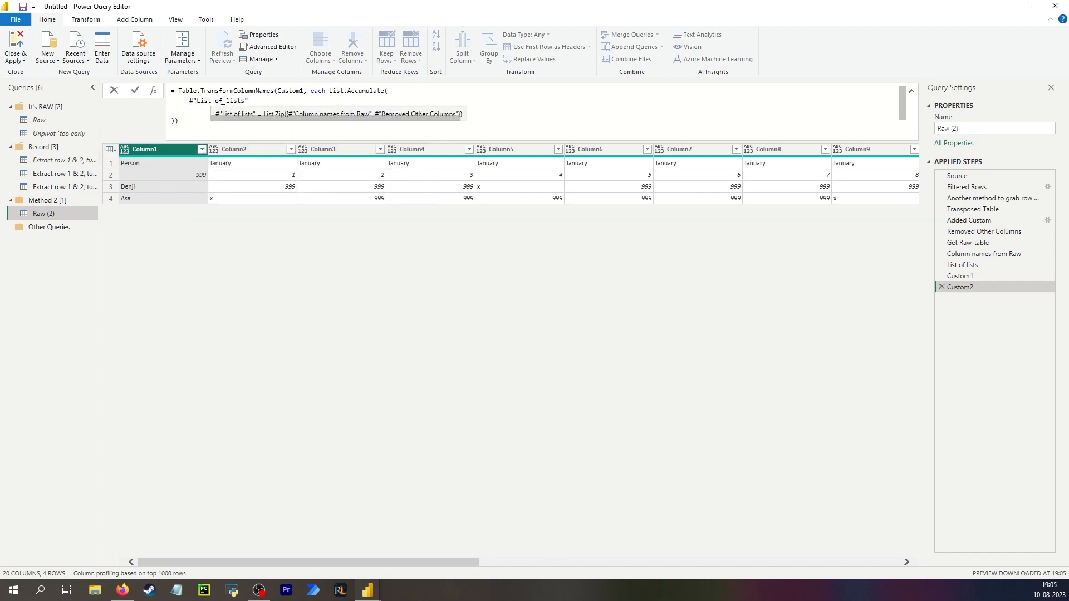
text(,)
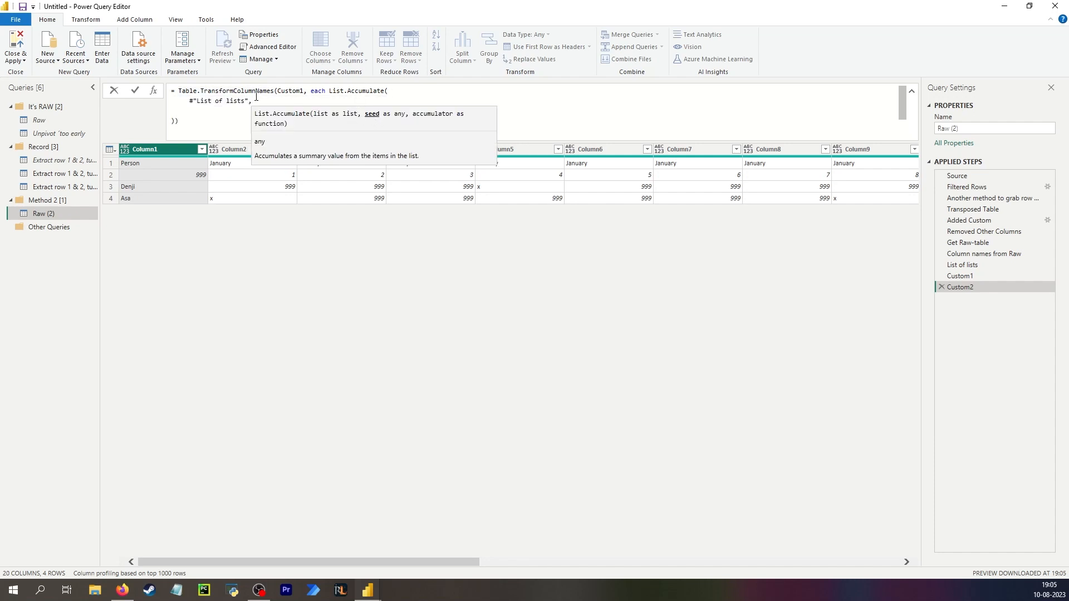
text( _)
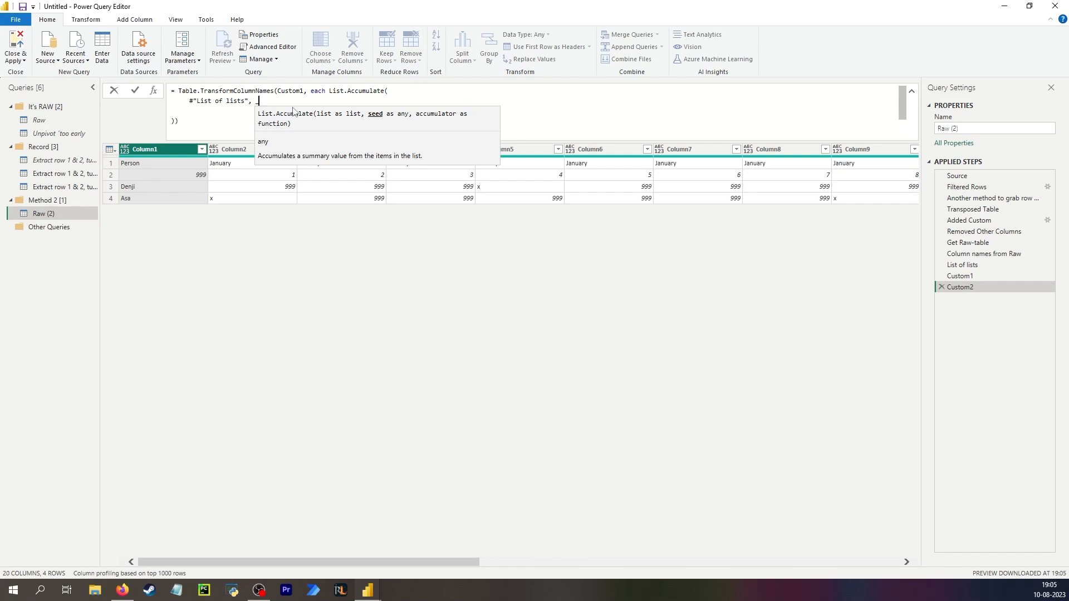
text(,)
key(Return)
text(()
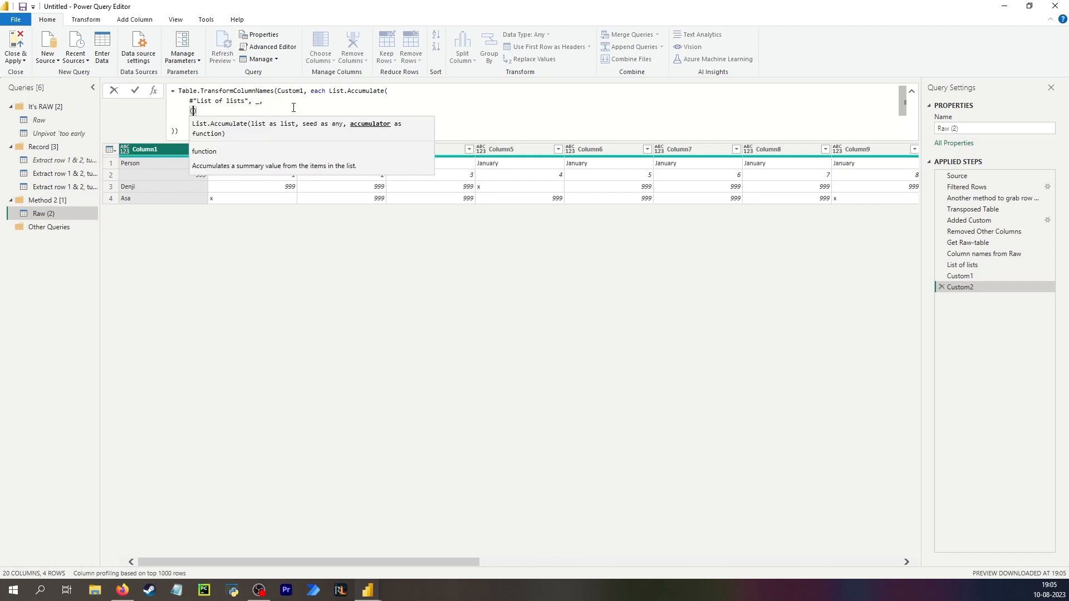
text(state, curre)
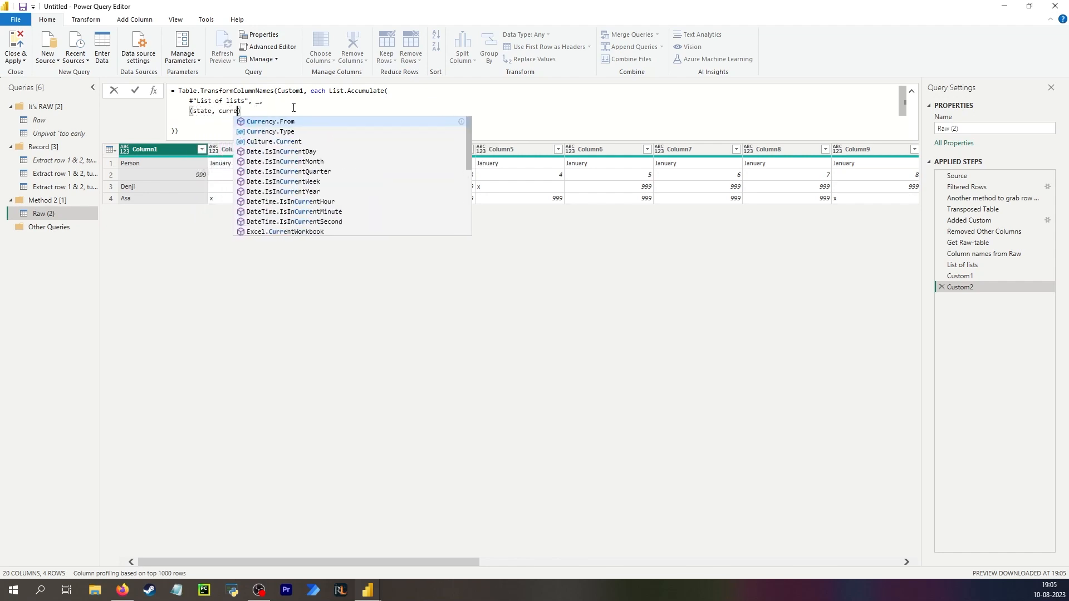
text(nt) =>)
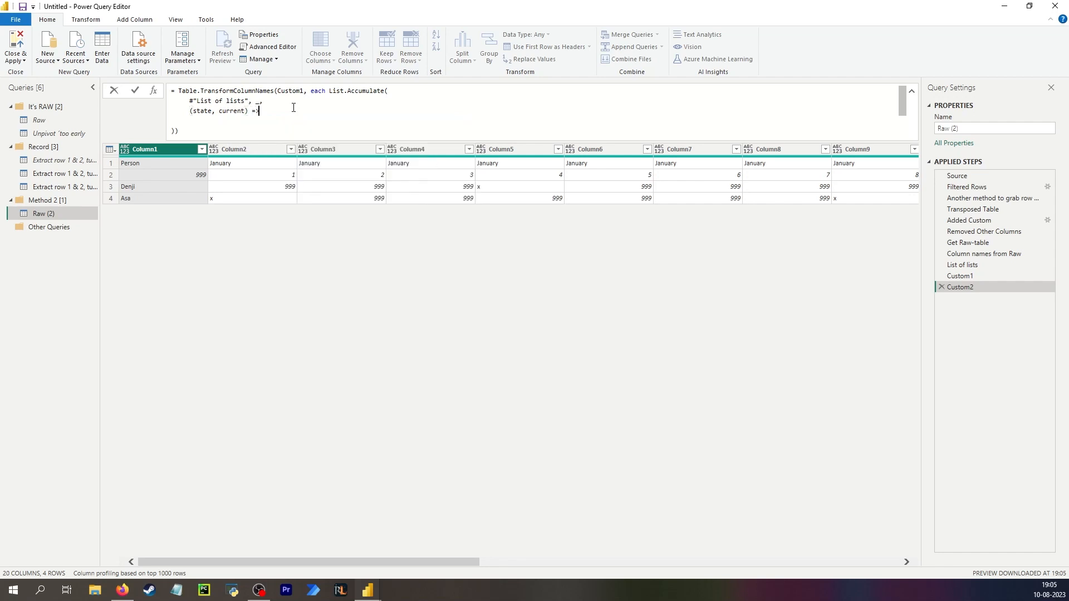
key(Return)
Finish the accumulator body with Text.Replace(state, current{0}, Text.From(current{1})) and commit.
text(textr)
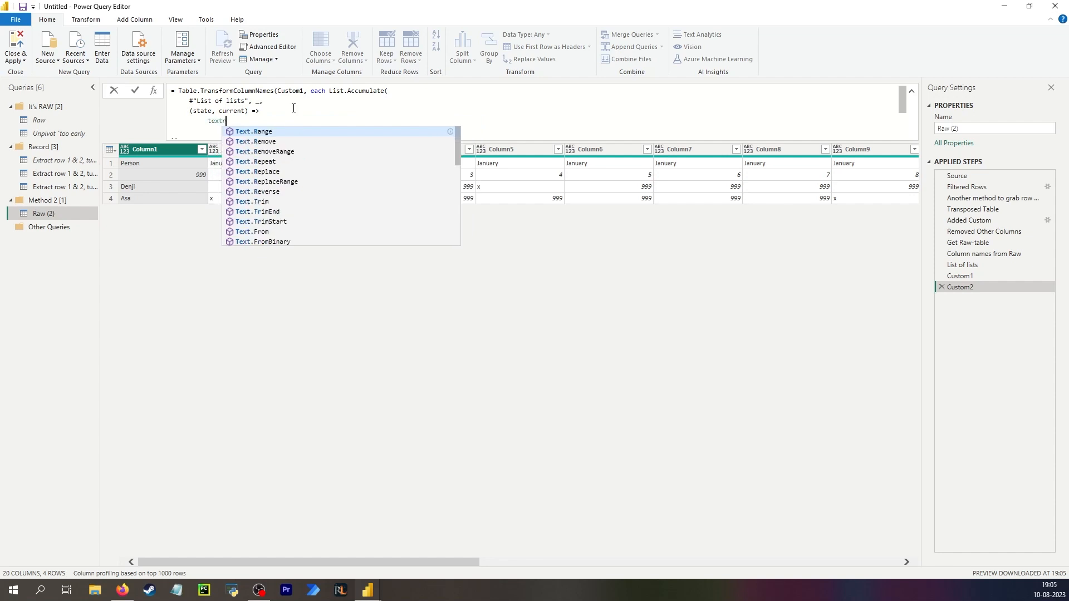
text(ep)
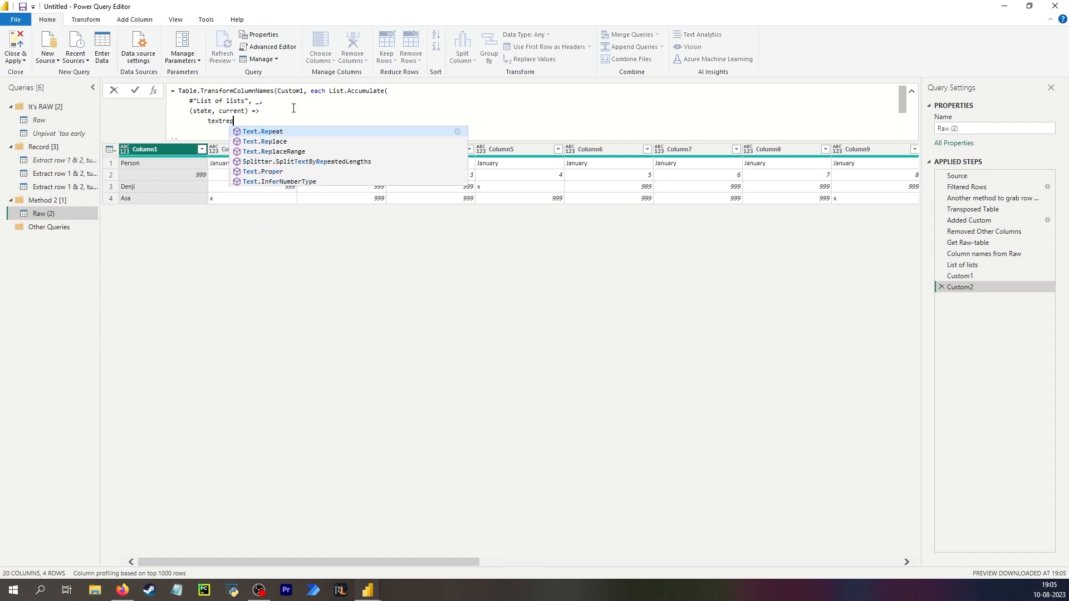
key(Down)
key(Tab)
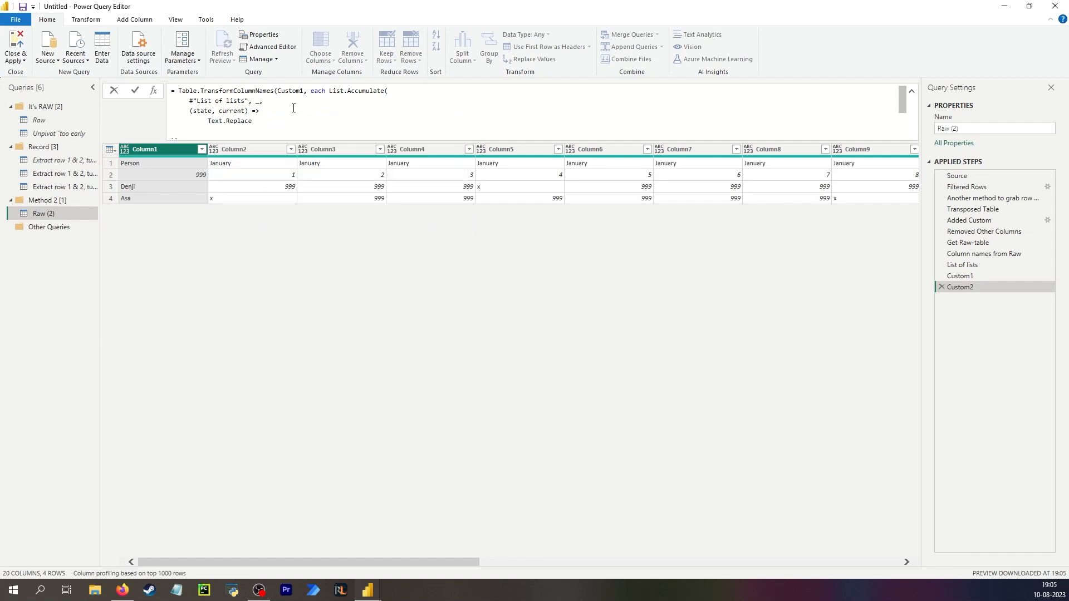
text(()
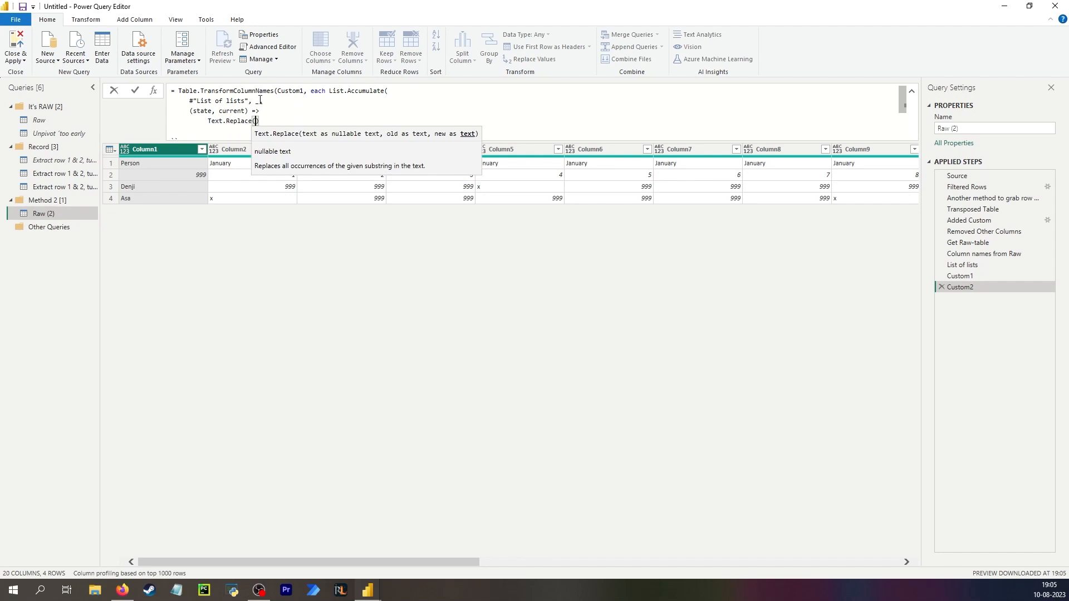
text(state)
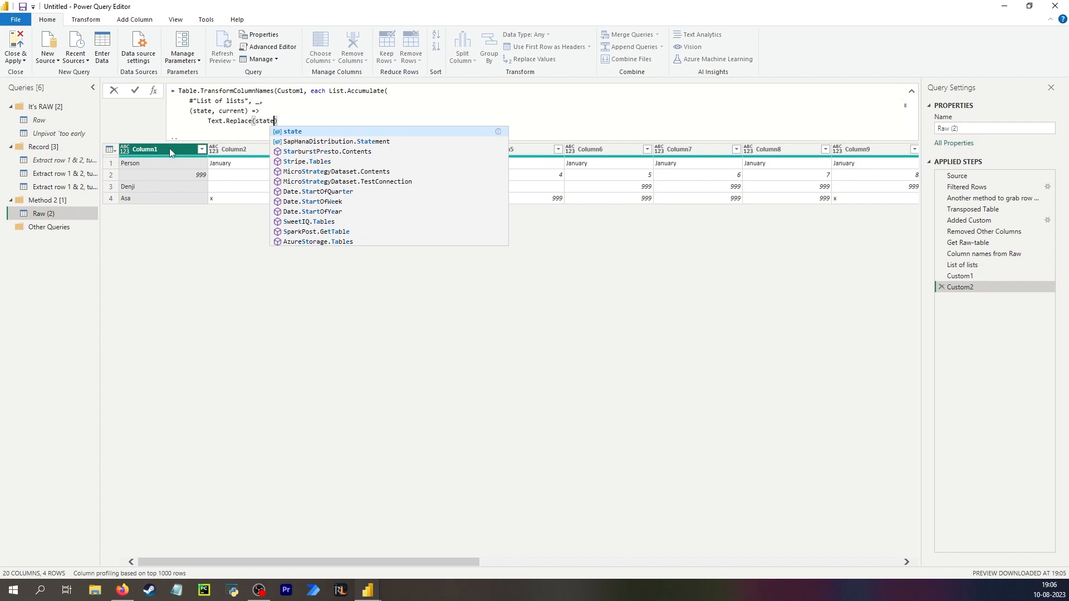
text(, )
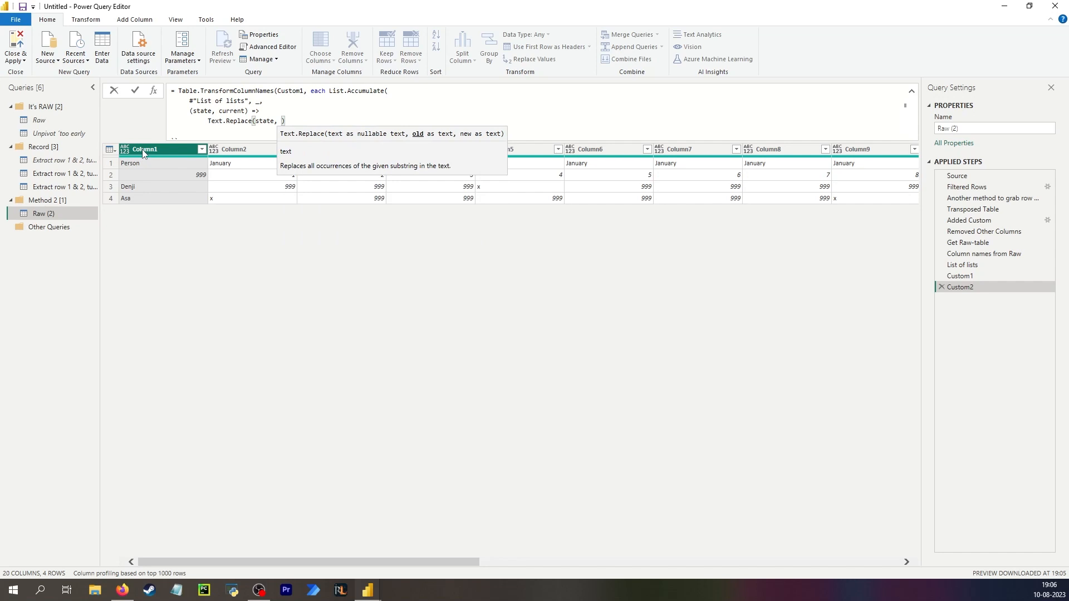
text(current)
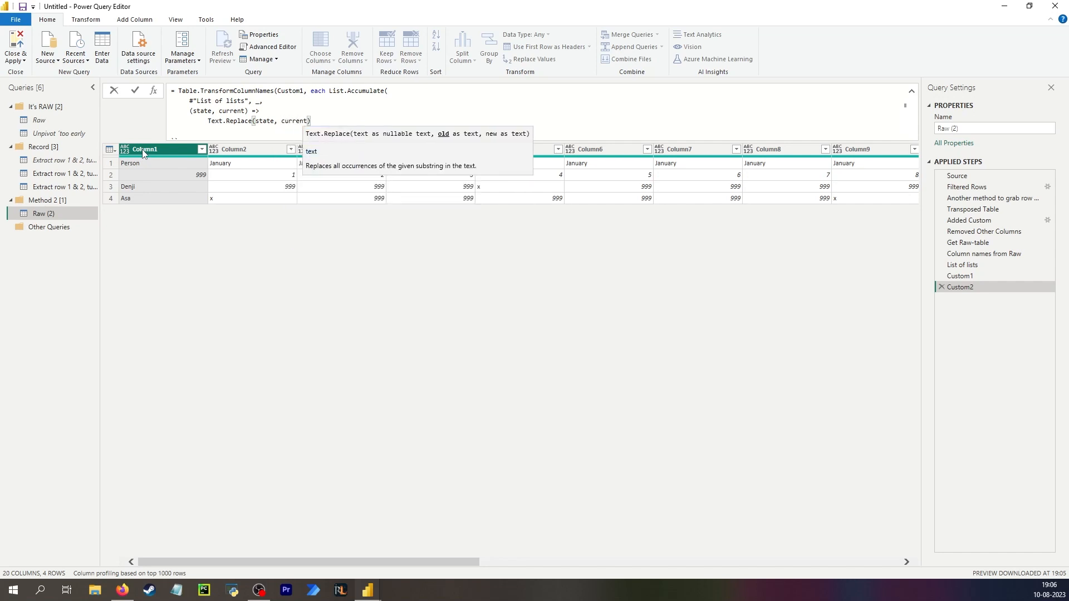
text({0)
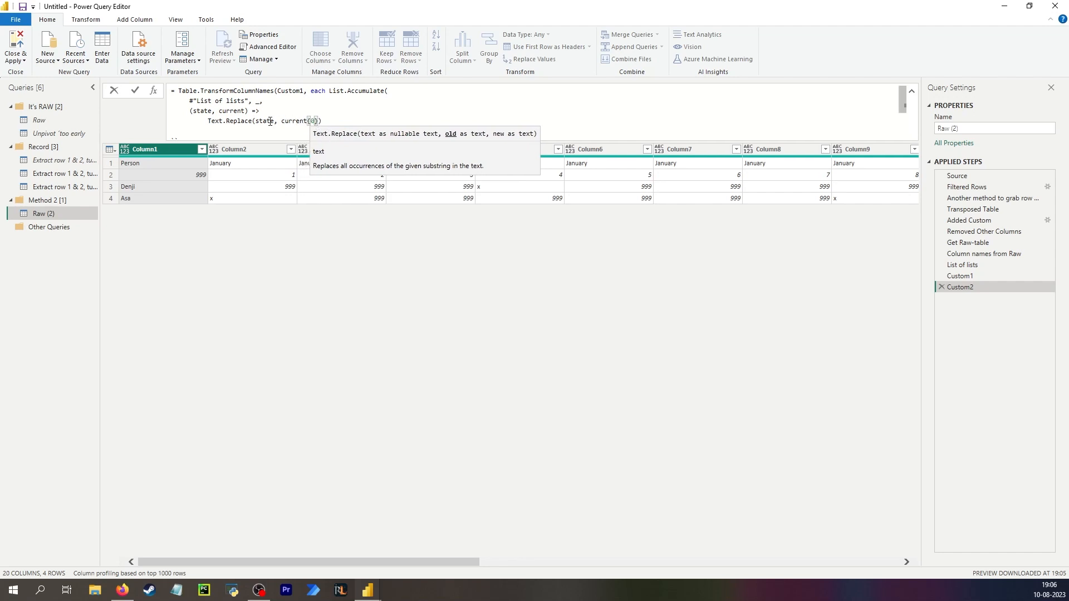
text(}, )
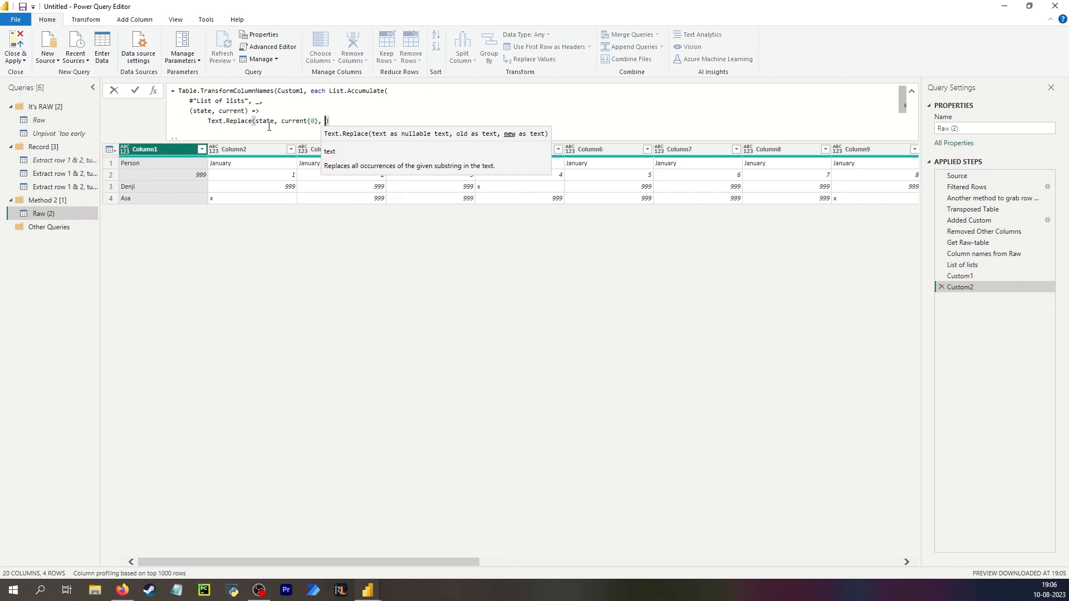
text(textfr)
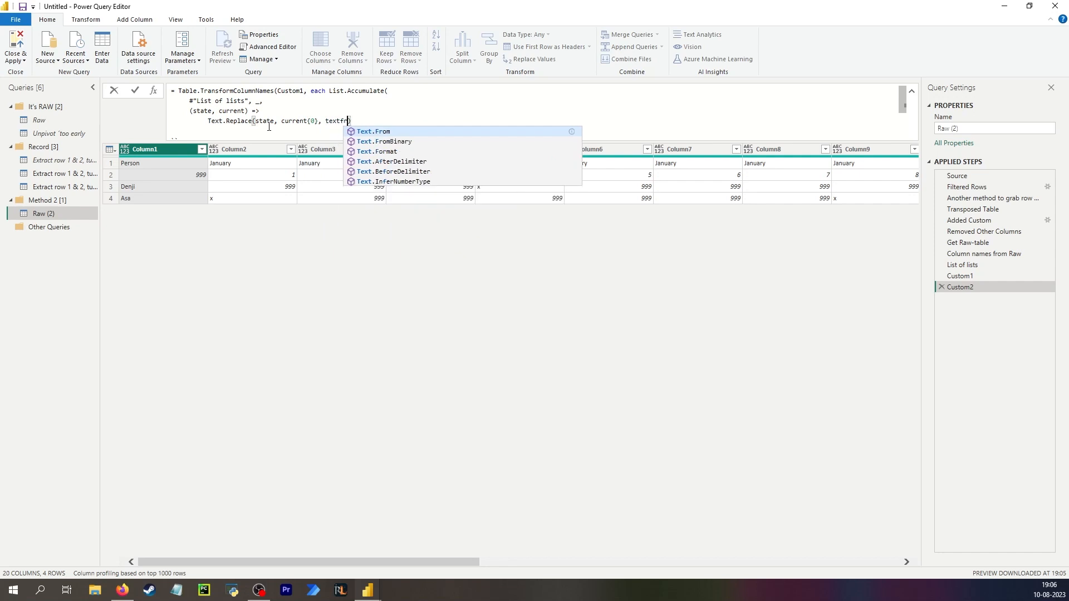
key(Tab)
text((current)
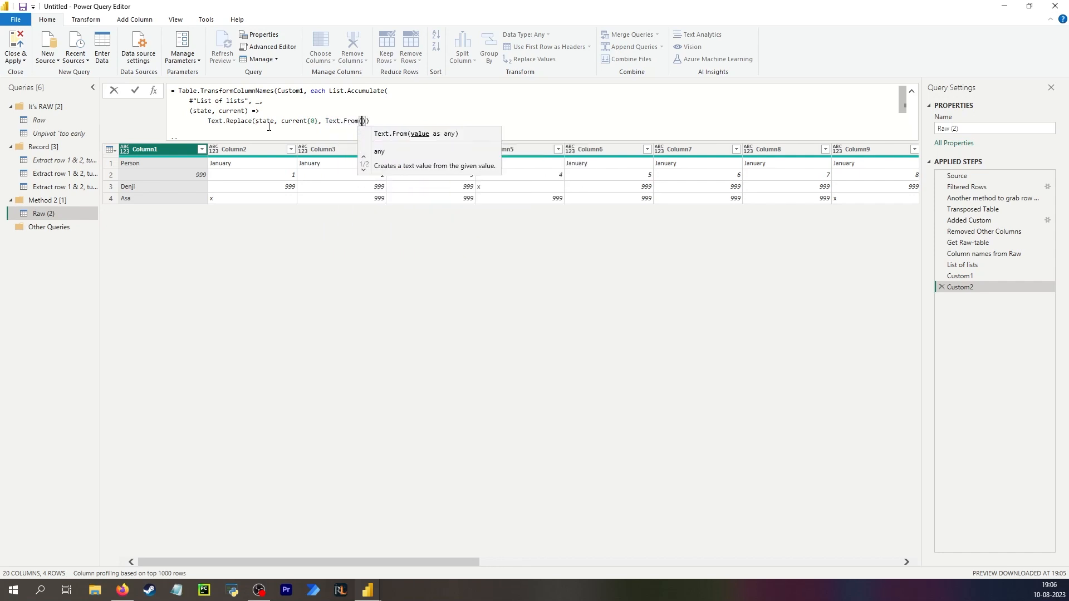
text({1})
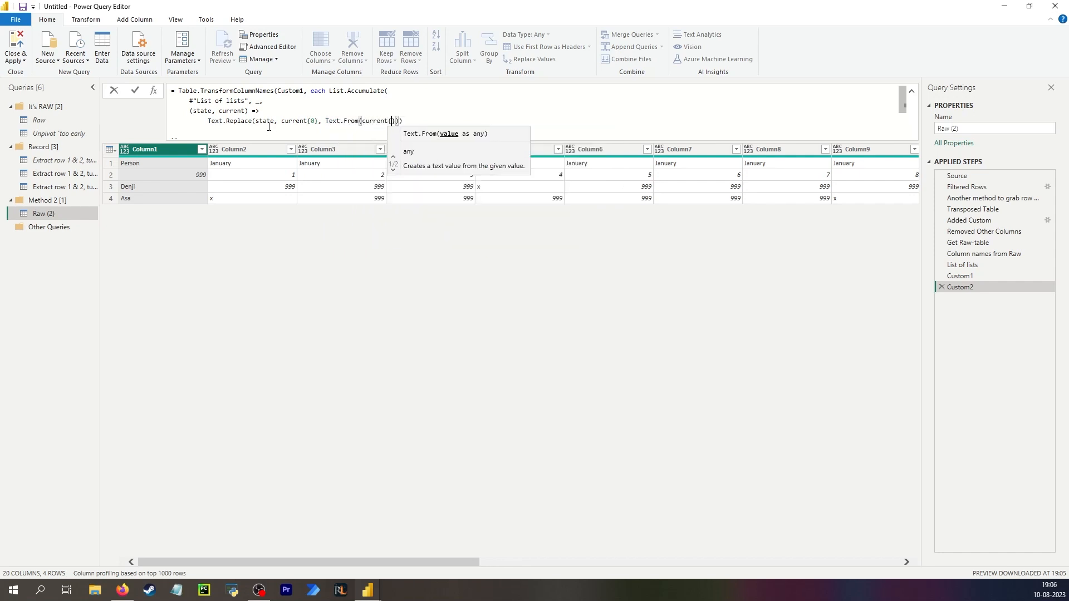
key(Return)
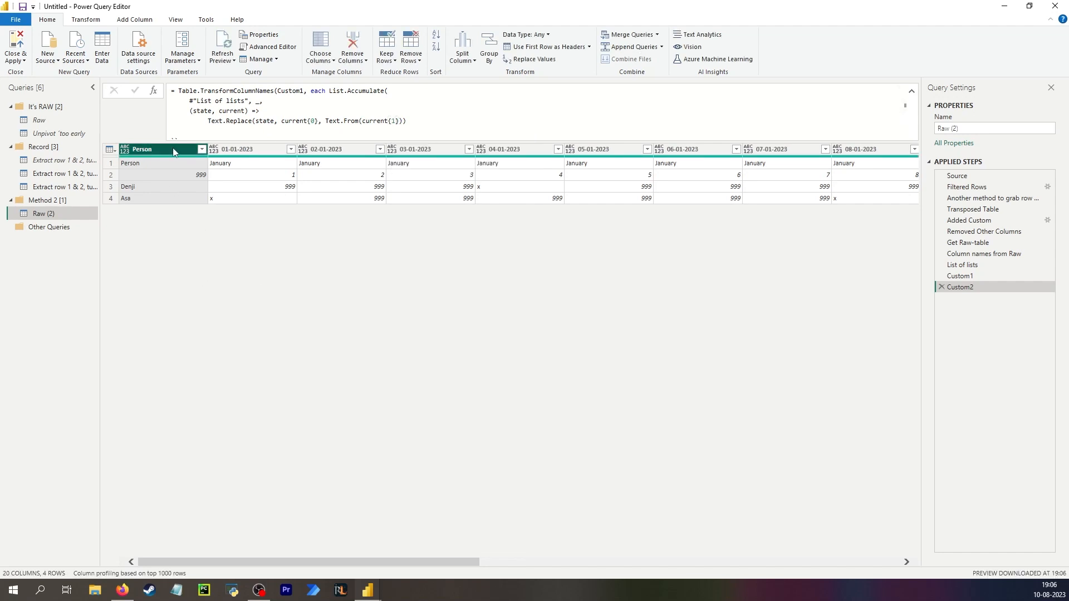
Scroll through Custom2's columns, checking 01-01-2023, 08-01-2023 and the garbled Person0–Person2 headers.
click(263, 148)
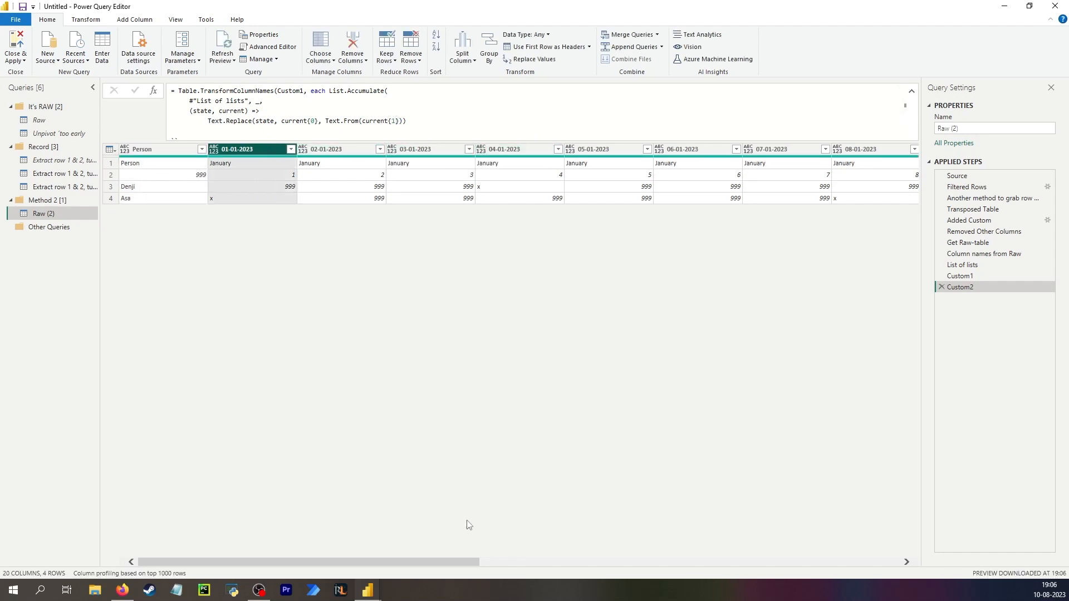
drag(480, 560, 575, 580)
click(593, 154)
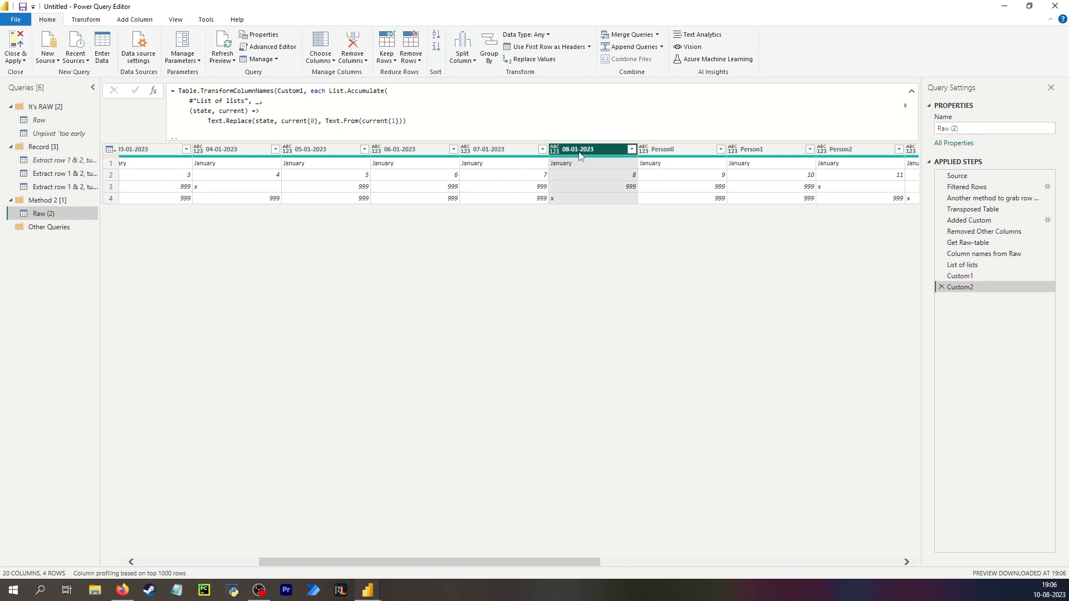
click(674, 148)
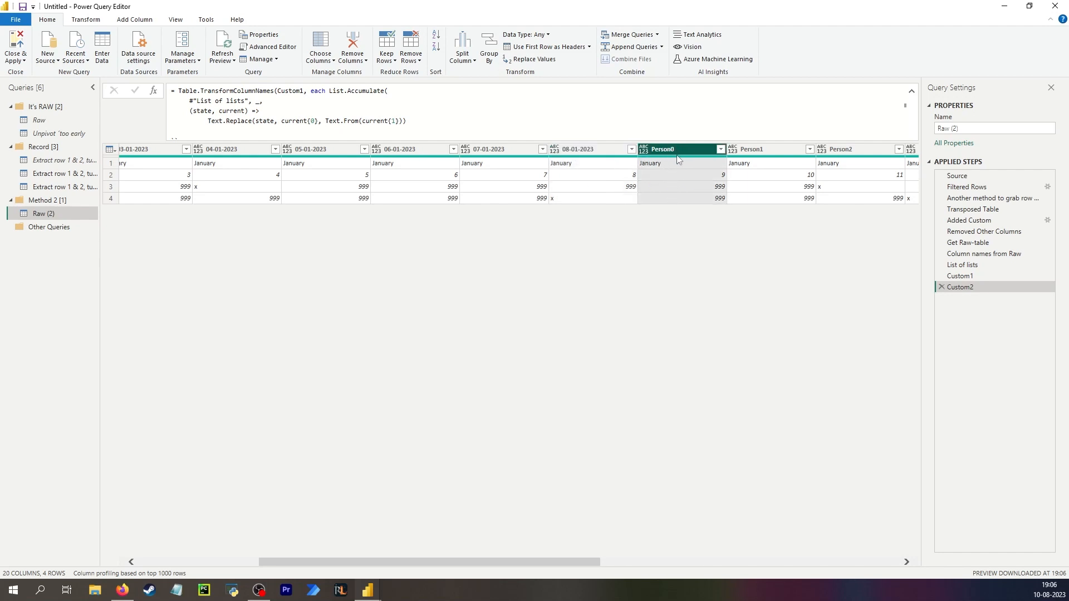
click(791, 151)
click(855, 149)
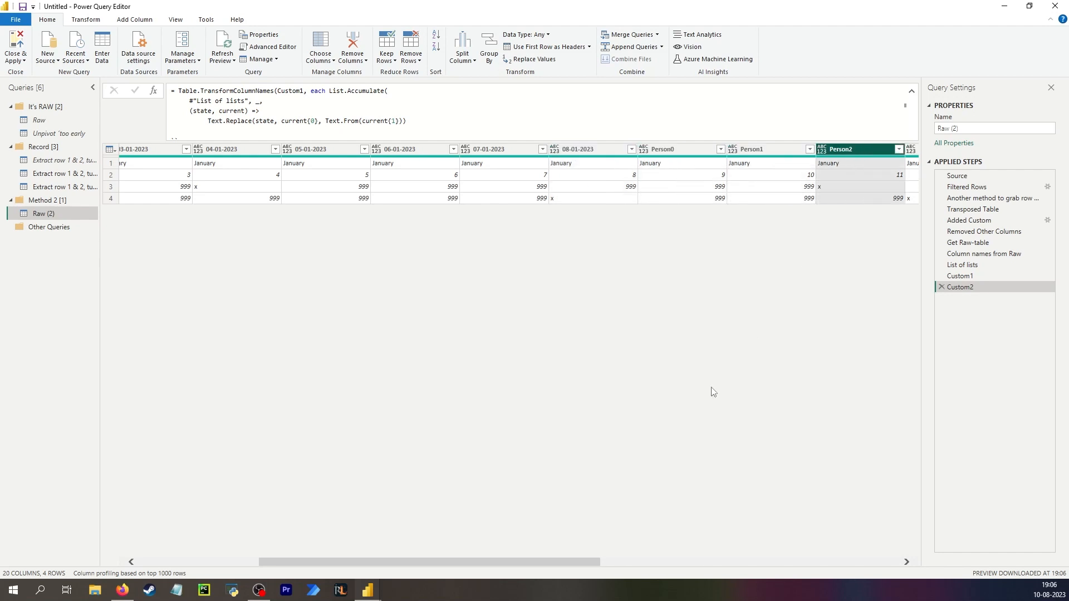
drag(582, 562, 882, 579)
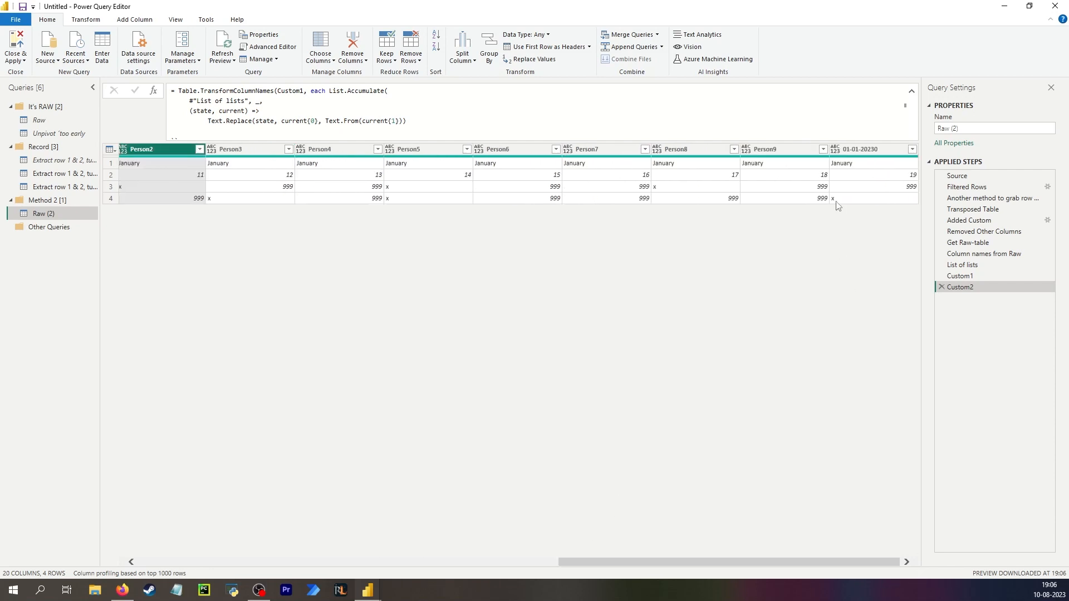
click(860, 150)
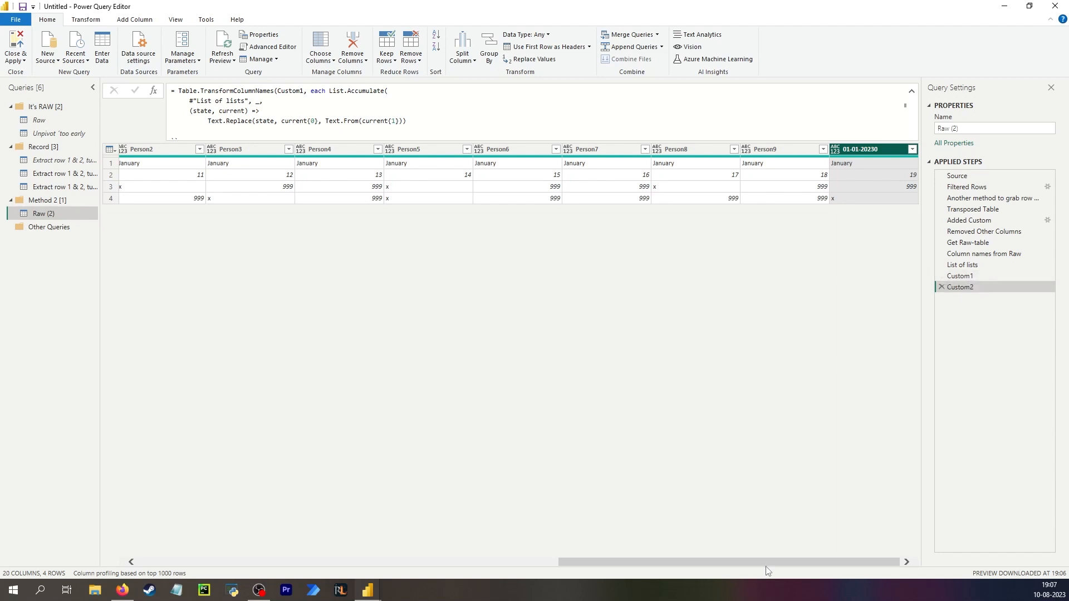
drag(766, 566, 299, 562)
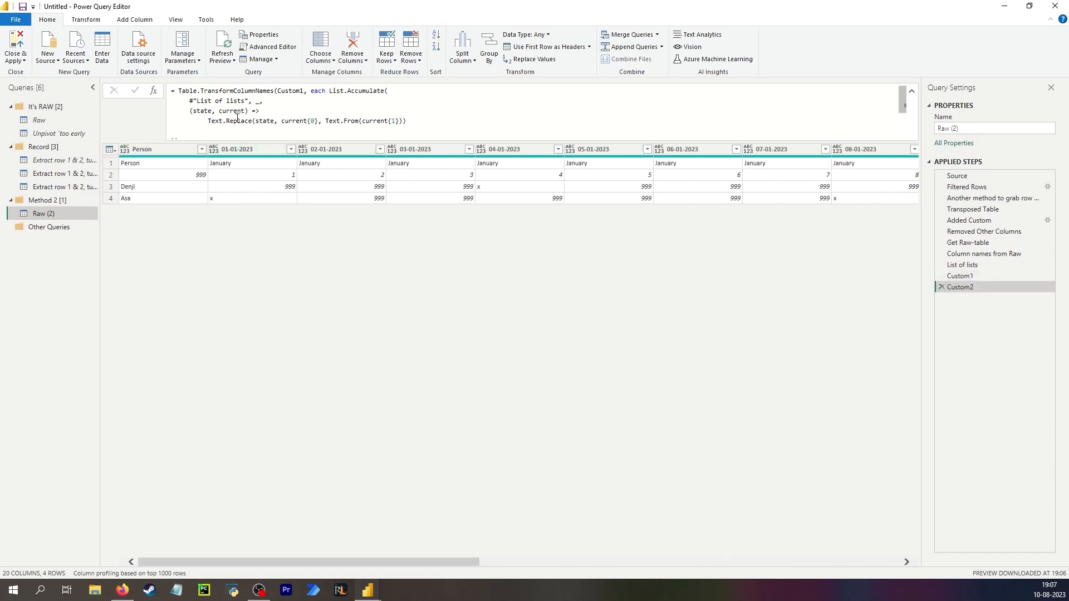
Examine the state, current{0} and Text.From arguments of Text.Replace, then display the Custom1 step.
click(263, 119)
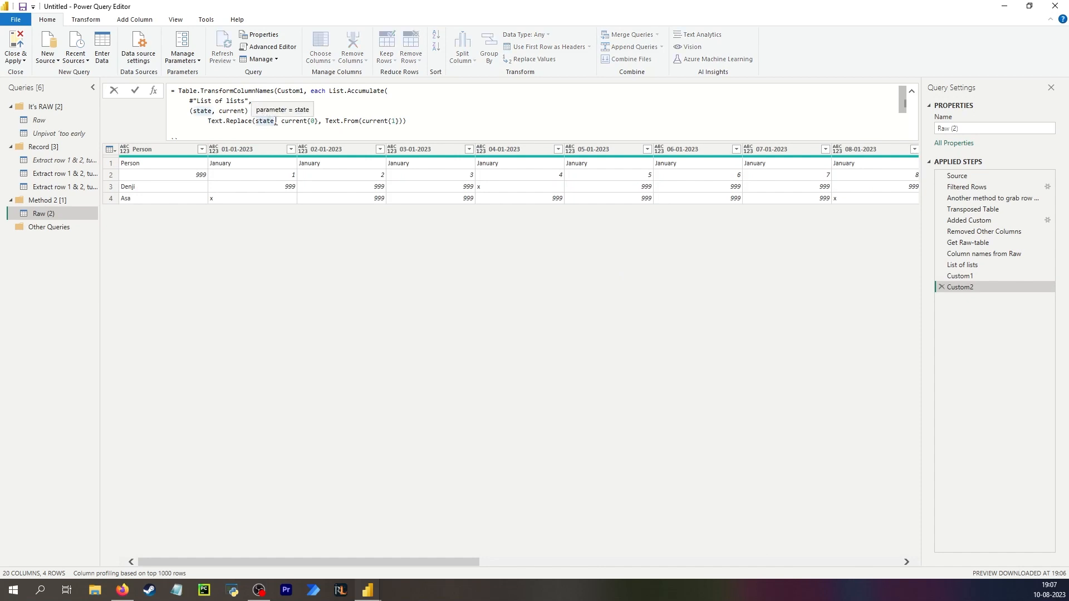
drag(273, 120, 255, 121)
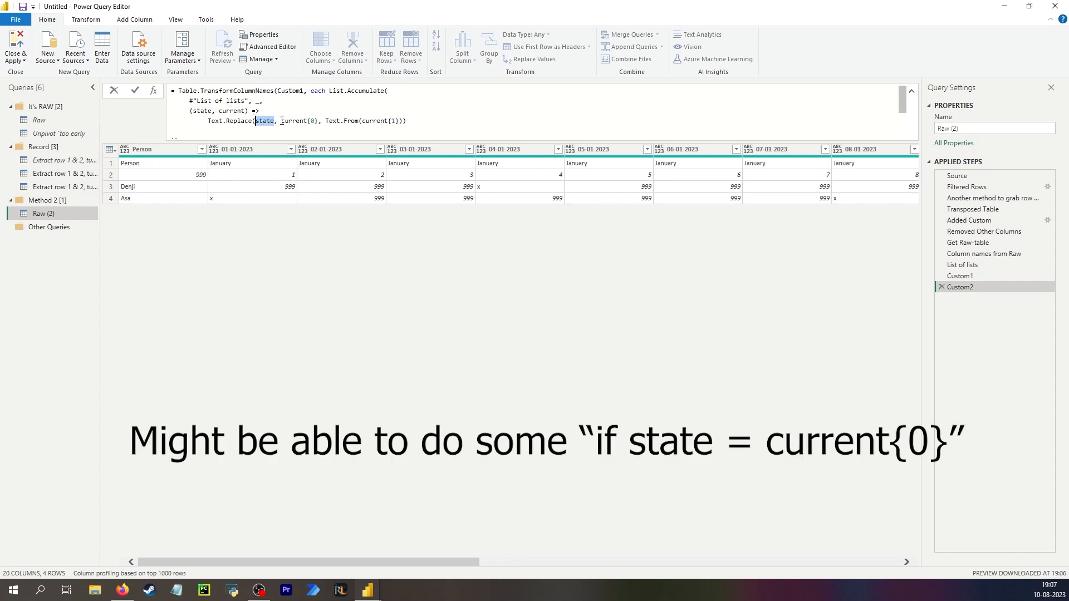
drag(281, 121, 318, 119)
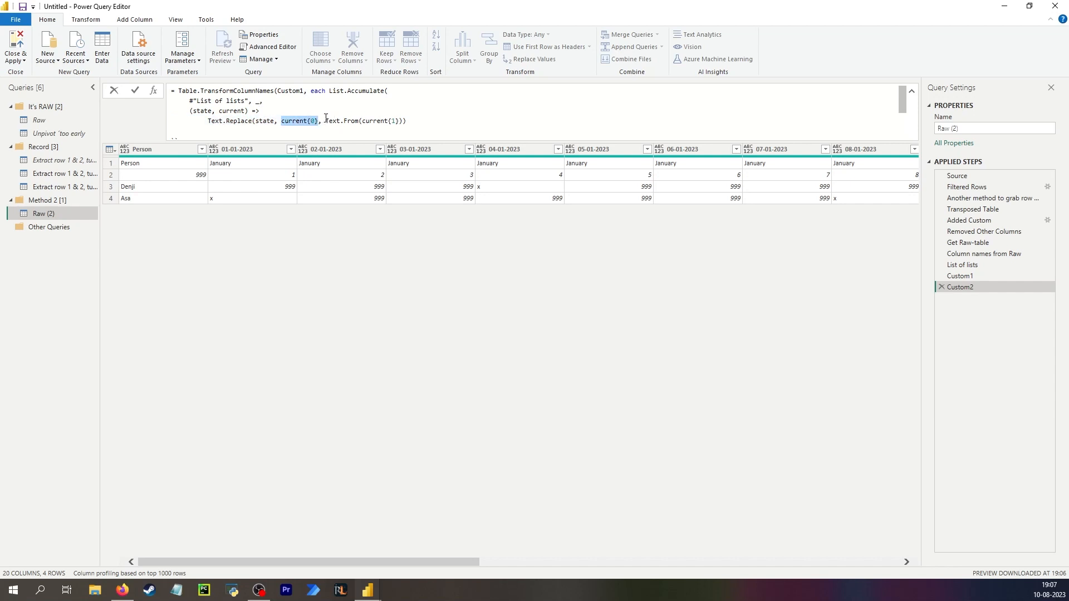
drag(326, 118, 406, 121)
click(224, 248)
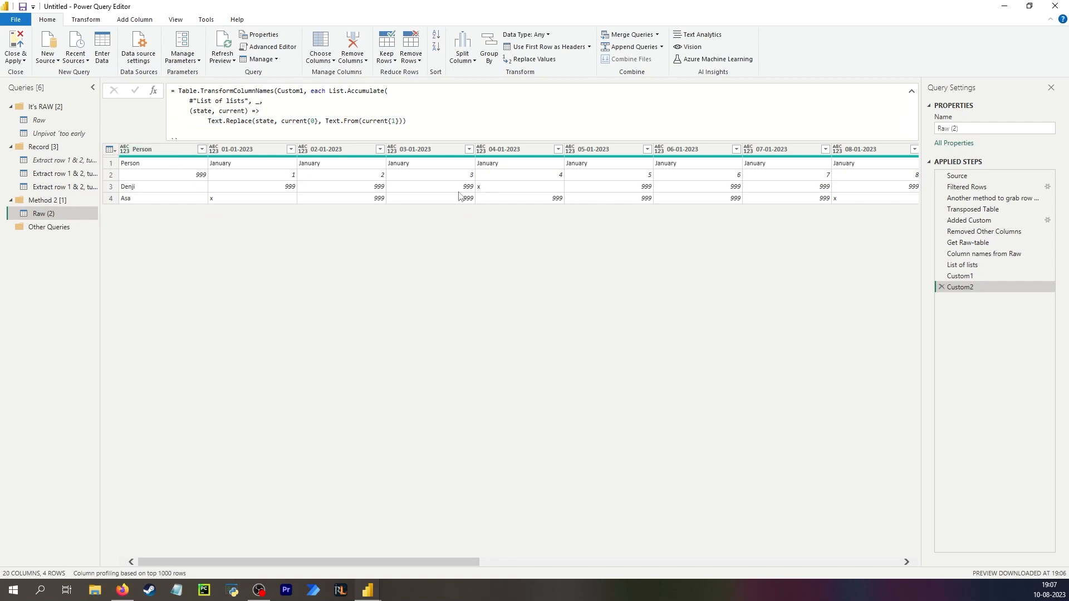
click(983, 276)
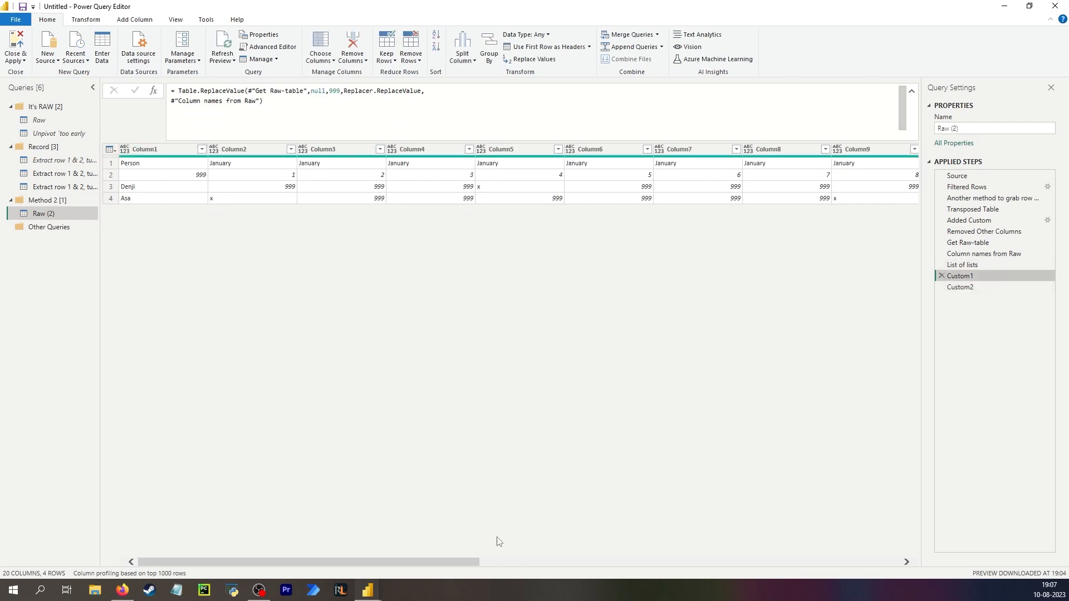
Preview the pairs Column20/19-01-2023, Column1/Person and Column2/01-01-2023, comparing with Custom2.
drag(468, 562, 888, 562)
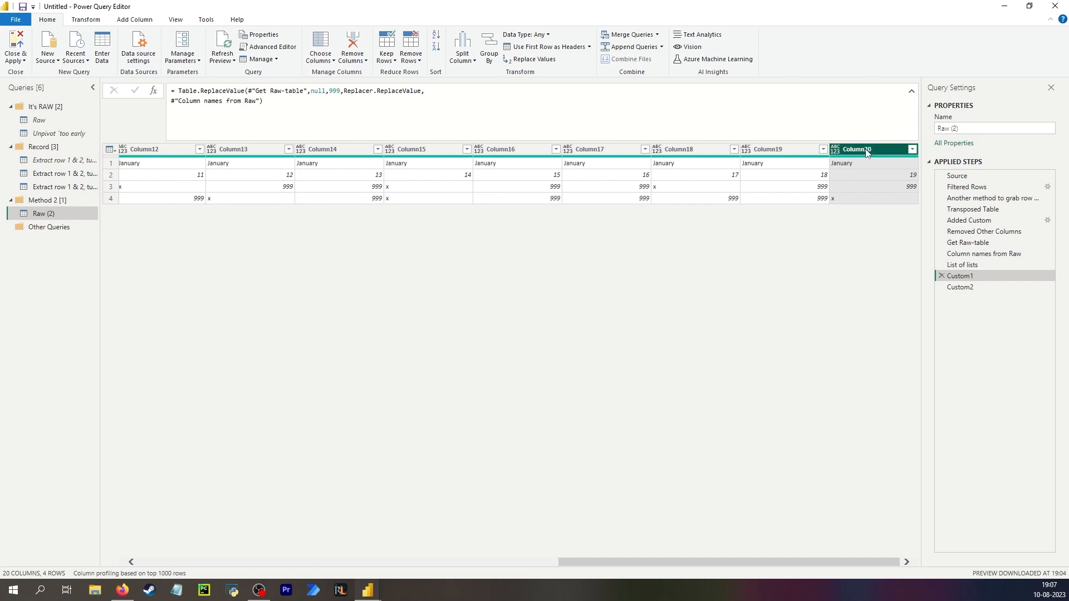
click(984, 265)
click(228, 382)
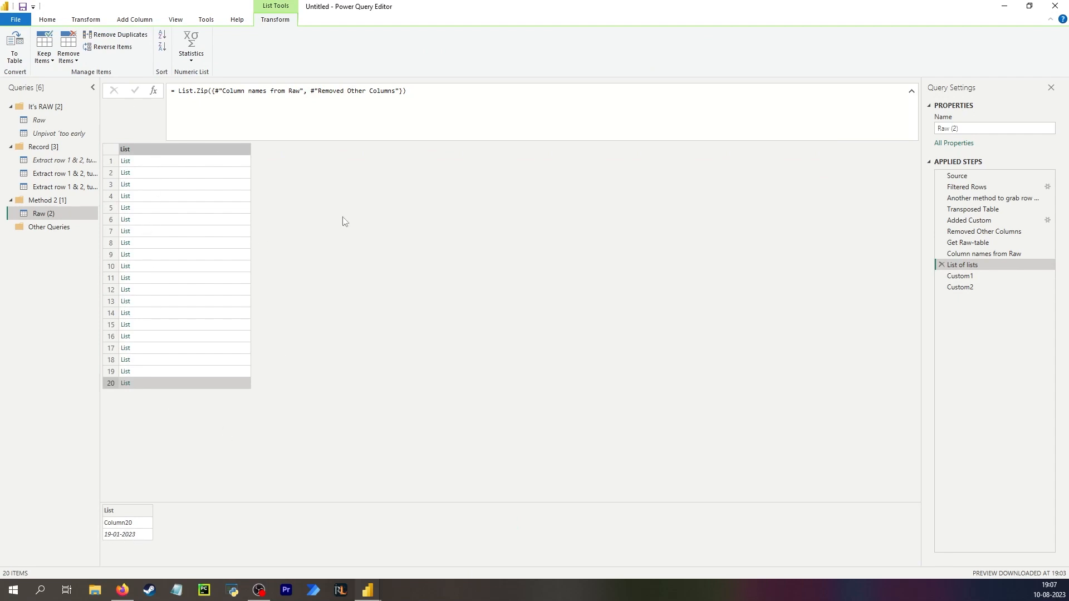
click(193, 161)
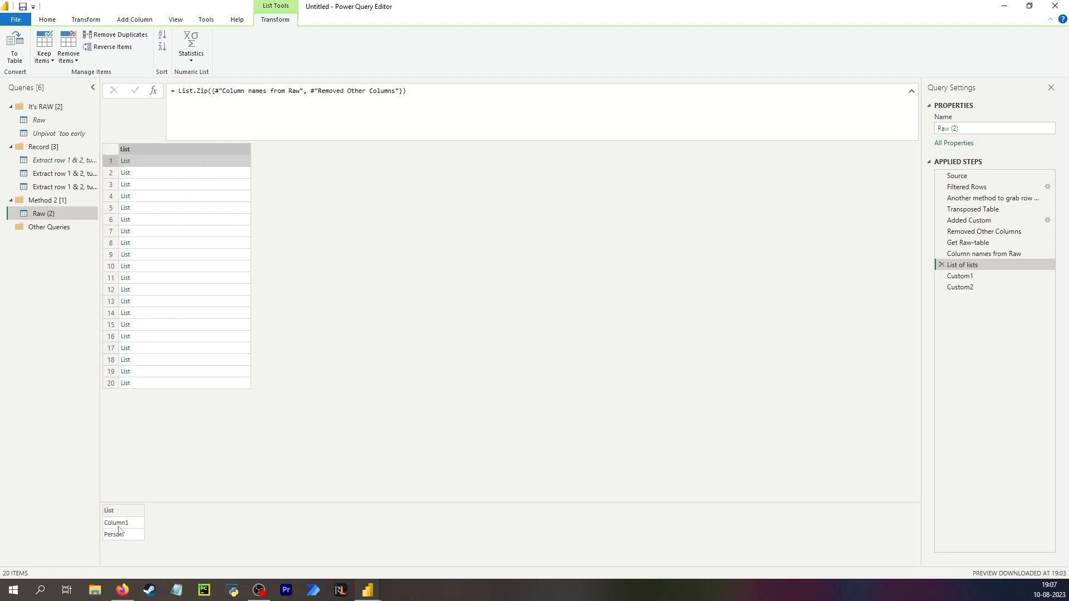
click(140, 177)
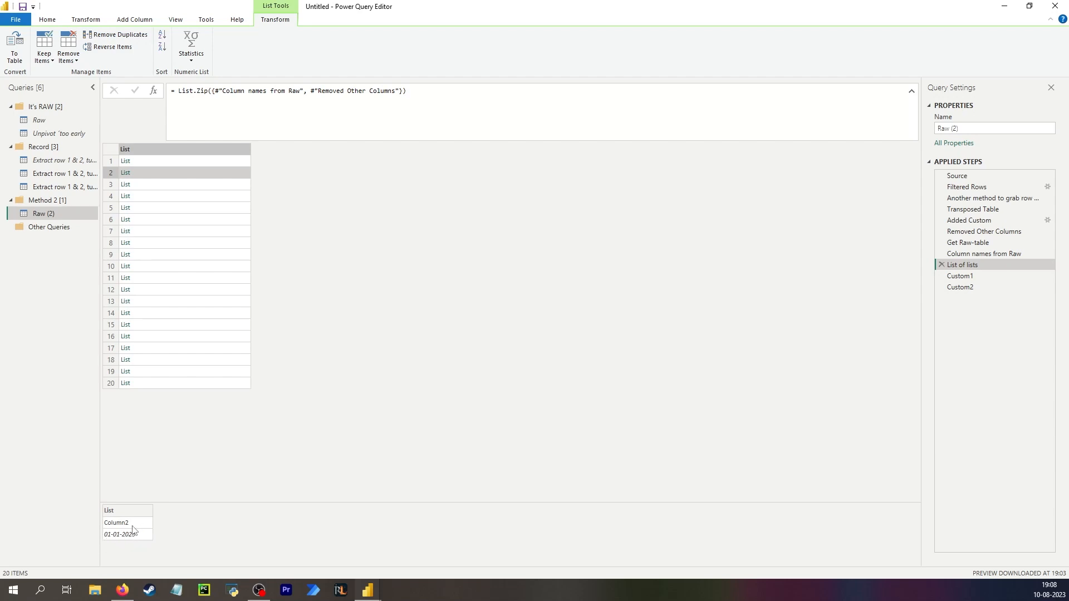
click(973, 287)
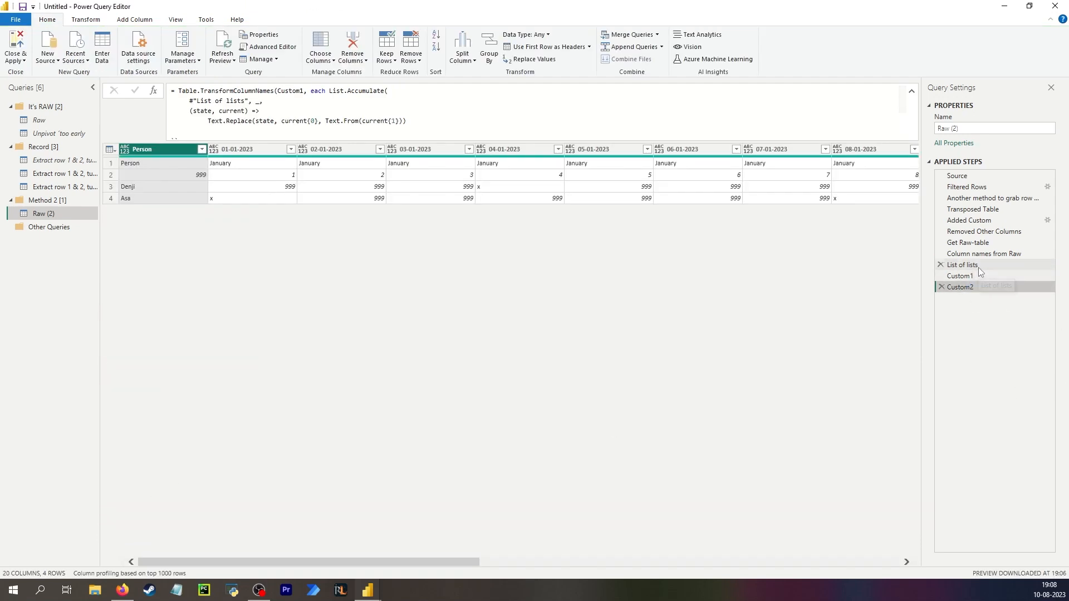
click(978, 265)
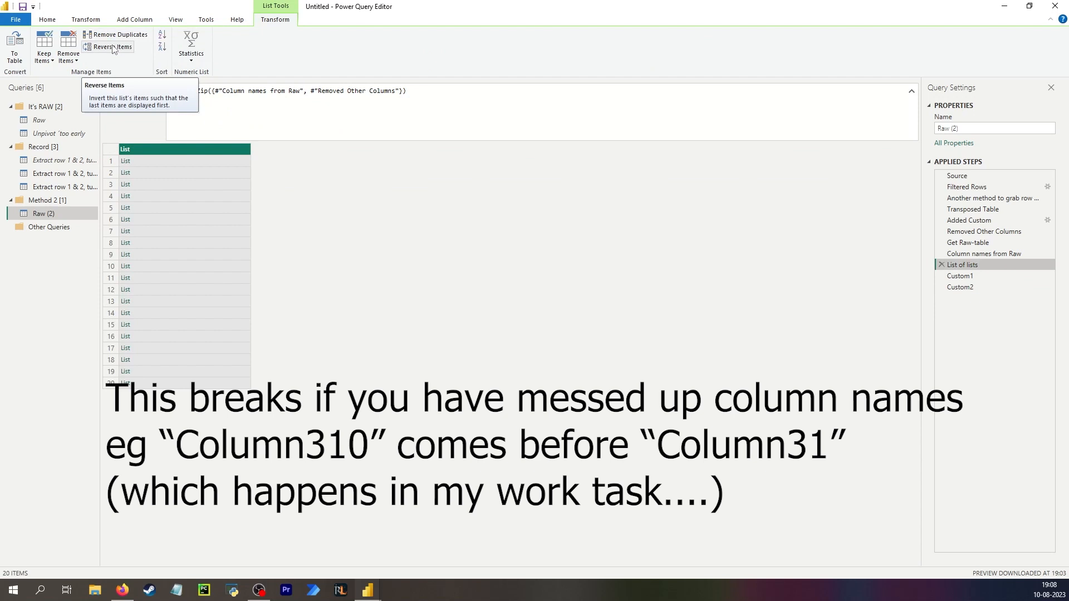
Preview the first zipped pair in List of lists, which pairs Column1 with Person.
click(151, 160)
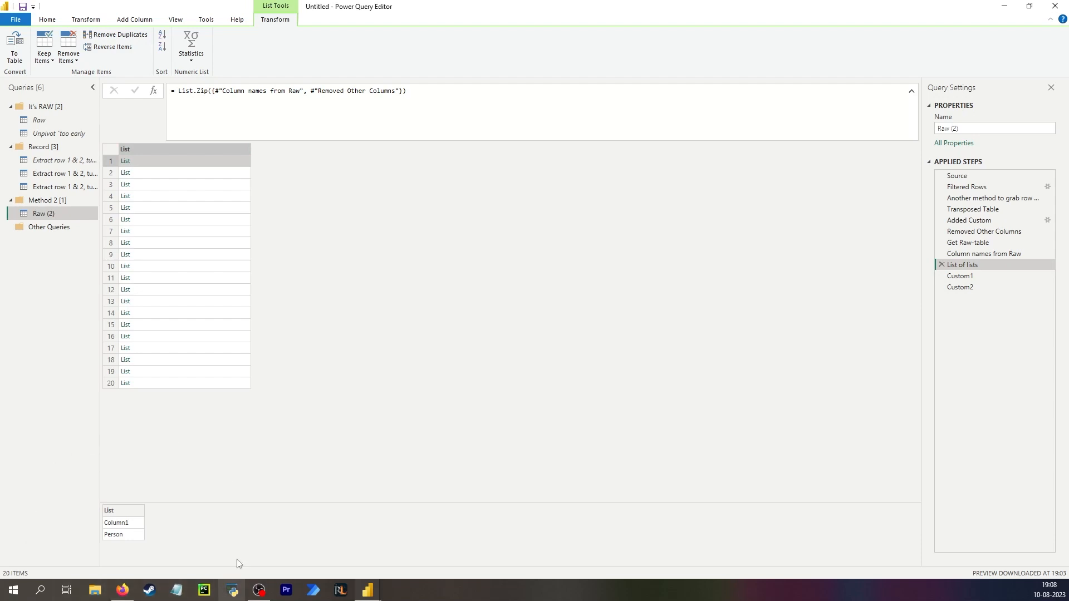
Copy List.Reverse( from a trial Reversed List step, delete that step, and paste it before List.Zip.
click(116, 49)
click(578, 319)
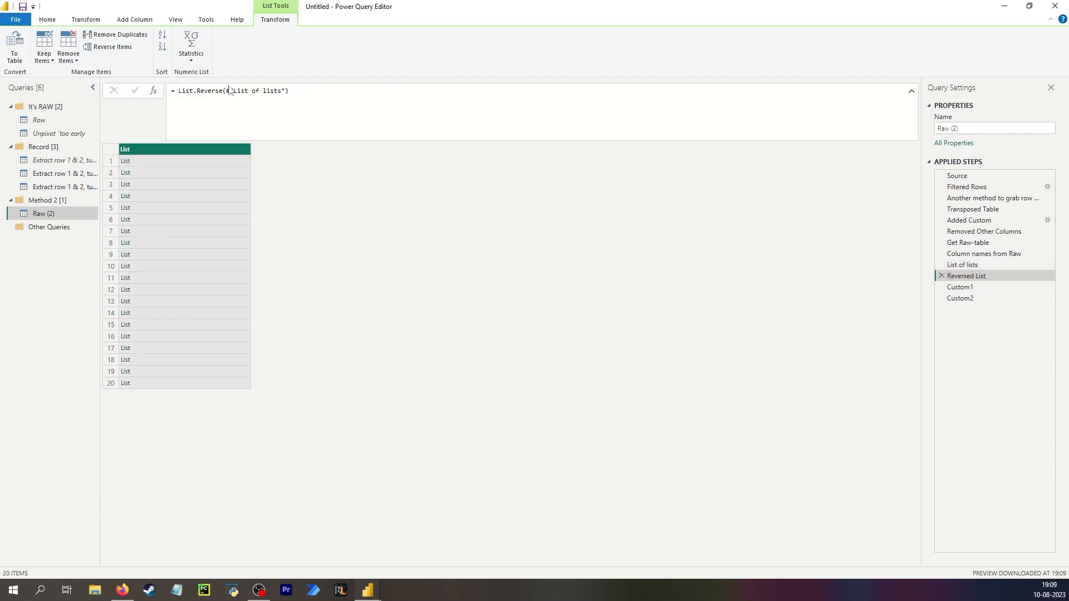
drag(227, 91, 181, 92)
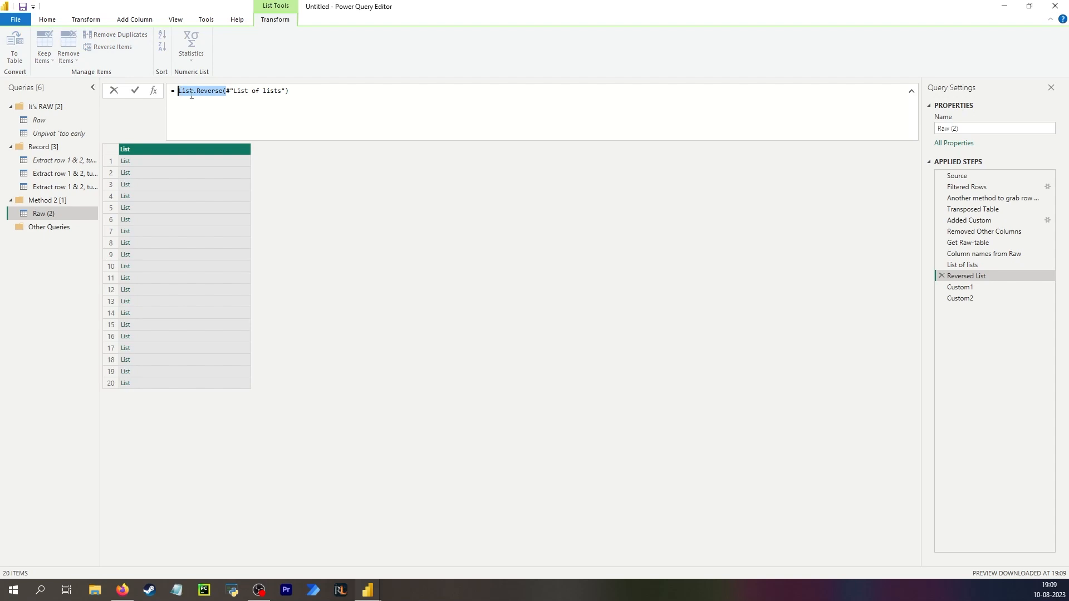
click(942, 276)
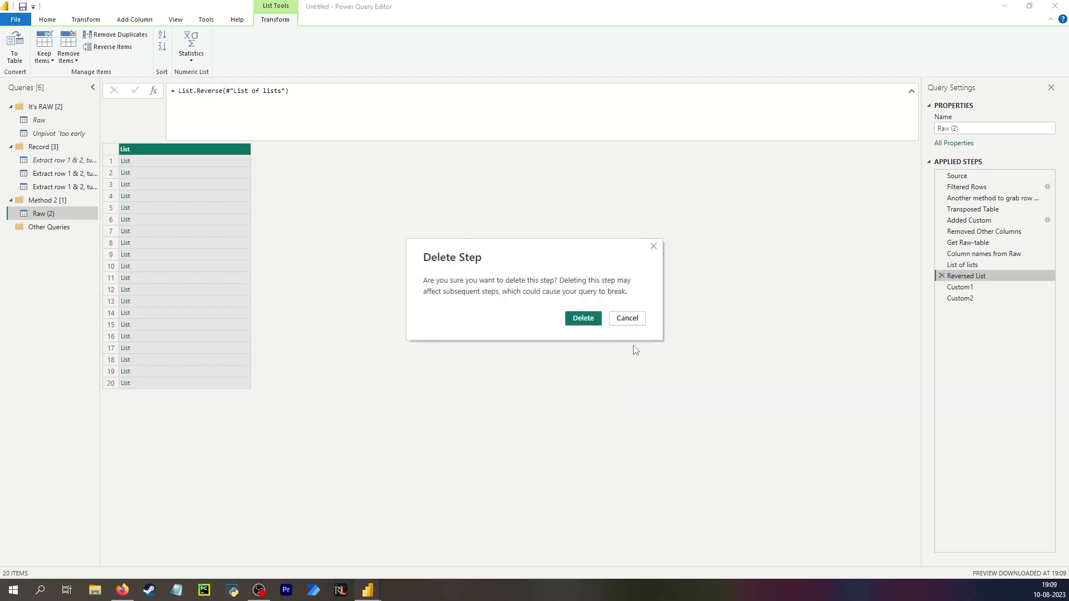
click(580, 316)
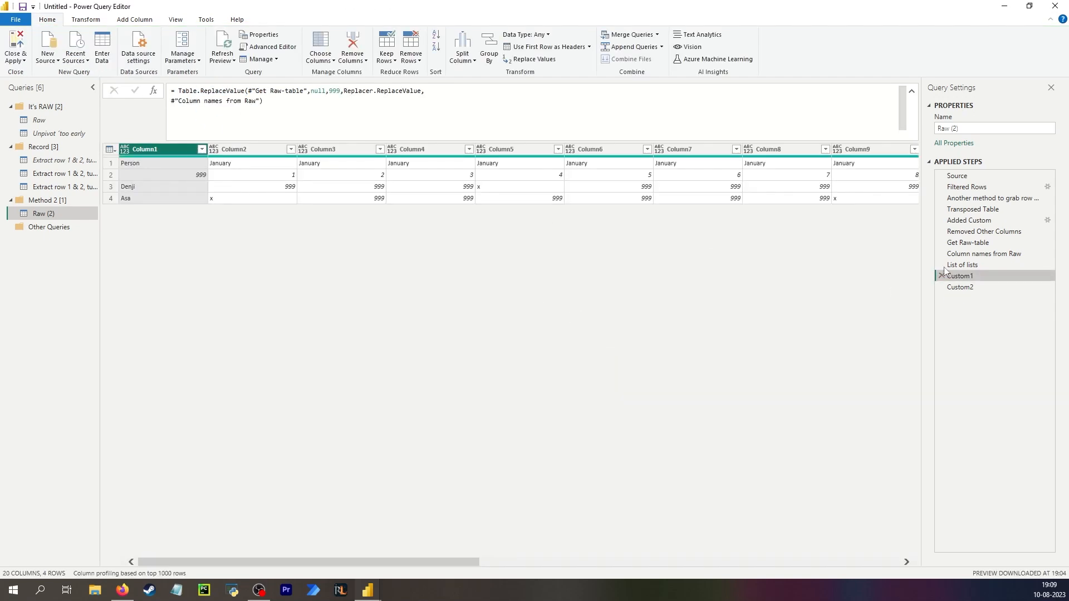
click(989, 262)
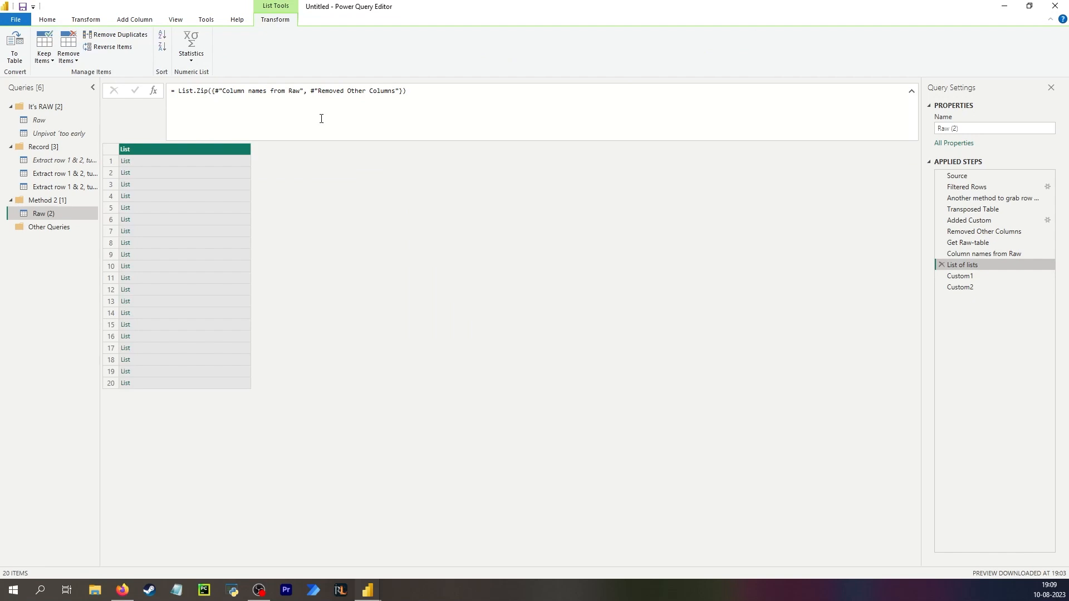
click(180, 90)
text(List.Reverse()
Close the List.Reverse(List.Zip(...)) formula and confirm the first pair is now Column20 and 19-01-2023.
click(486, 93)
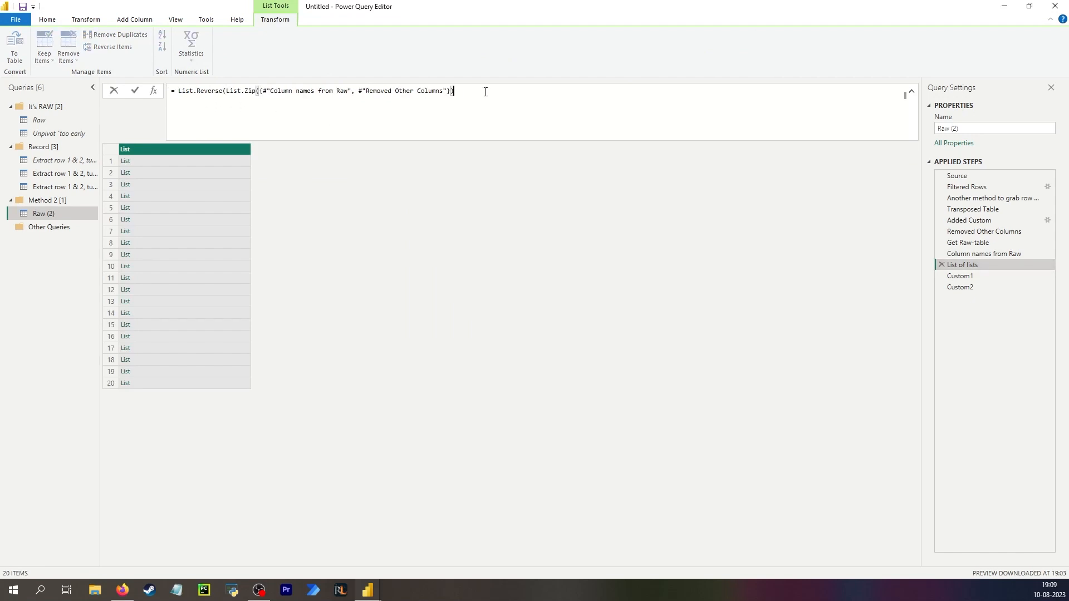
text())
key(Return)
click(178, 161)
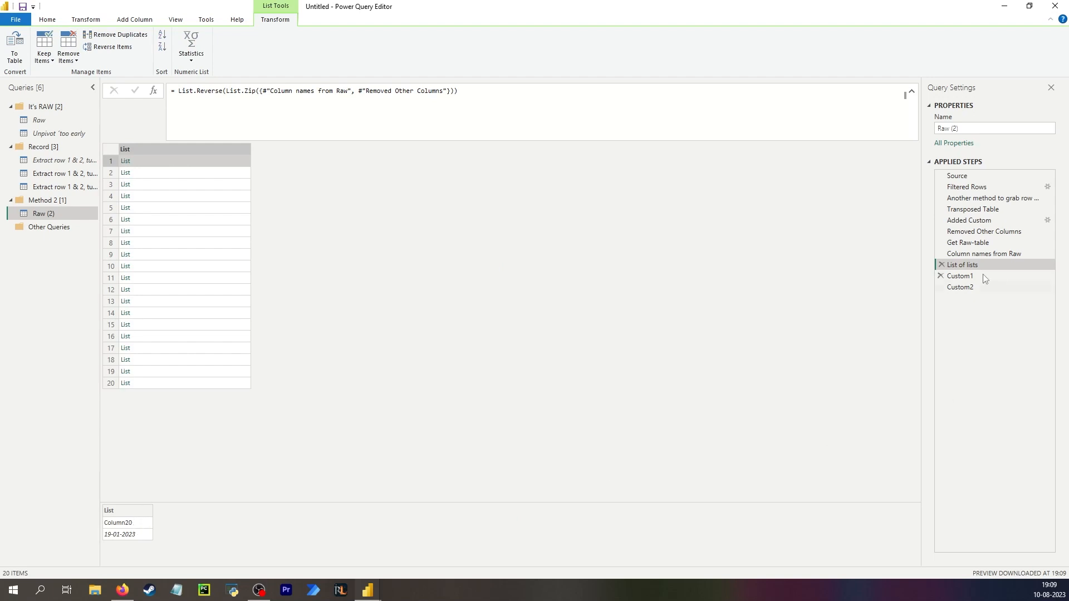
Check that Custom2's headers now run Person, 01-01-2023 through 19-01-2023, comparing against Custom1.
click(971, 287)
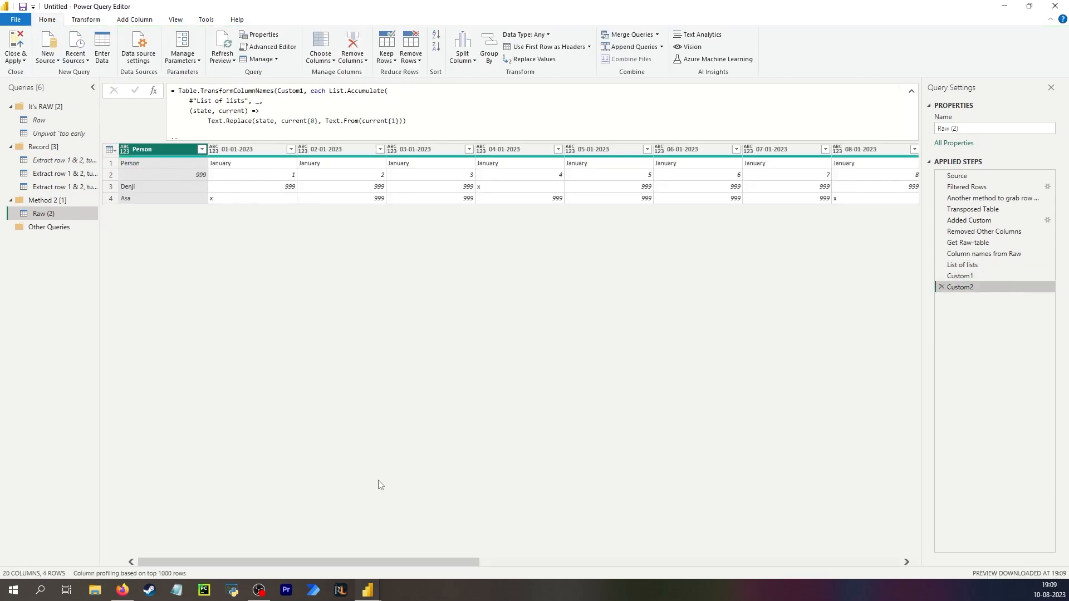
drag(399, 564, 891, 563)
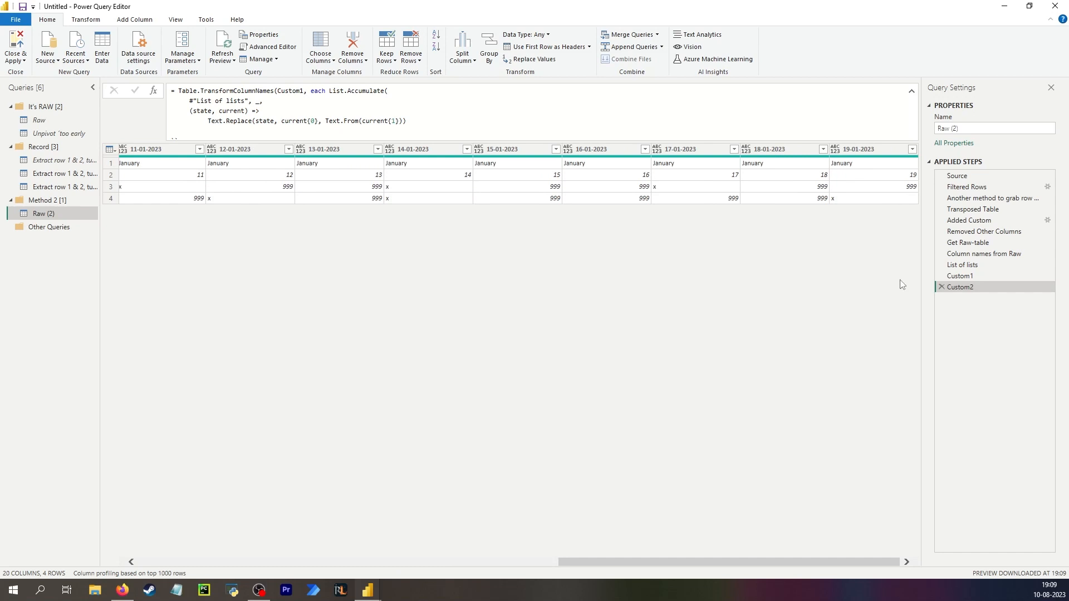
click(860, 148)
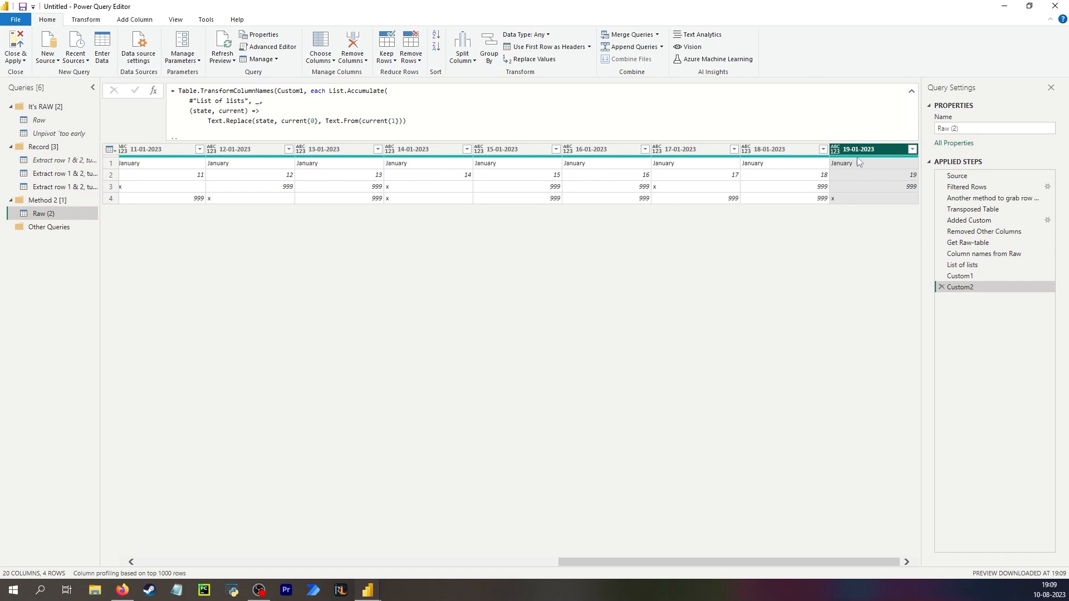
click(976, 277)
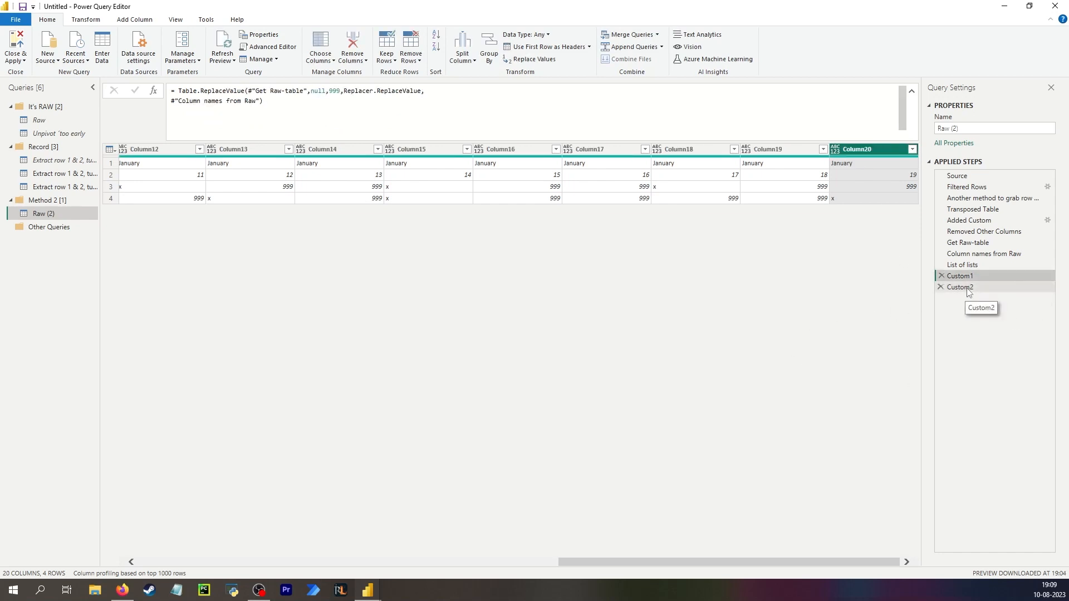
click(967, 288)
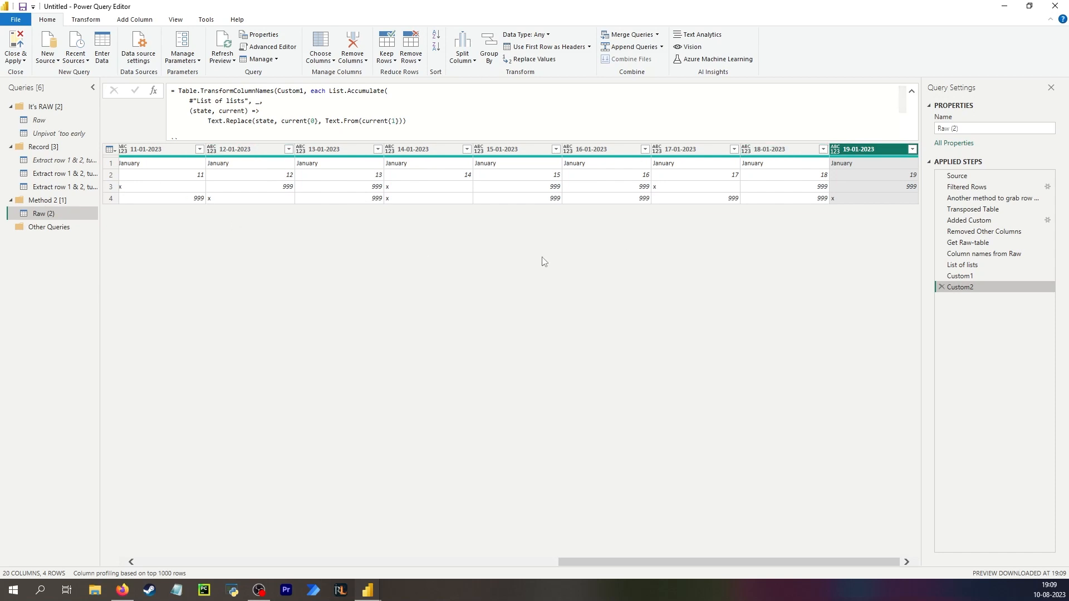
click(989, 265)
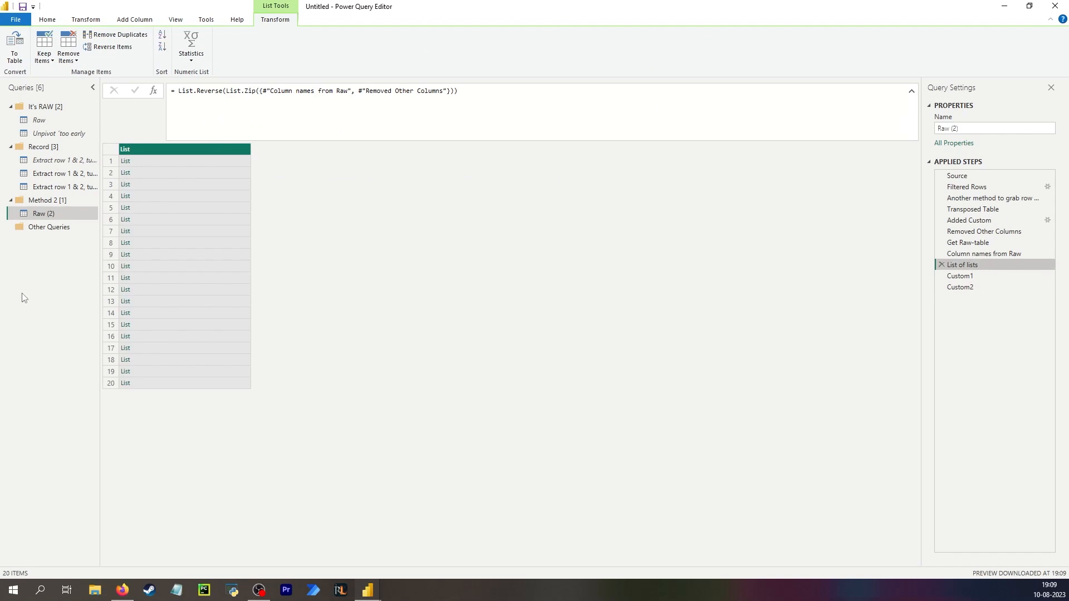
click(980, 286)
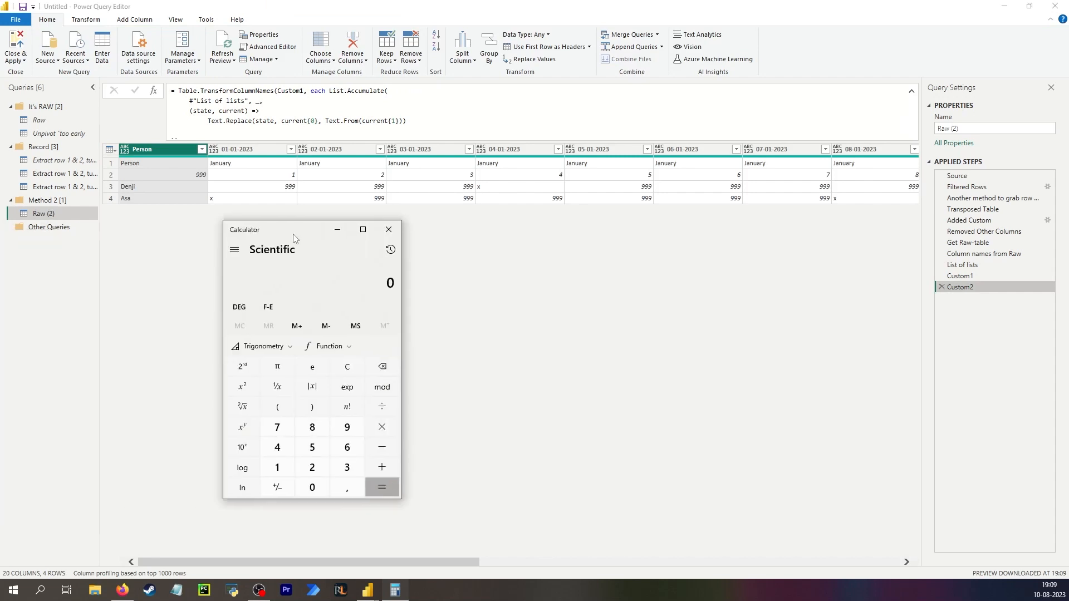
Calculate 260 × 260 in Calculator, getting 67.600, then close it.
text(260)
key(asterisk)
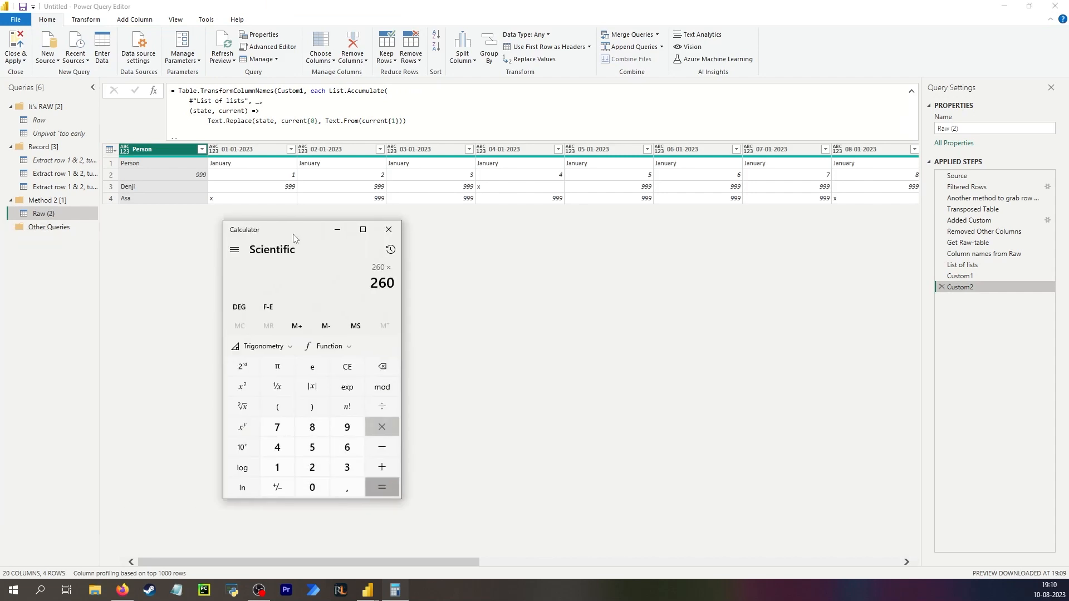
text(260)
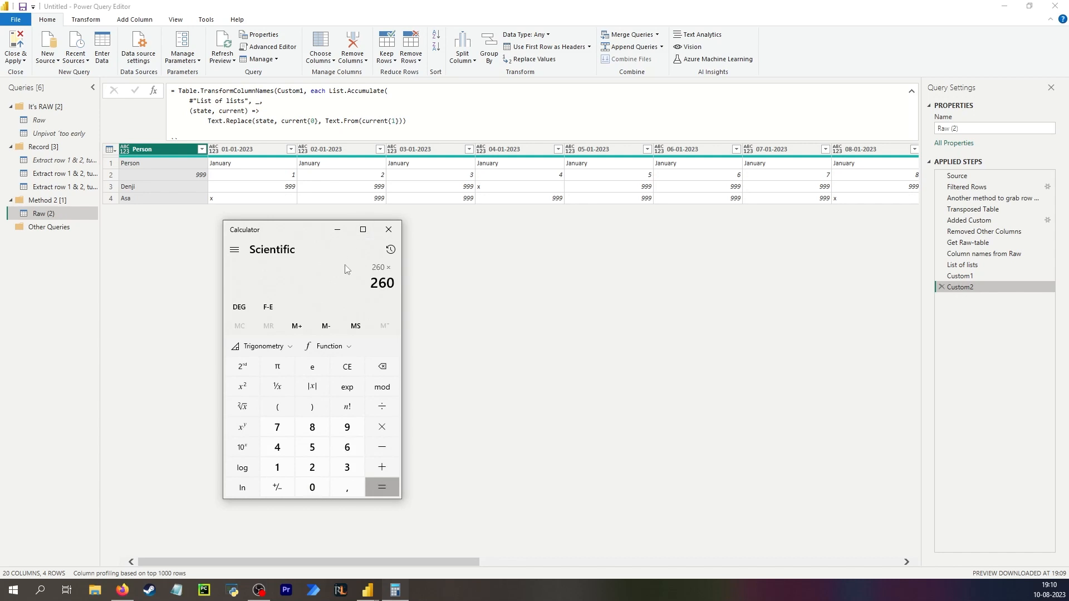
key(Return)
click(389, 230)
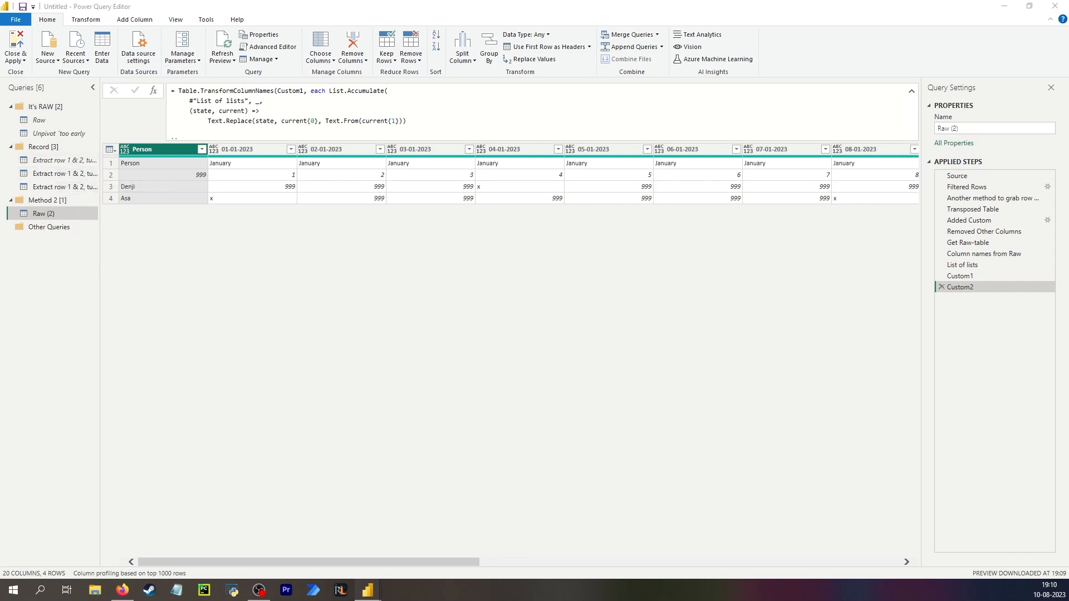
Remove the top 2 rows from Raw (2).
click(193, 165)
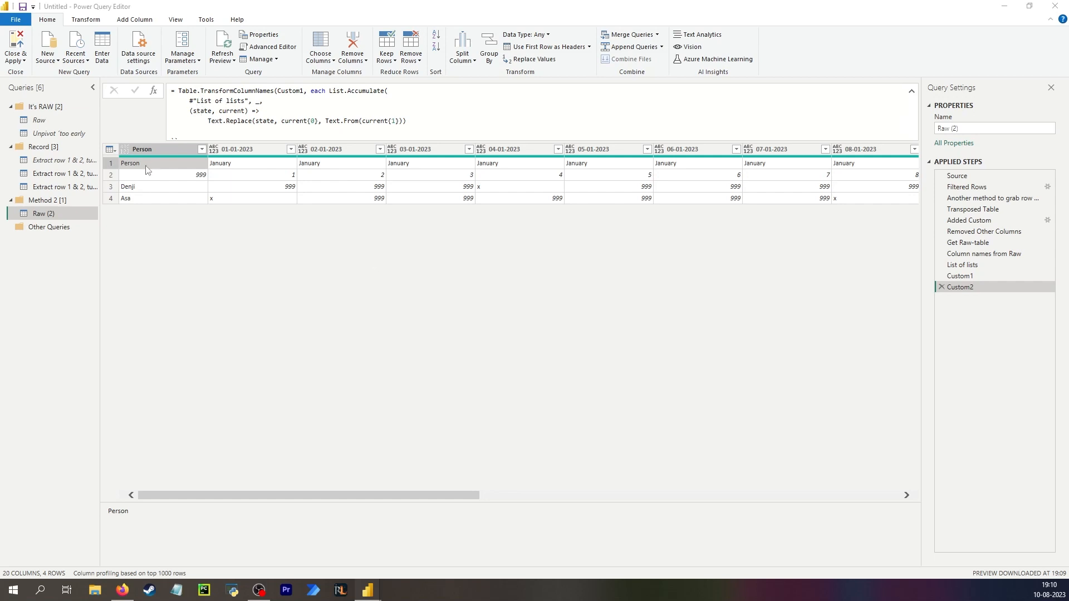
click(410, 60)
click(432, 72)
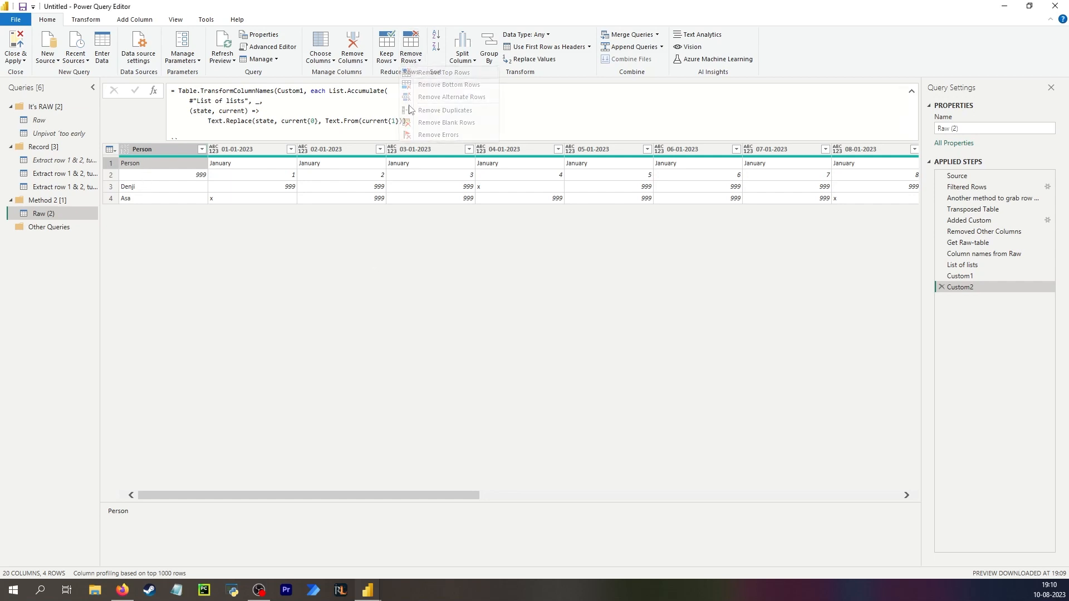
text(2)
click(647, 325)
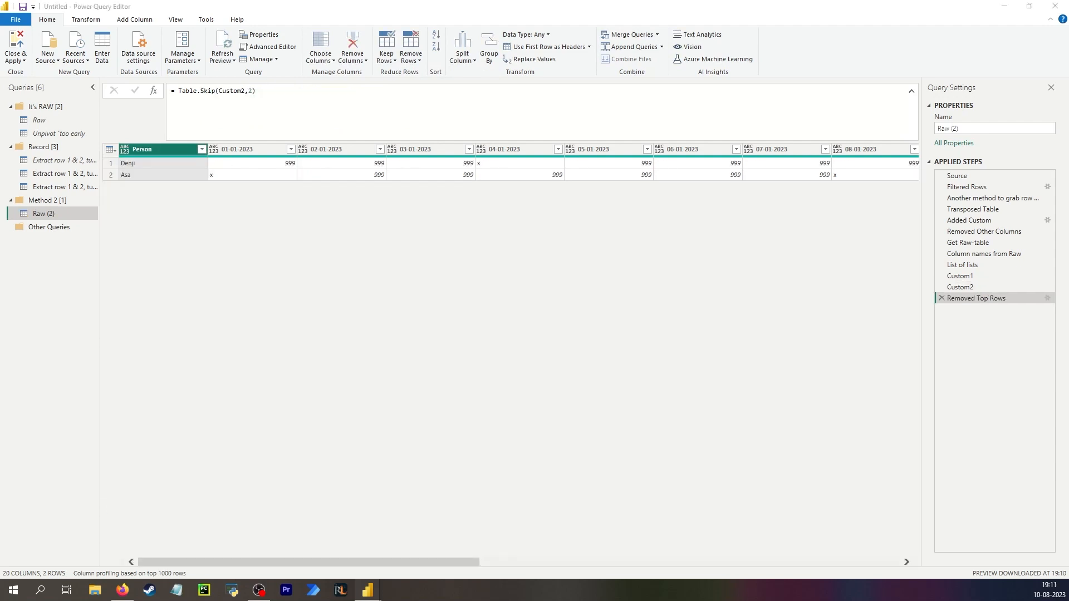
Unpivot all columns except Person, renaming Attribute and Value to Date and Type in the formula.
right_click(164, 154)
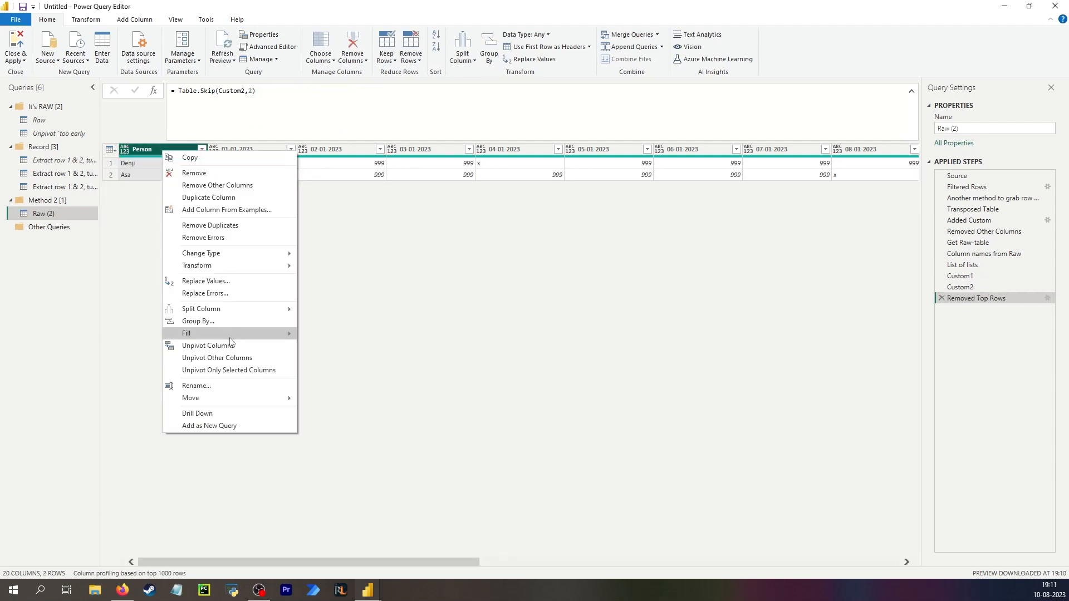
click(219, 358)
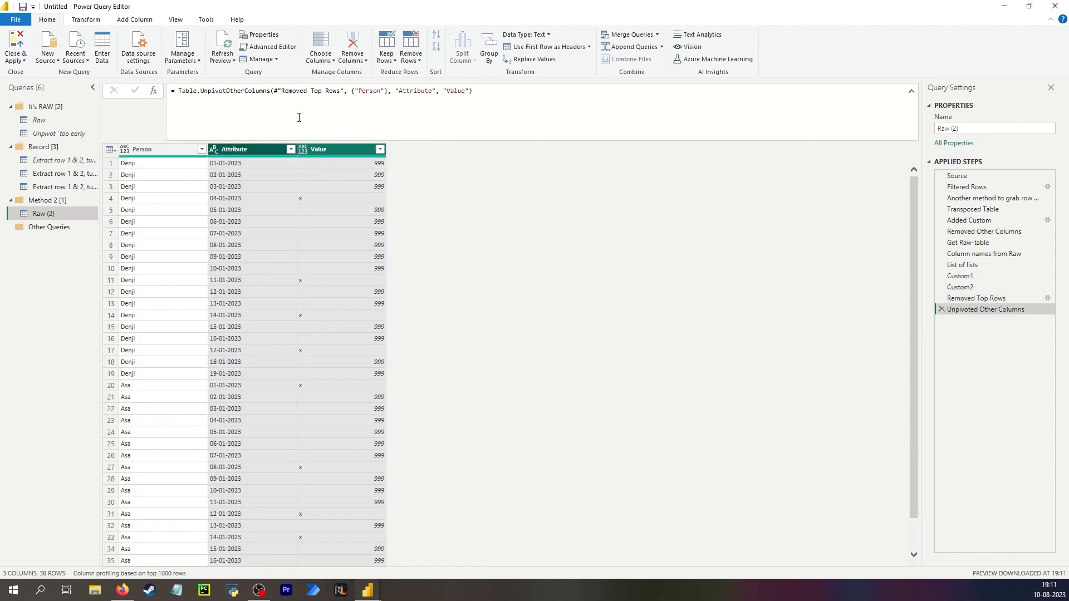
click(151, 162)
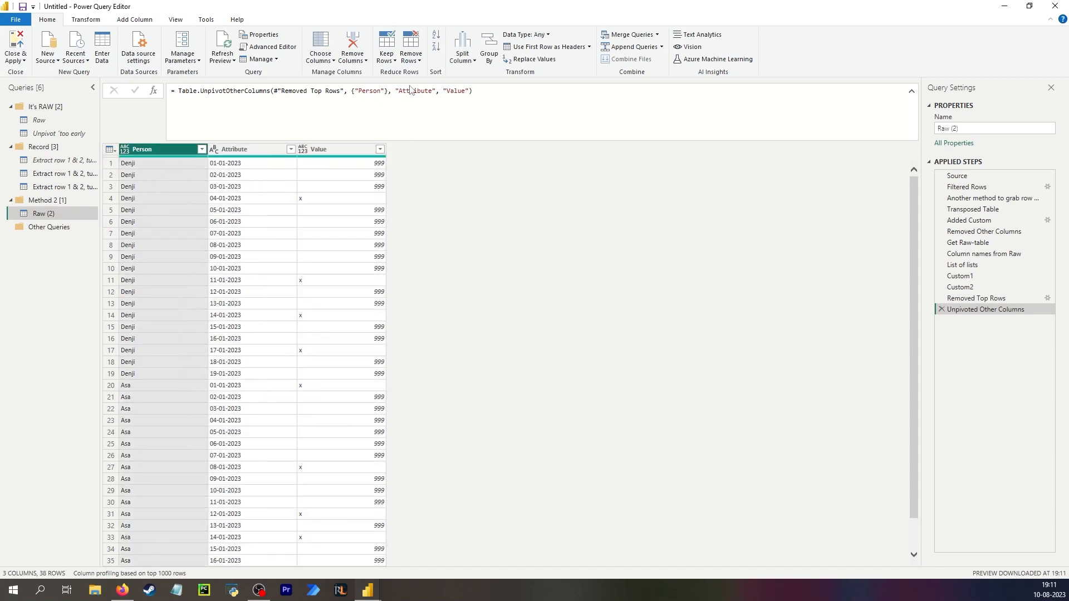
double_click(416, 91)
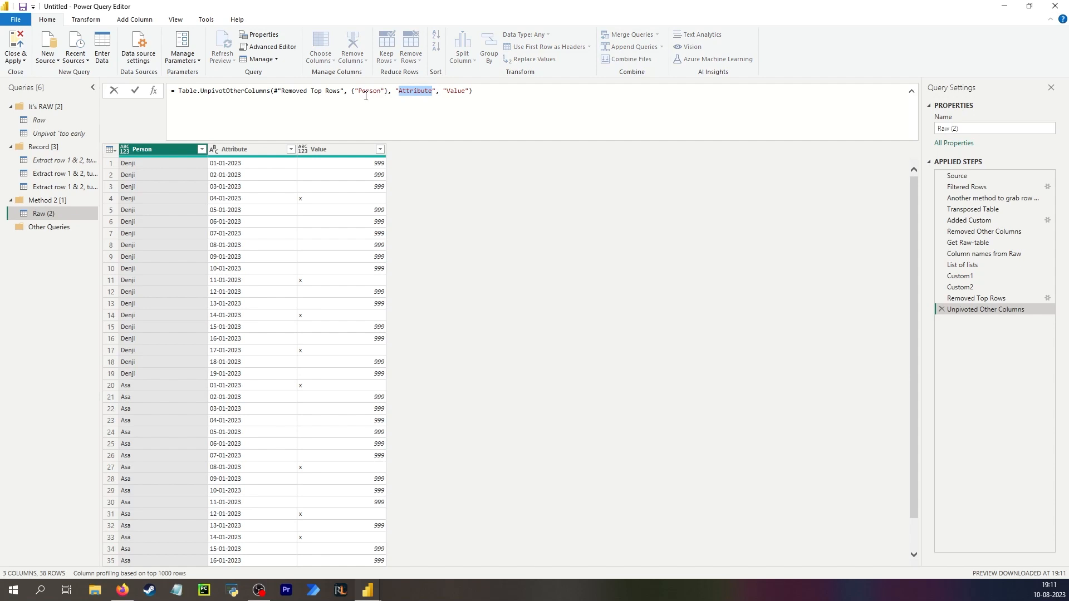
text(Date)
double_click(439, 91)
text(Type)
key(Return)
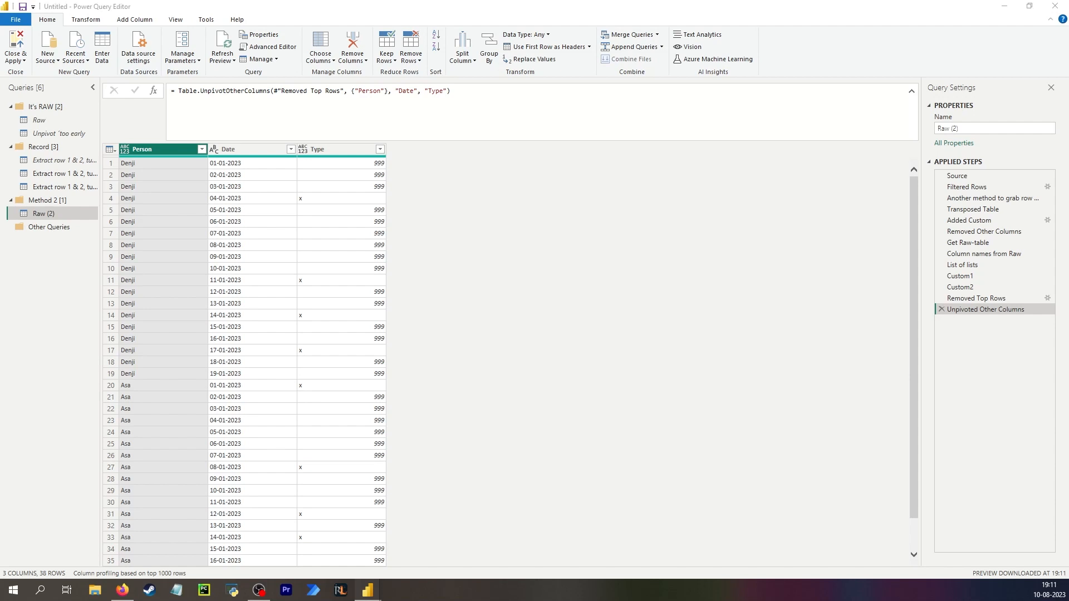
Replace the value 999 with null in the Type column.
click(329, 146)
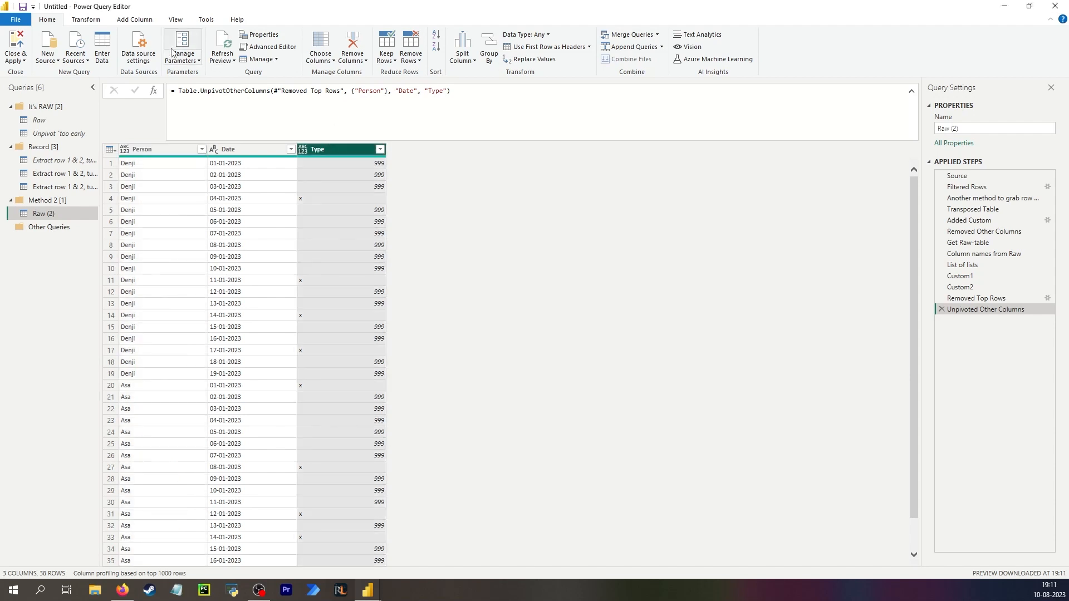
click(94, 20)
click(222, 35)
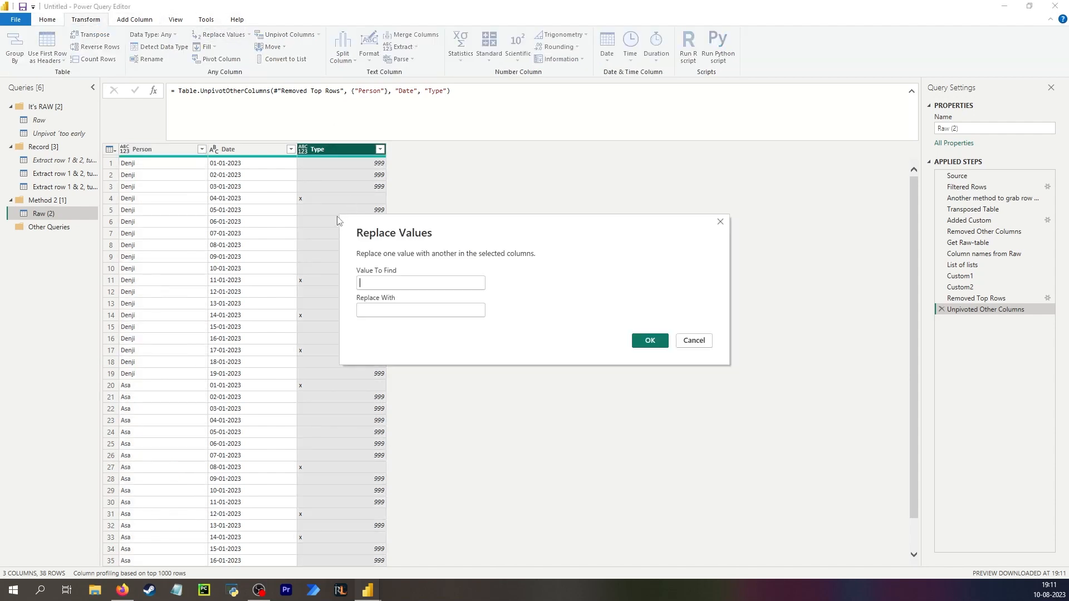
text(999)
click(381, 309)
text(null)
click(647, 340)
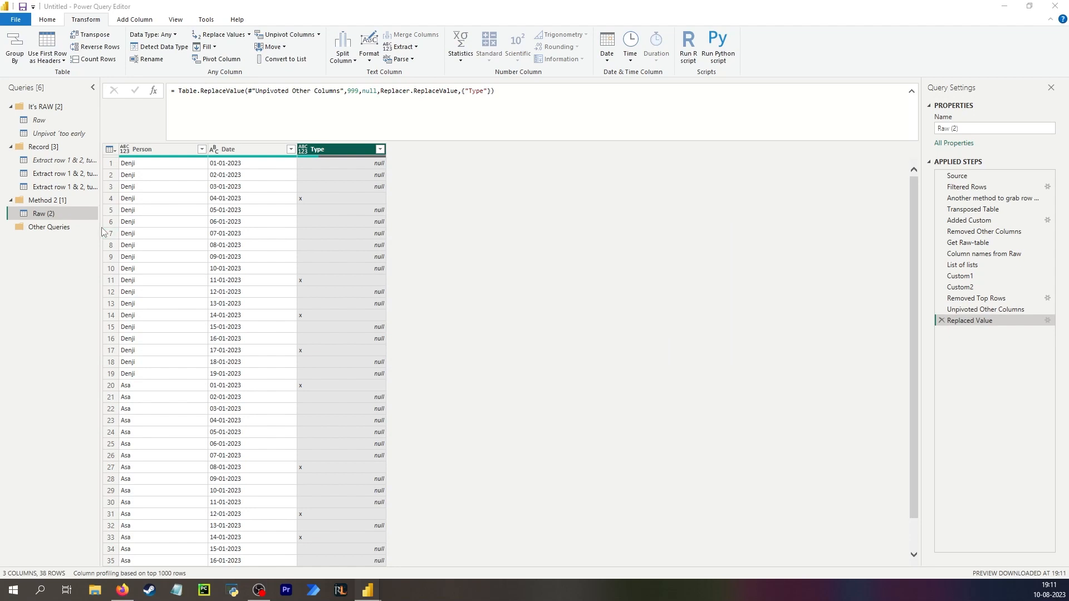
Compare the Raw (2) result with the three Extract row queries.
click(63, 187)
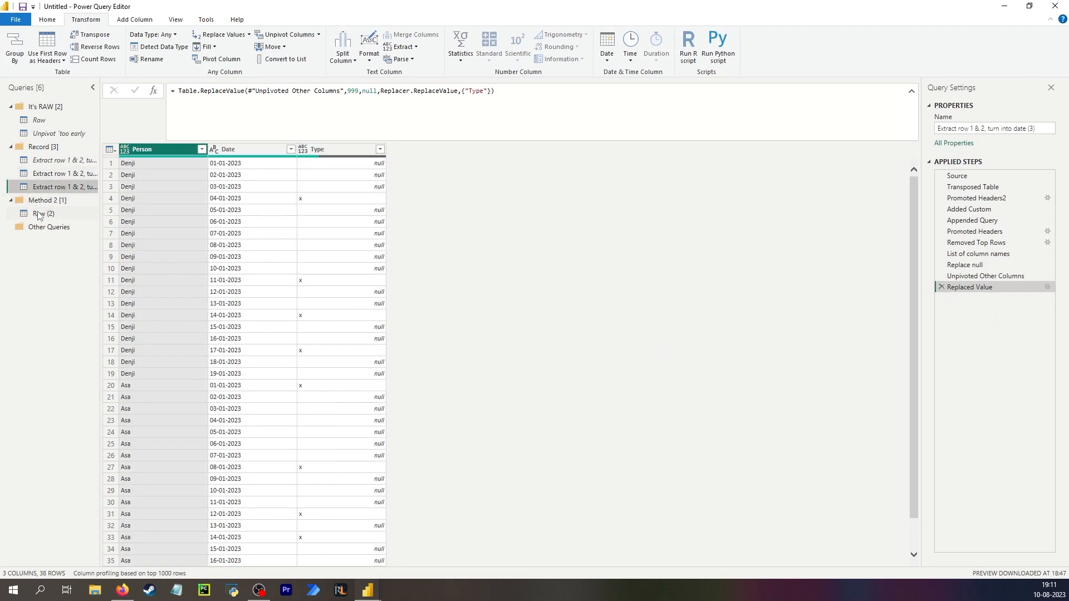
click(45, 215)
click(65, 163)
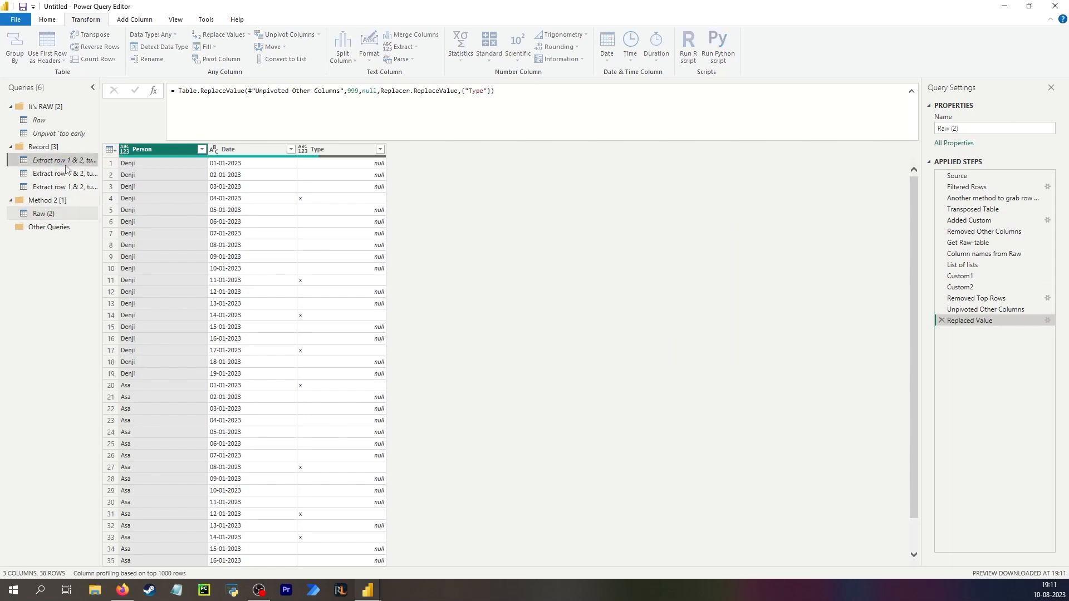
click(50, 214)
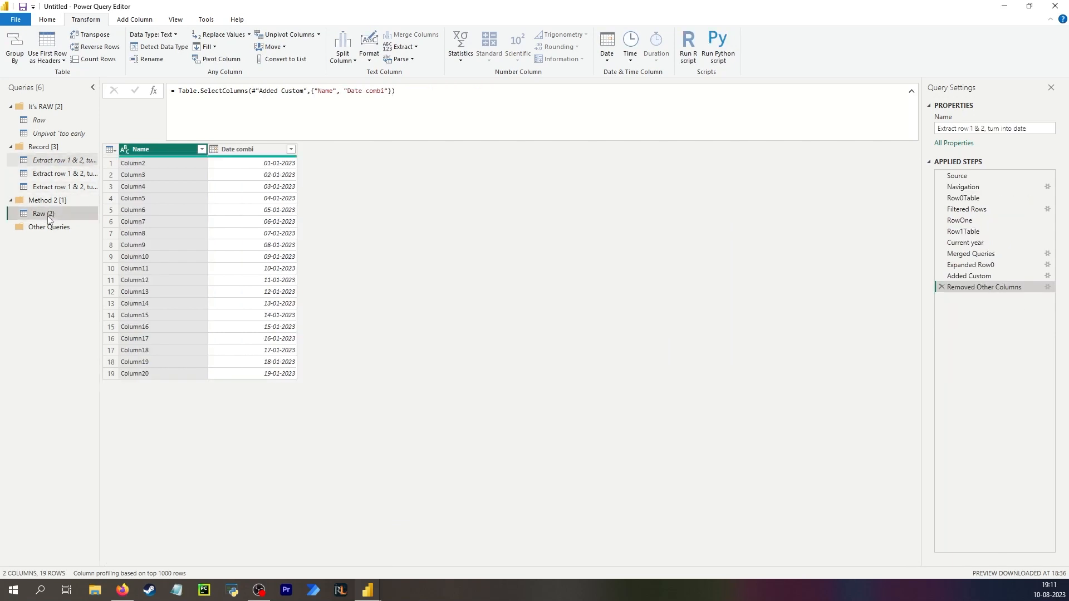
click(56, 161)
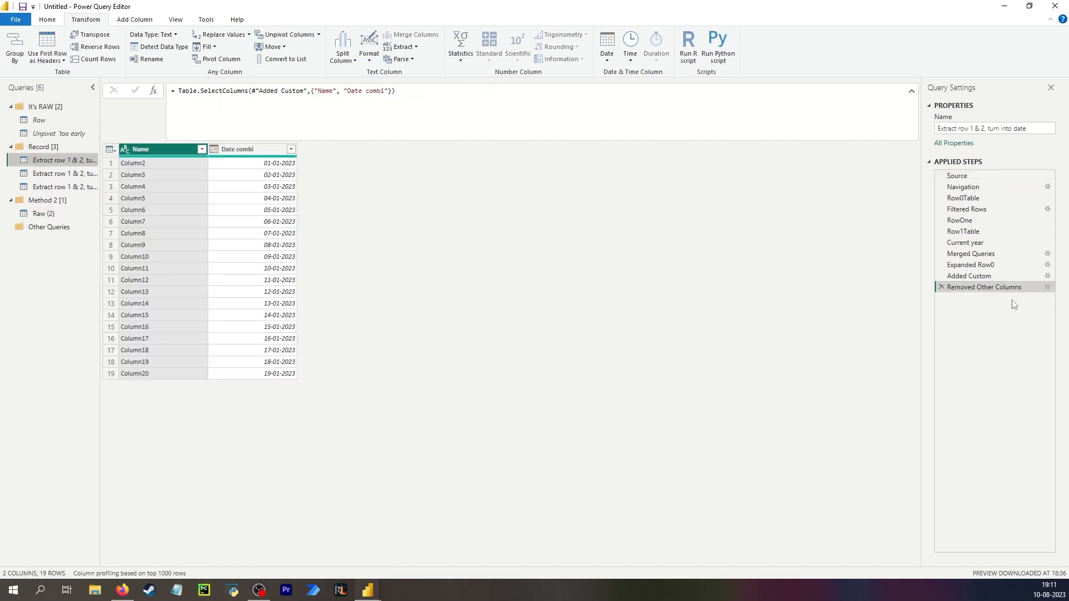
click(60, 175)
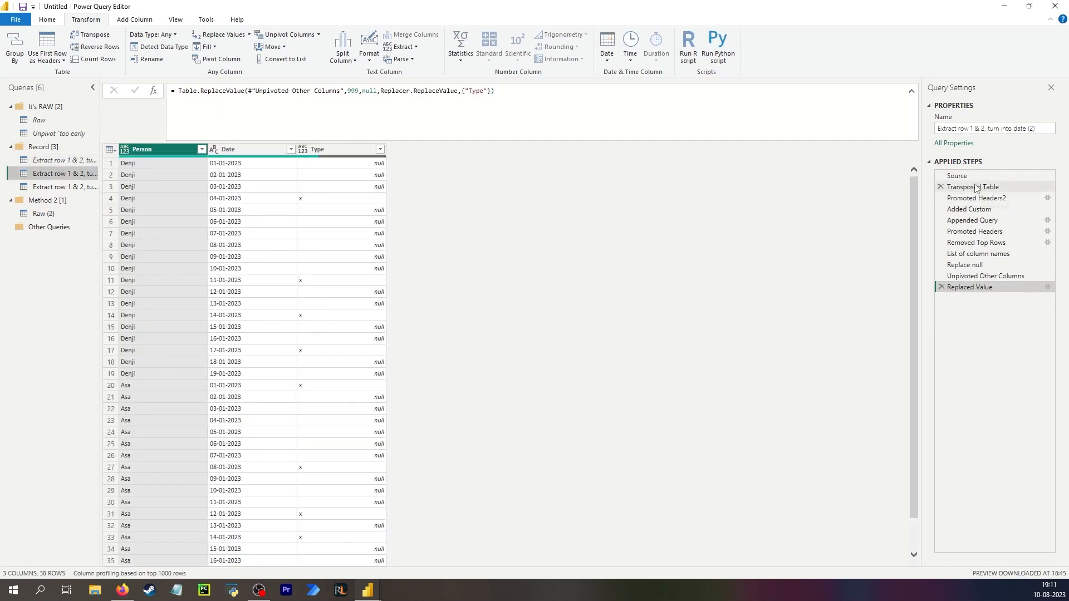
click(56, 161)
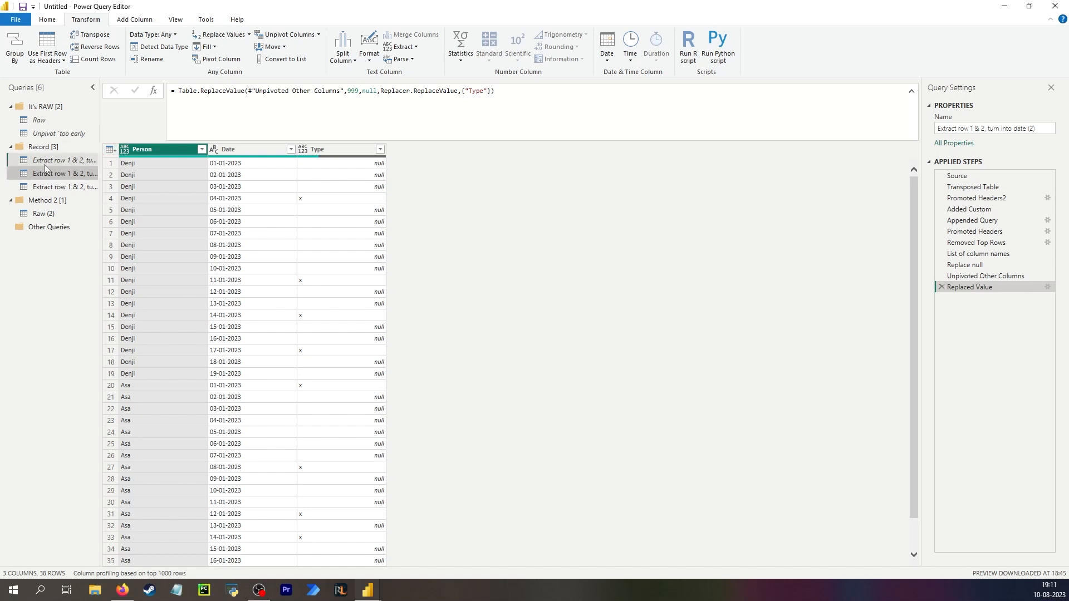
click(42, 213)
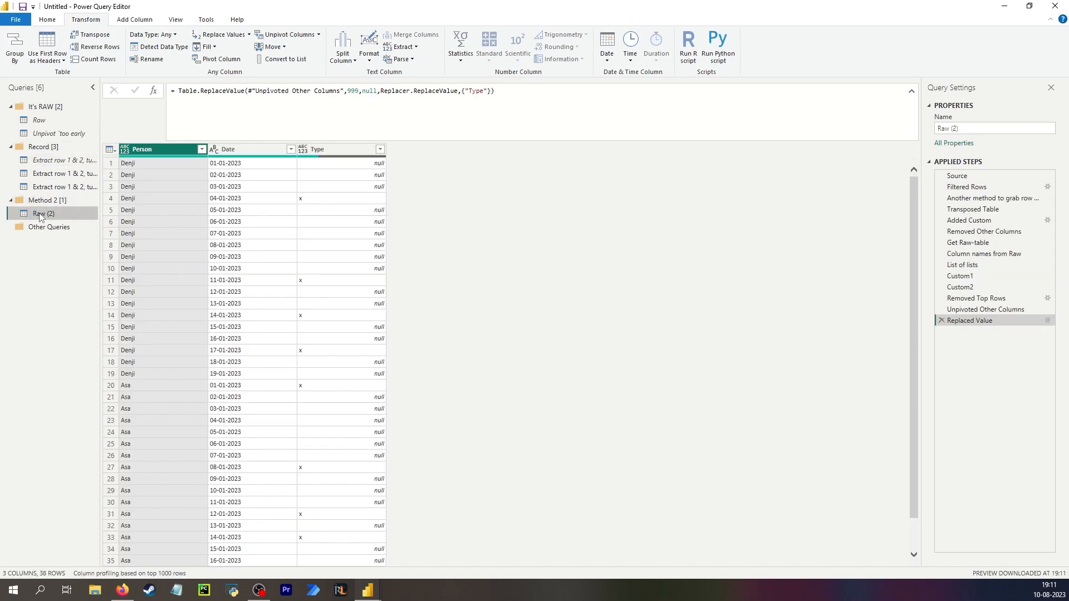
click(49, 161)
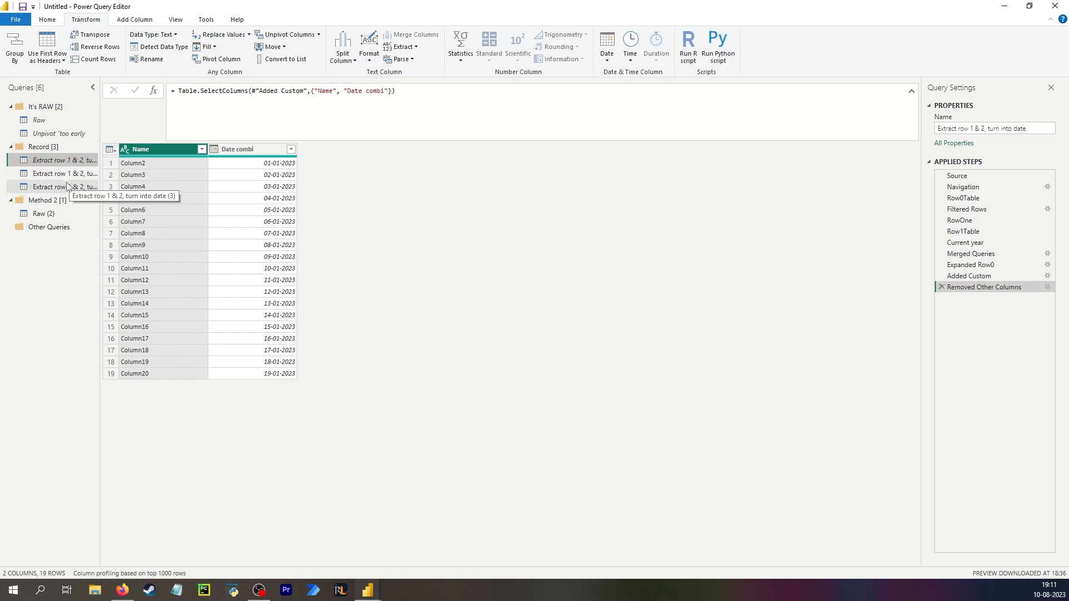
click(43, 214)
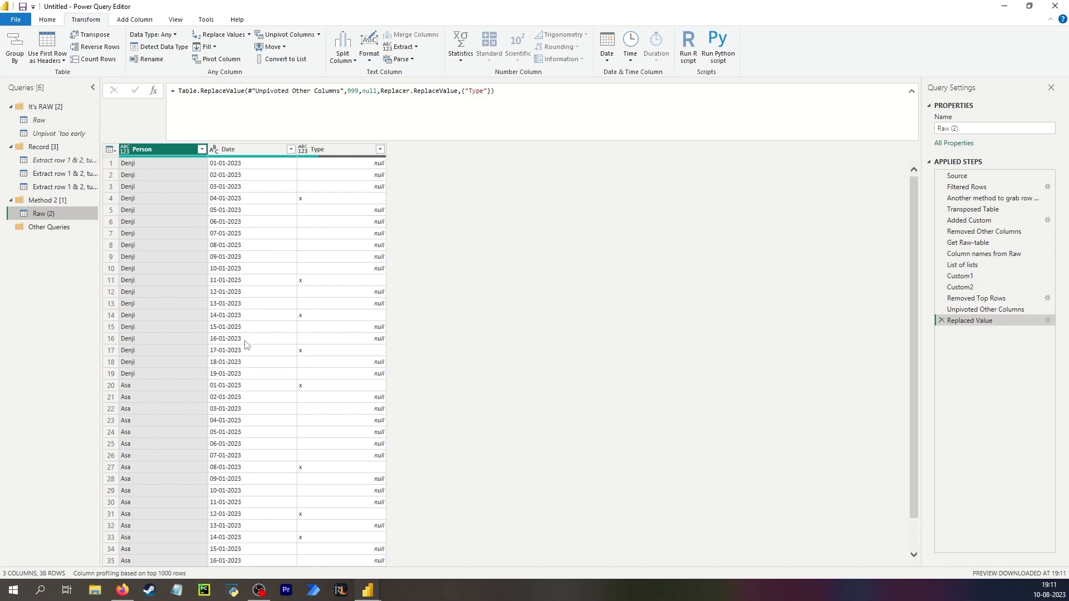
Review Raw (2)'s Removed Top Rows, Custom2 and List of lists steps, then Close & Apply.
click(982, 298)
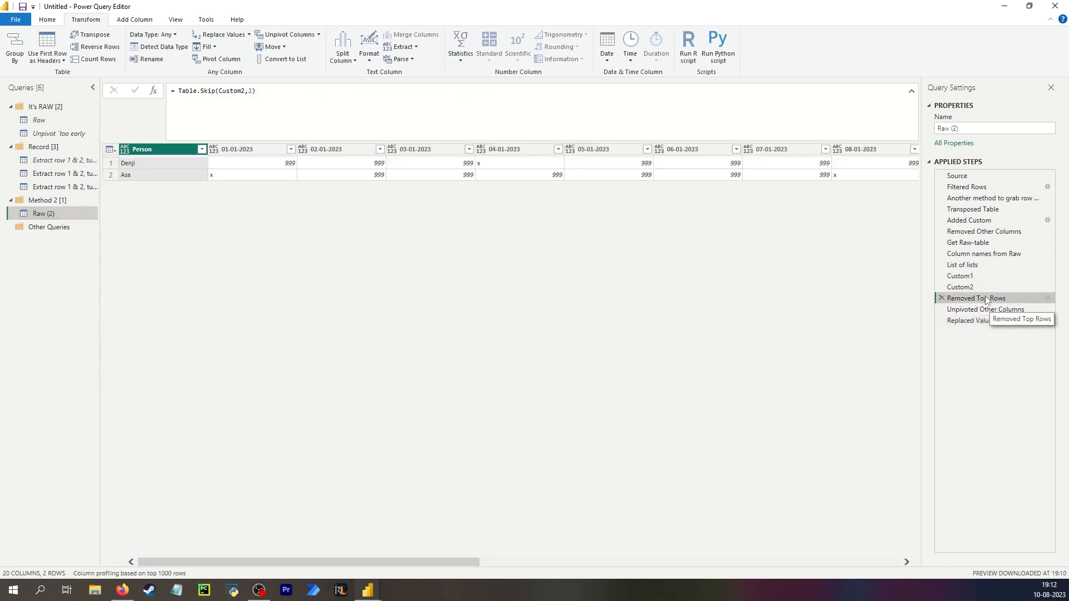
click(980, 287)
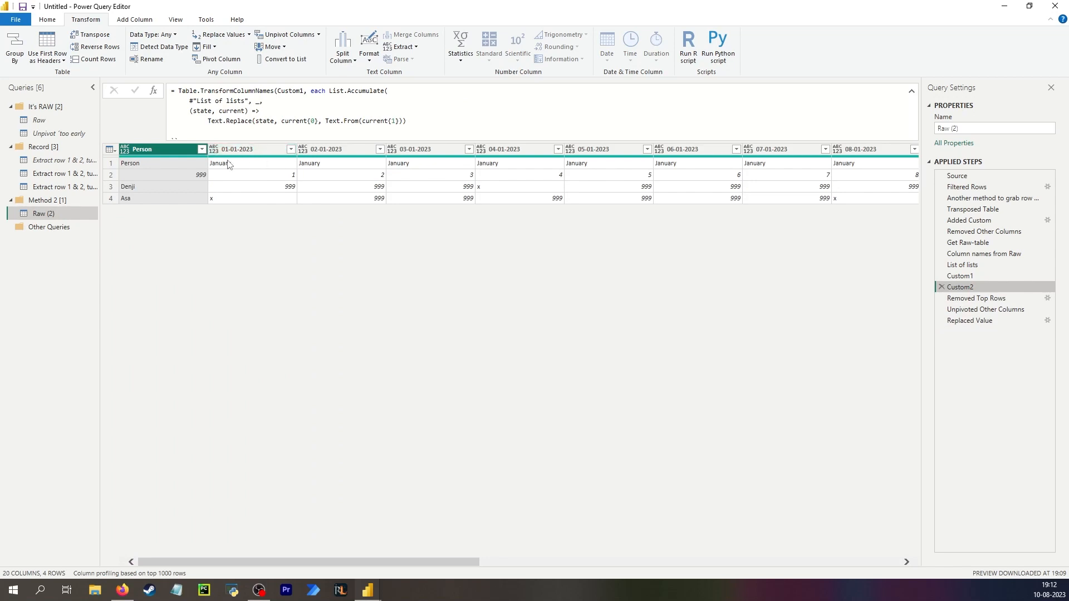
click(997, 265)
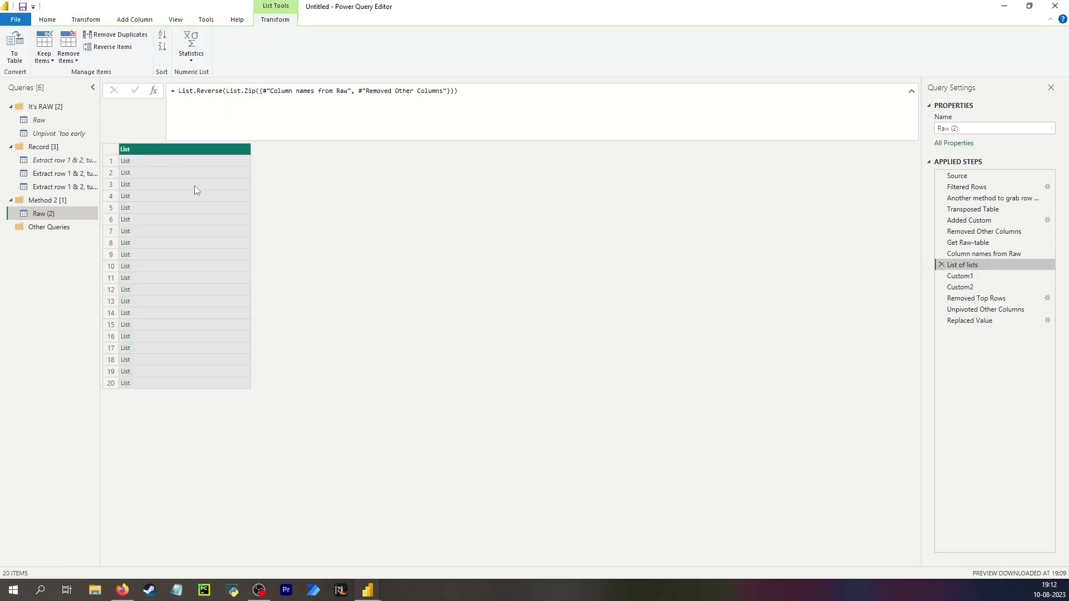
click(167, 162)
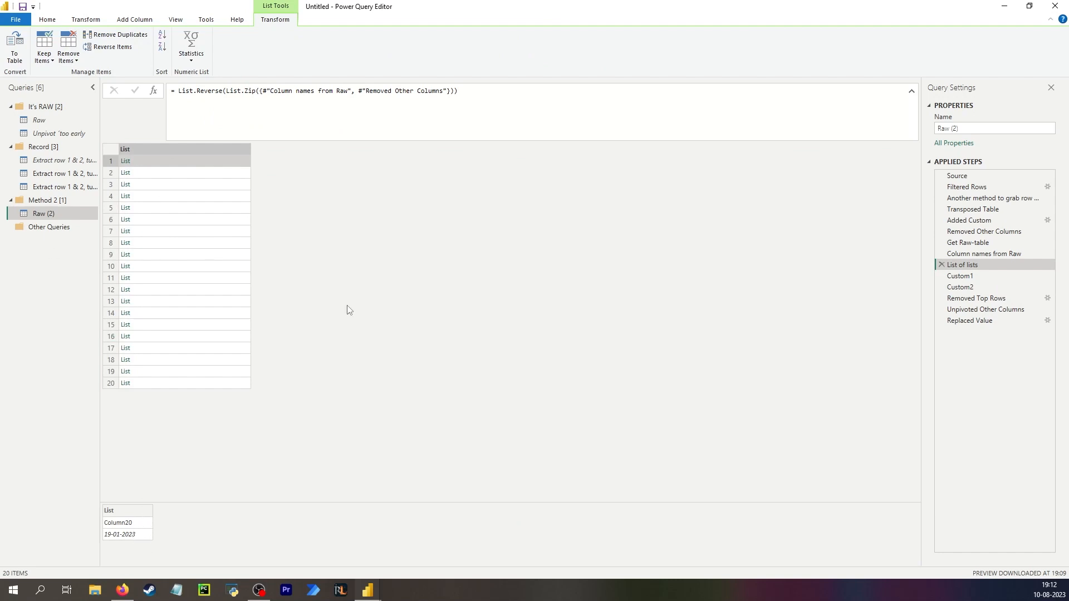
click(65, 188)
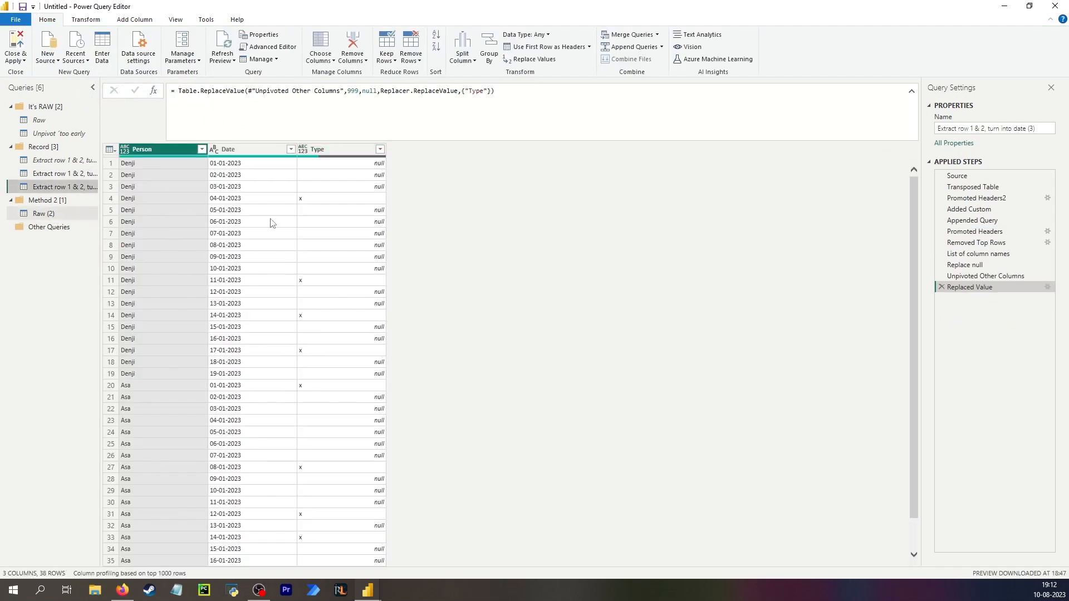
click(41, 213)
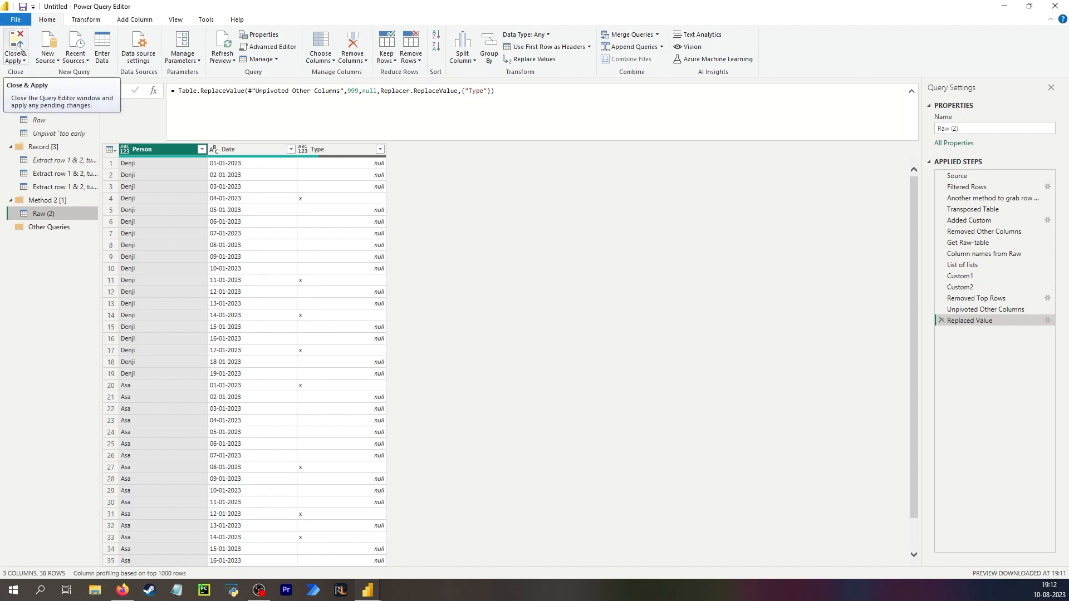
click(15, 52)
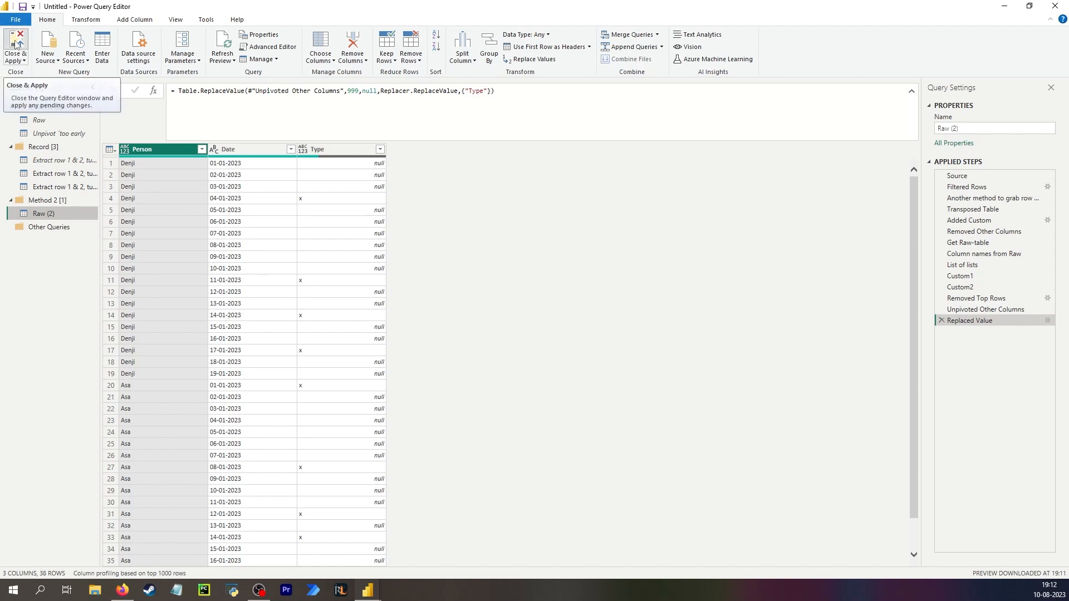